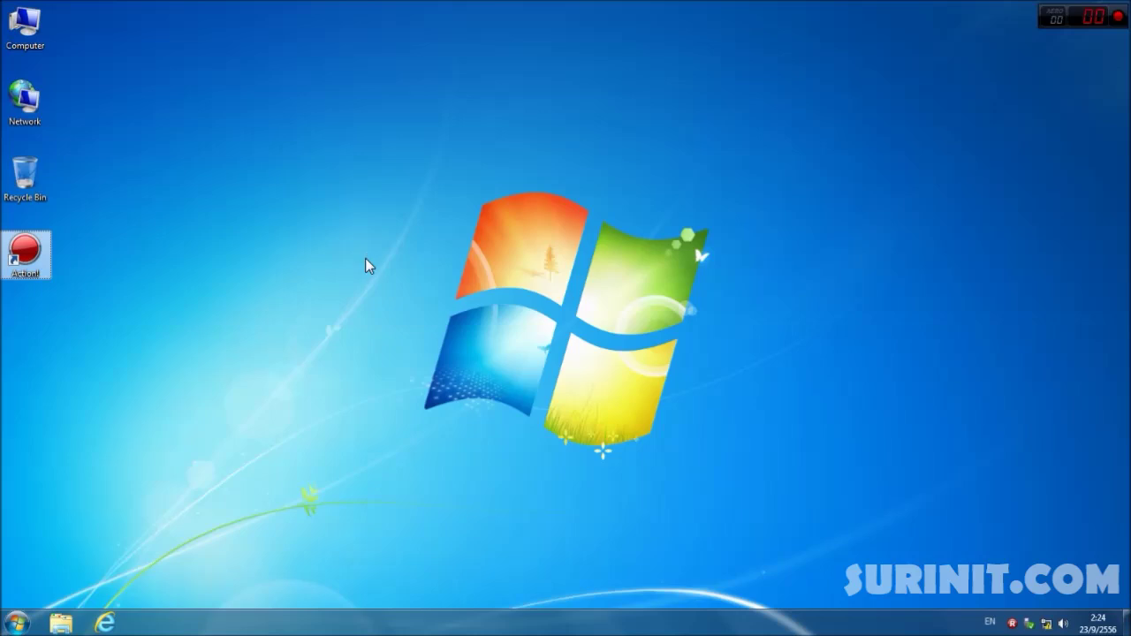
Step: Delete the Action! shortcut from the desktop and empty the Recycle Bin
right_click(471, 238)
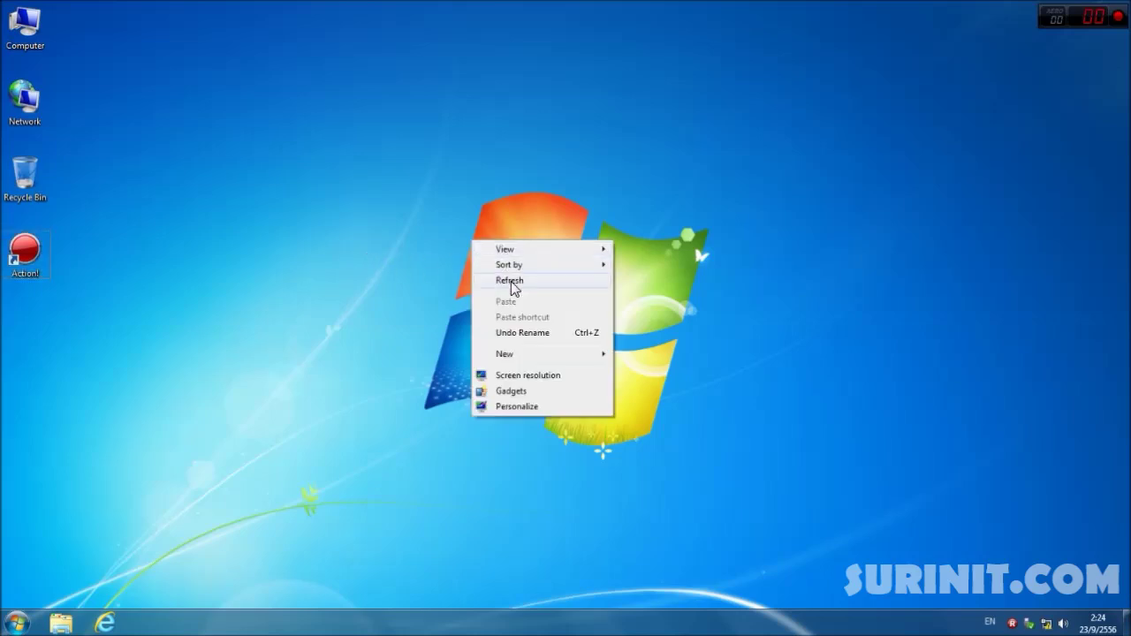
click(510, 284)
drag(41, 271, 4, 195)
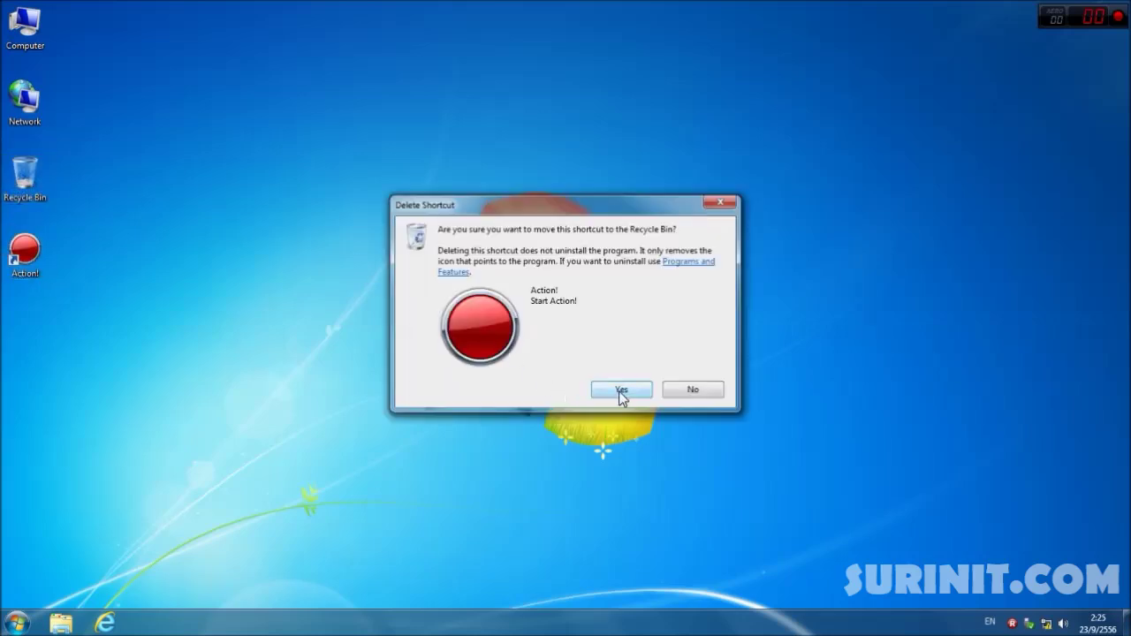
key(Return)
right_click(26, 185)
click(41, 212)
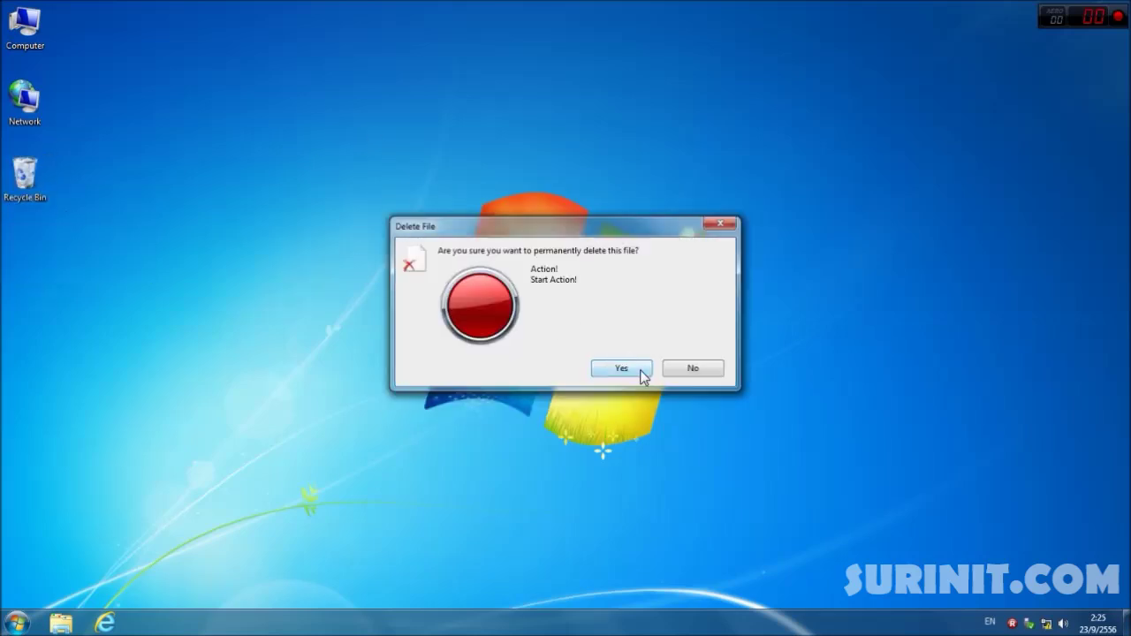
click(623, 368)
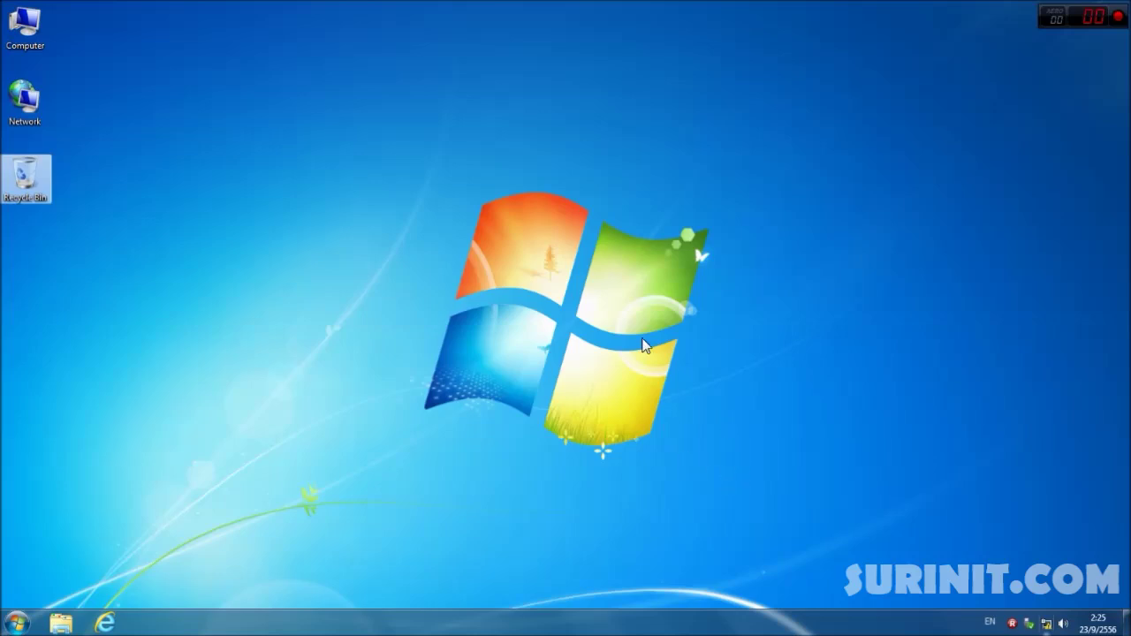
Step: Open the Local Area Connection properties from the Network and Sharing Center and disable Internet Protocol Version 6 (TCP/IPv6)
click(1046, 623)
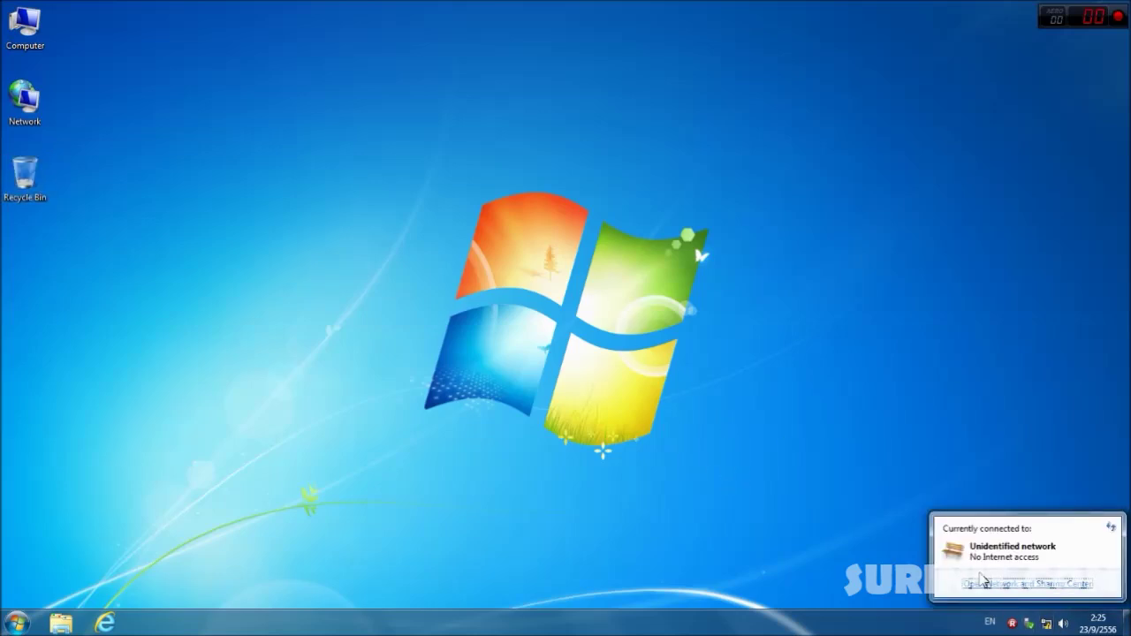
click(994, 586)
drag(621, 133, 683, 78)
drag(608, 78, 566, 97)
click(773, 254)
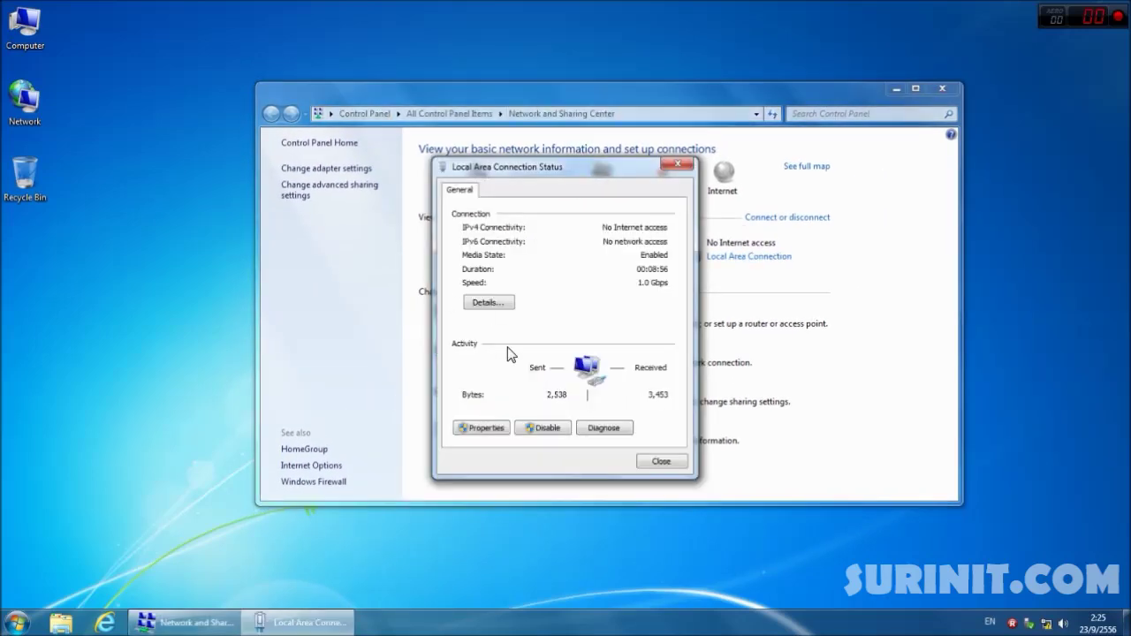
click(482, 428)
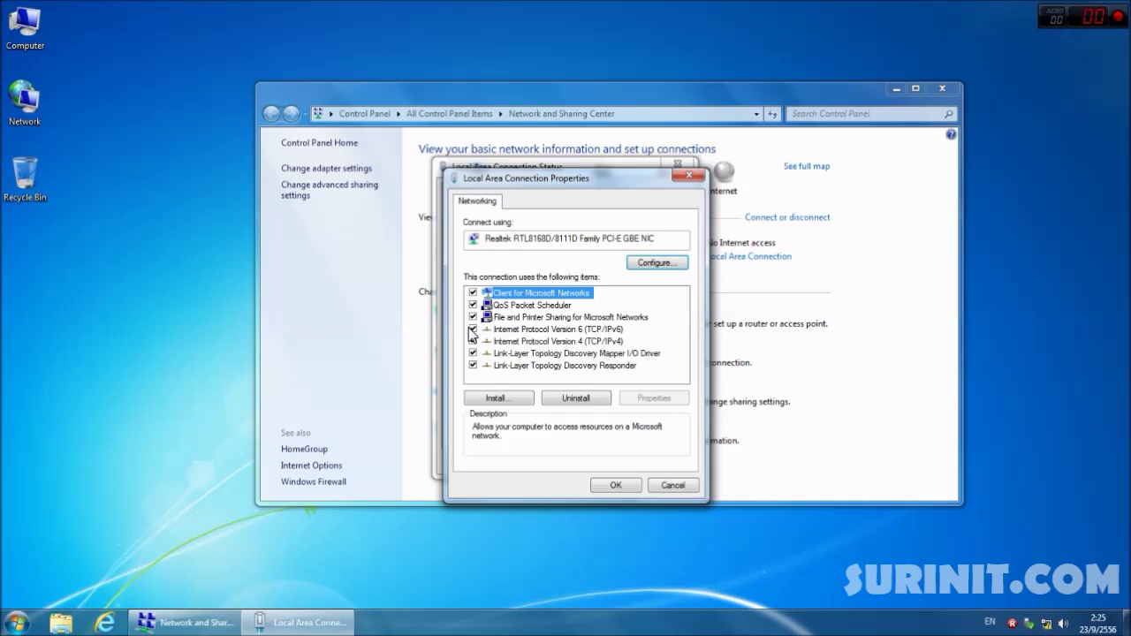
click(473, 329)
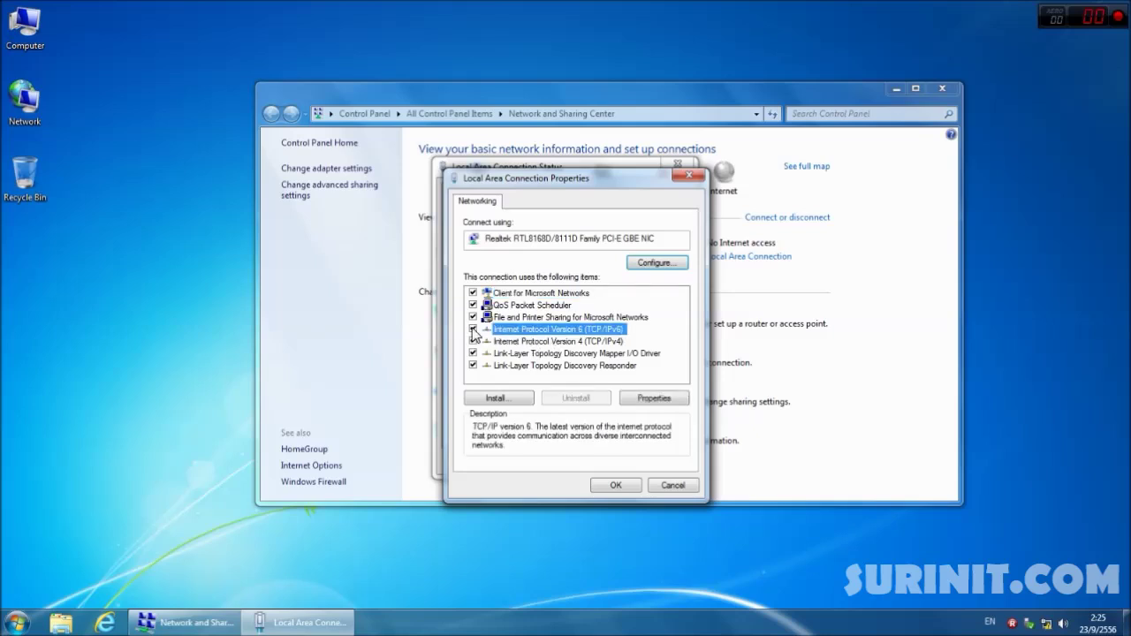
Step: Uninstall QoS Packet Scheduler, Link-Layer Topology Discovery Mapper I/O Driver and Link-Layer Topology Discovery Responder from the connection
click(512, 307)
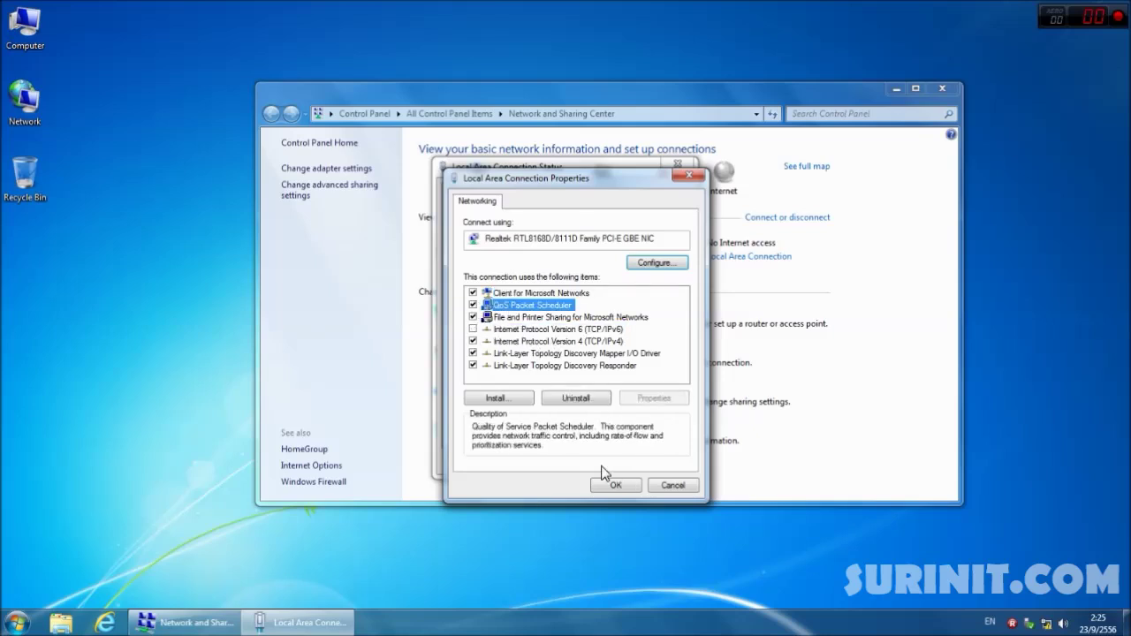
click(603, 399)
click(643, 385)
click(544, 343)
click(576, 399)
click(645, 370)
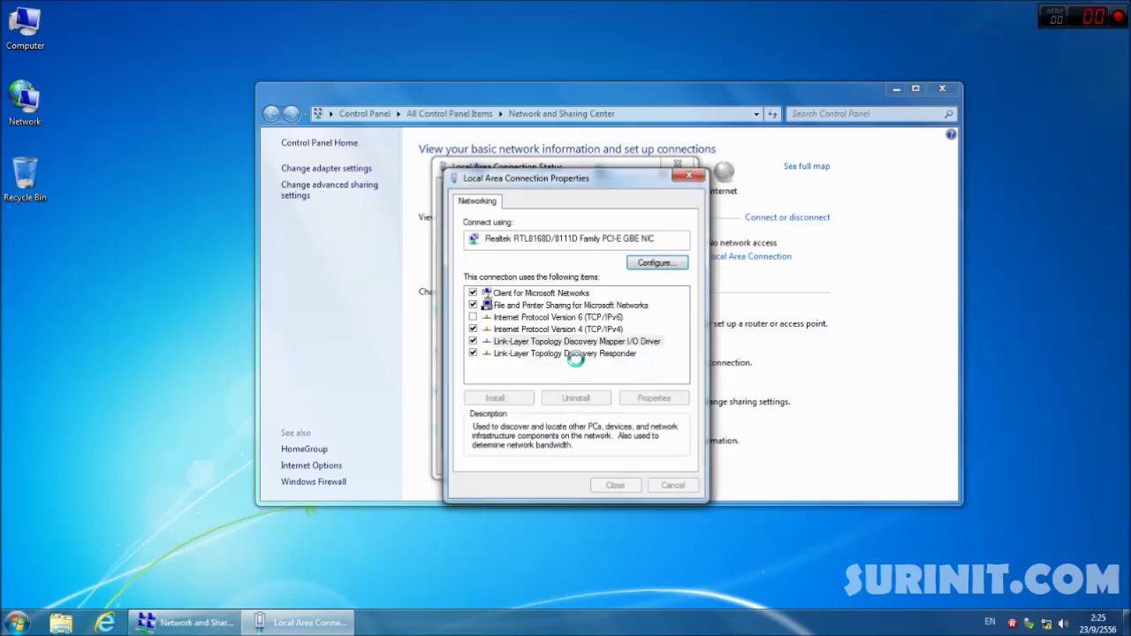
click(567, 343)
click(575, 399)
click(638, 362)
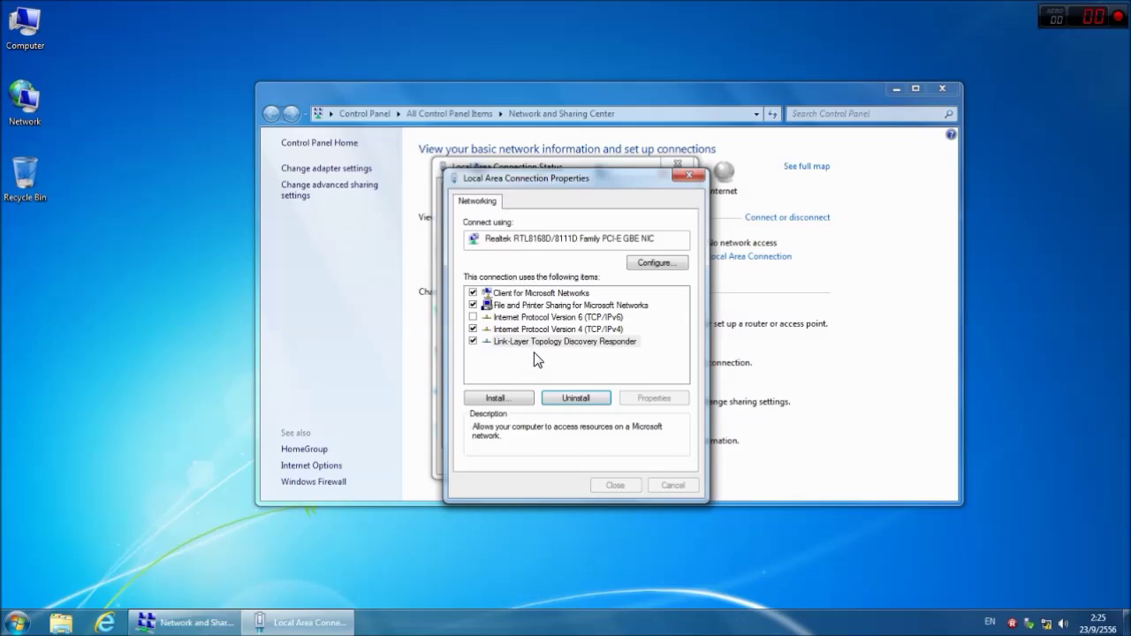
Step: Give Internet Protocol Version 4 the static IP address 192.168.0.101 with subnet mask 255.255.255.0
double_click(570, 329)
click(499, 334)
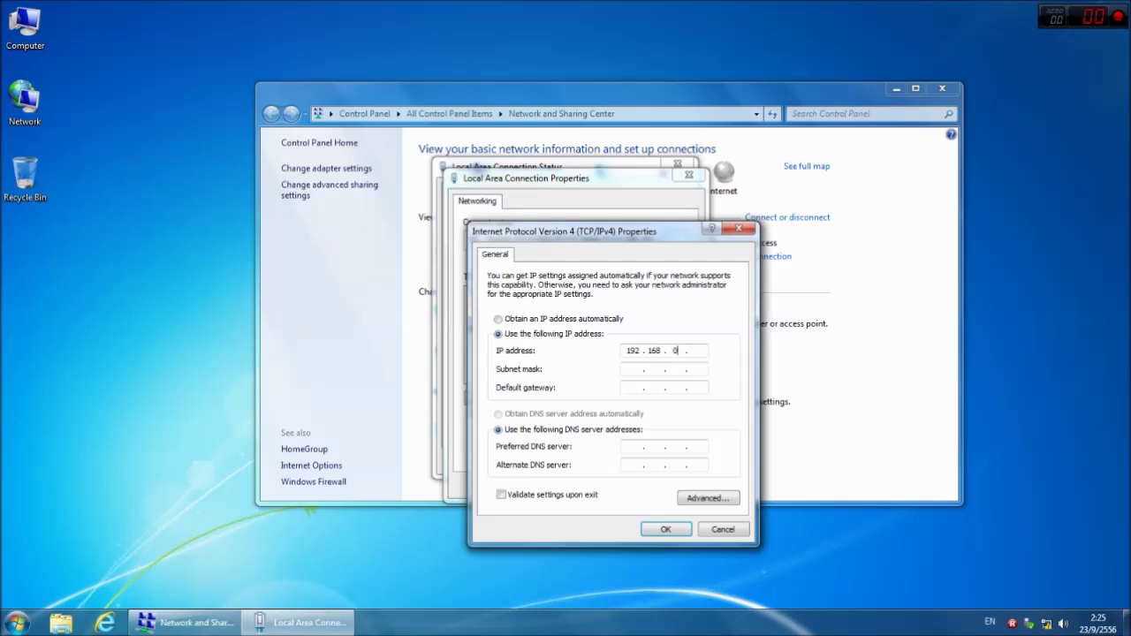
click(644, 350)
text(192.168.0.)
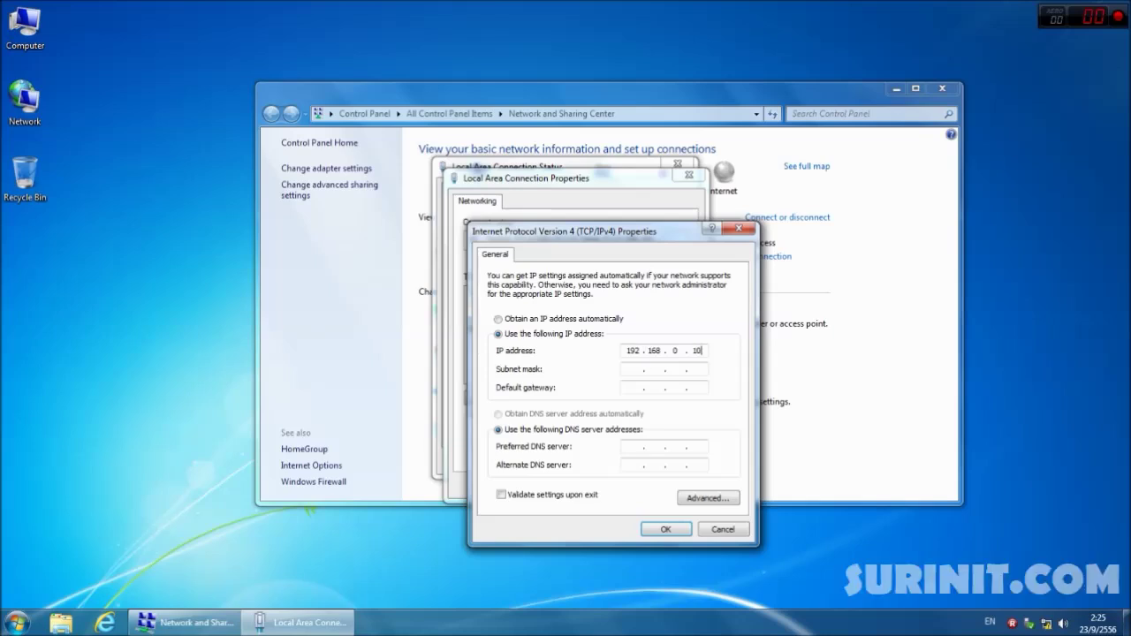
text(1)
click(633, 369)
Step: Set the default gateway and preferred DNS server to 192.168.0.254, then apply the settings and close the connection dialogs
click(633, 387)
text(192 . 168 . 0 . 254)
key(Tab)
key(Tab)
text(1)
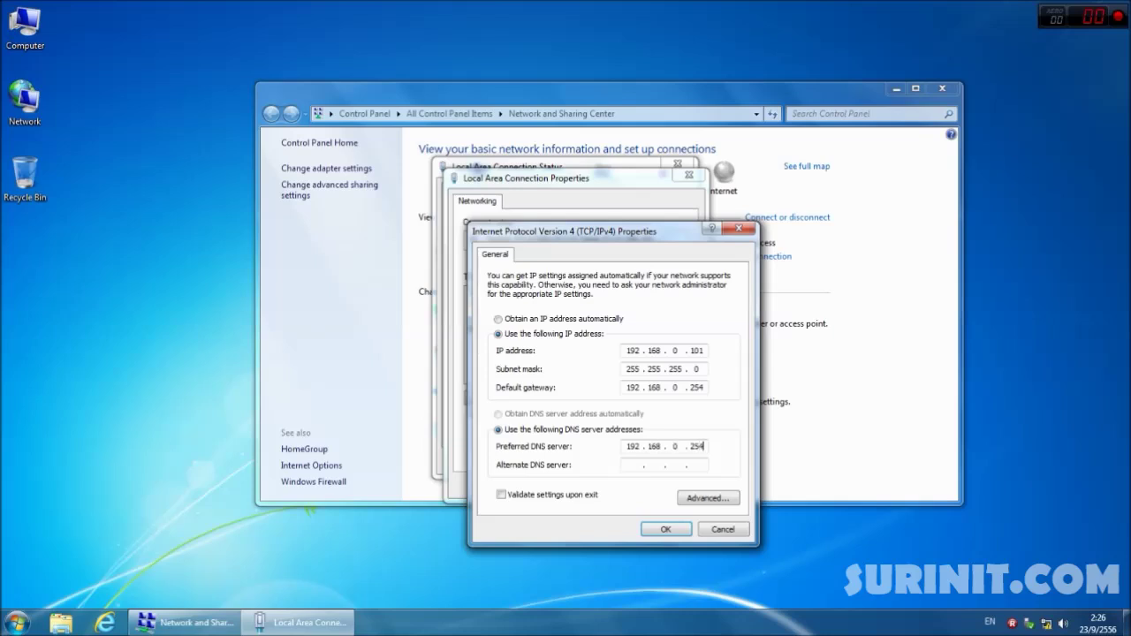
key(Return)
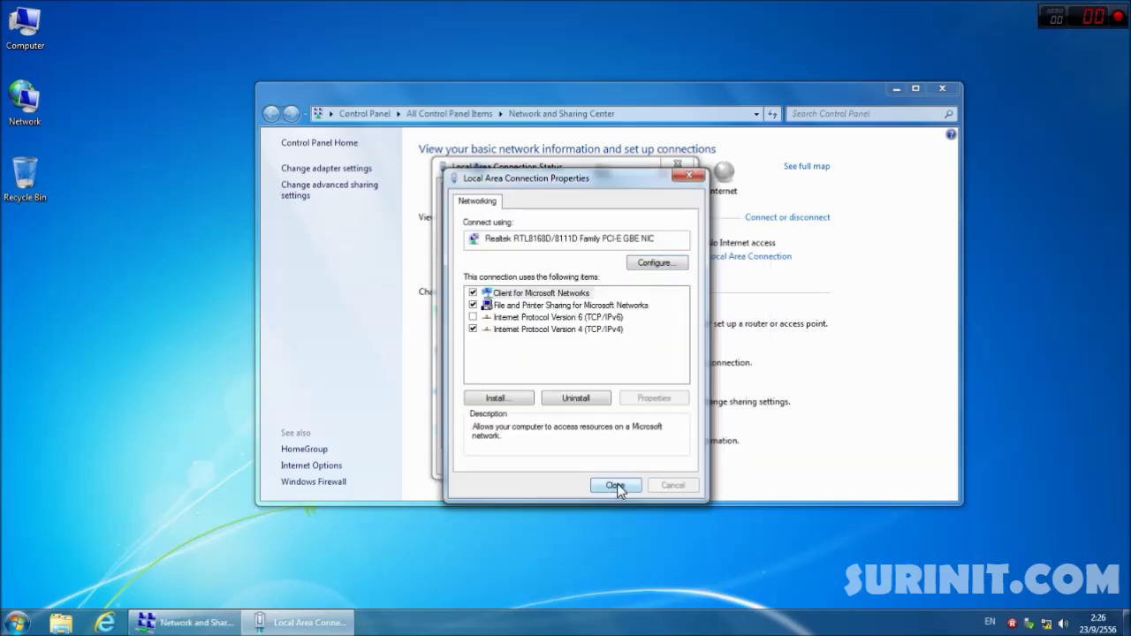
click(617, 485)
click(669, 463)
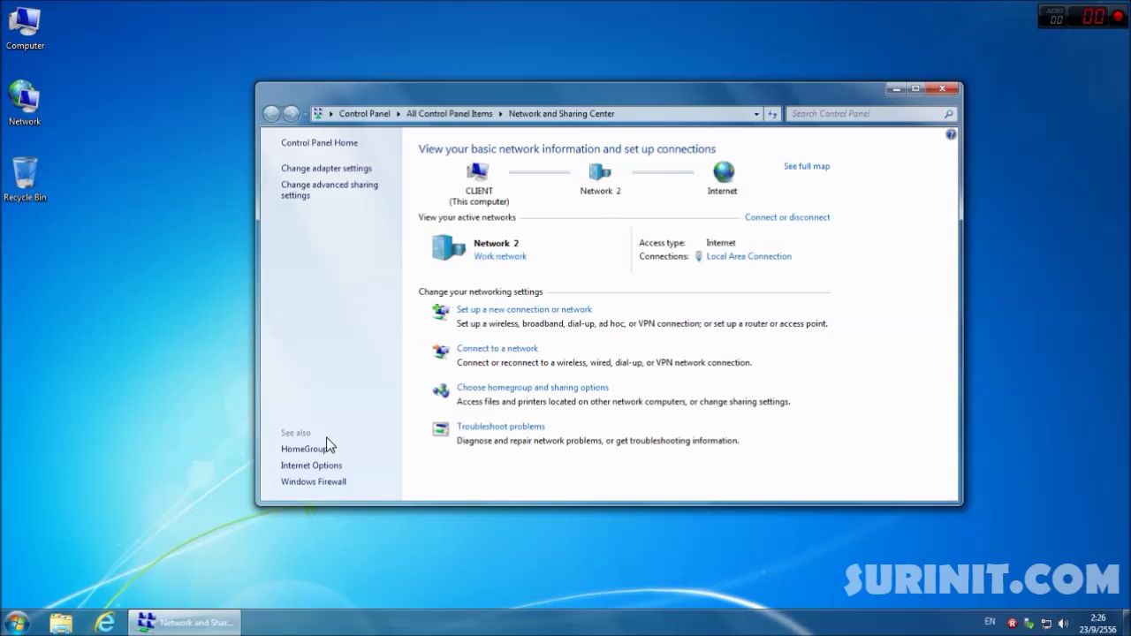
Step: Apply the recommended settings in Windows Firewall and open the advanced security properties for the local computer
click(327, 482)
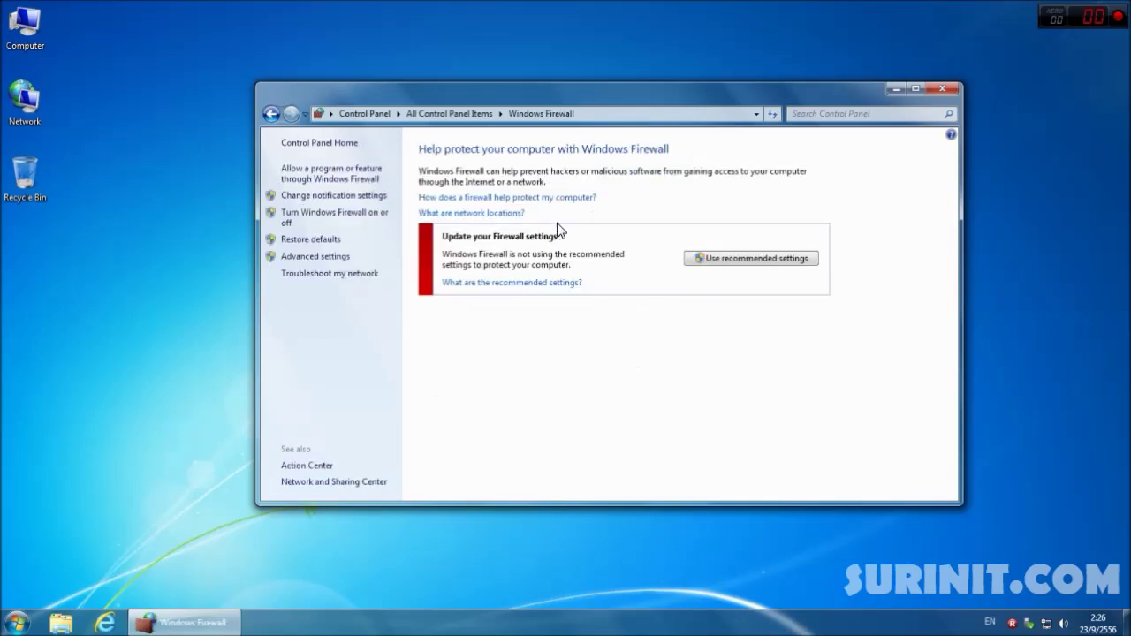
click(734, 258)
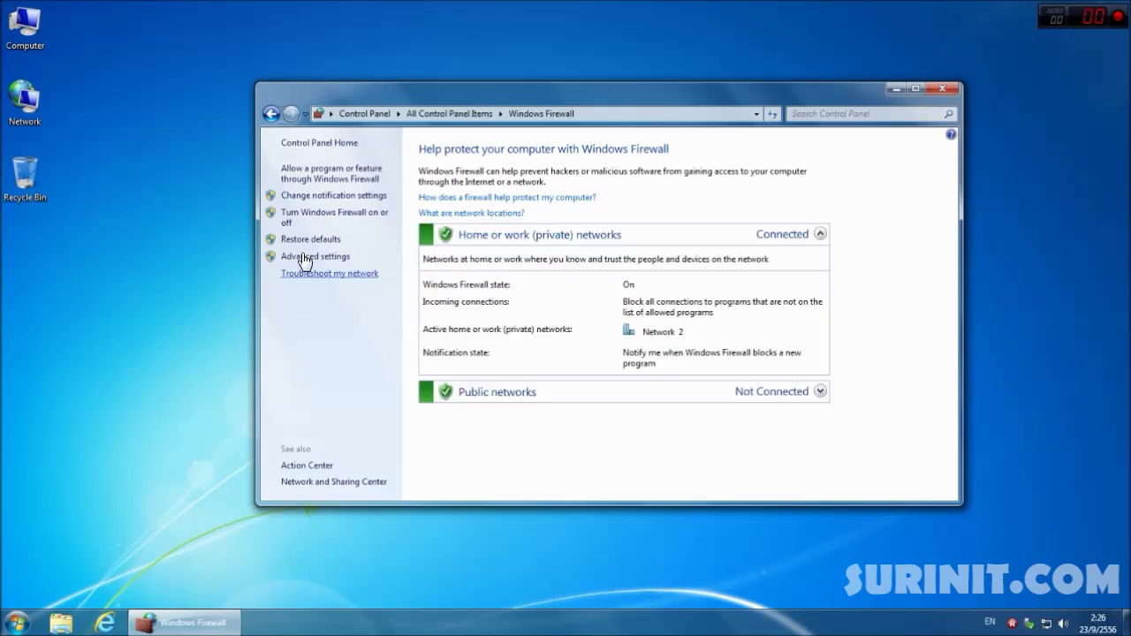
click(318, 257)
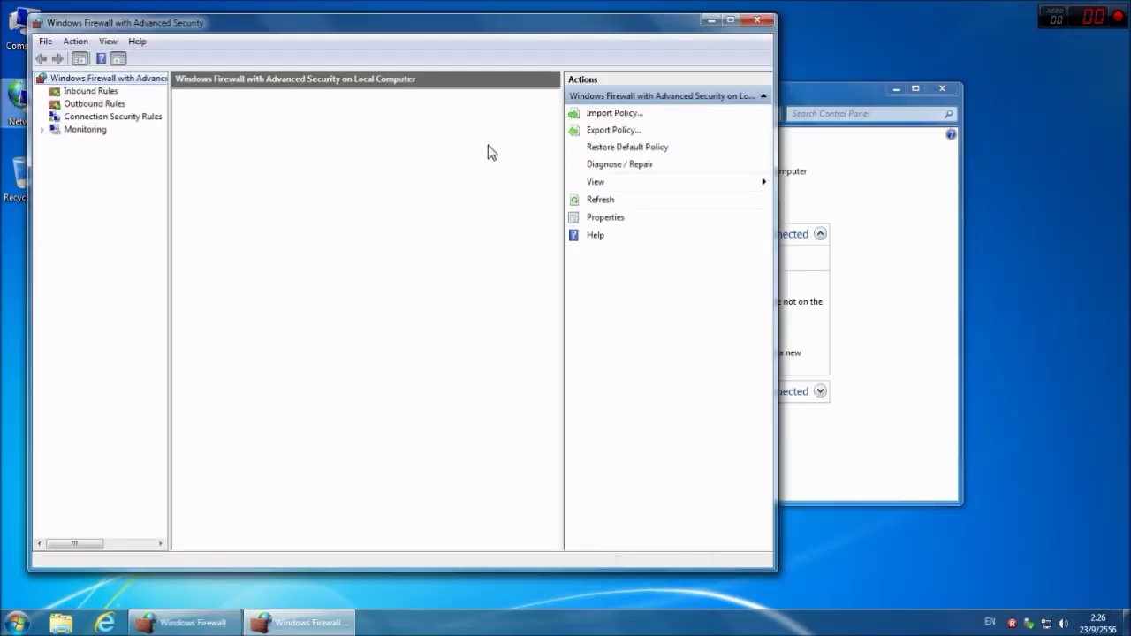
click(599, 219)
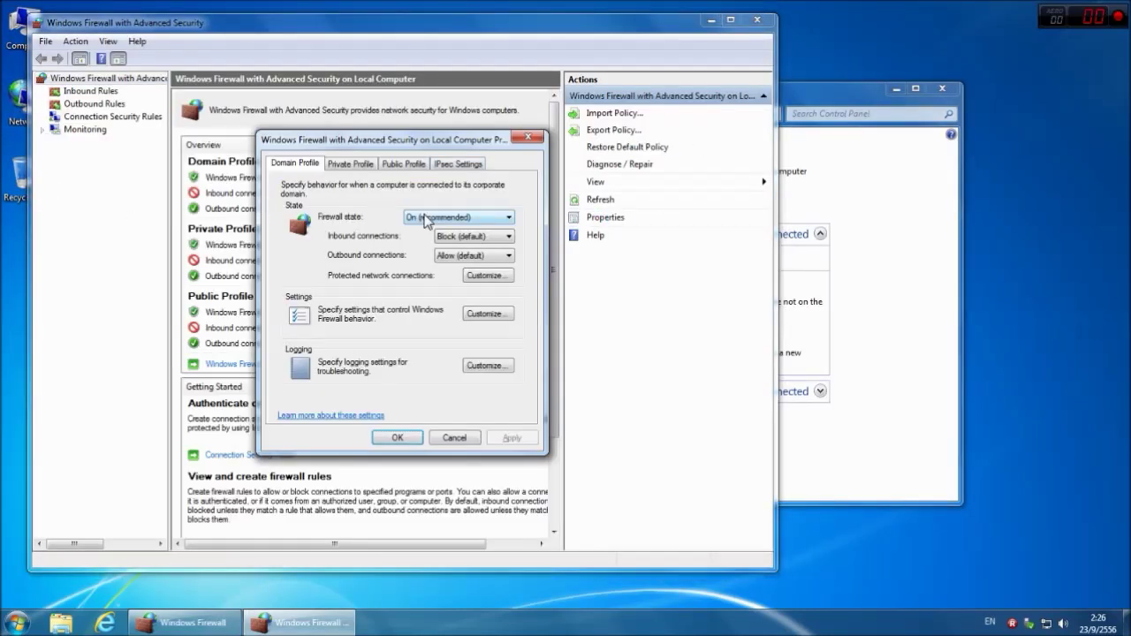
Step: Set the firewall state to Off for the Domain, Private and Public profiles, and close the firewall windows
click(355, 166)
click(405, 218)
click(415, 239)
click(403, 164)
click(416, 217)
click(415, 239)
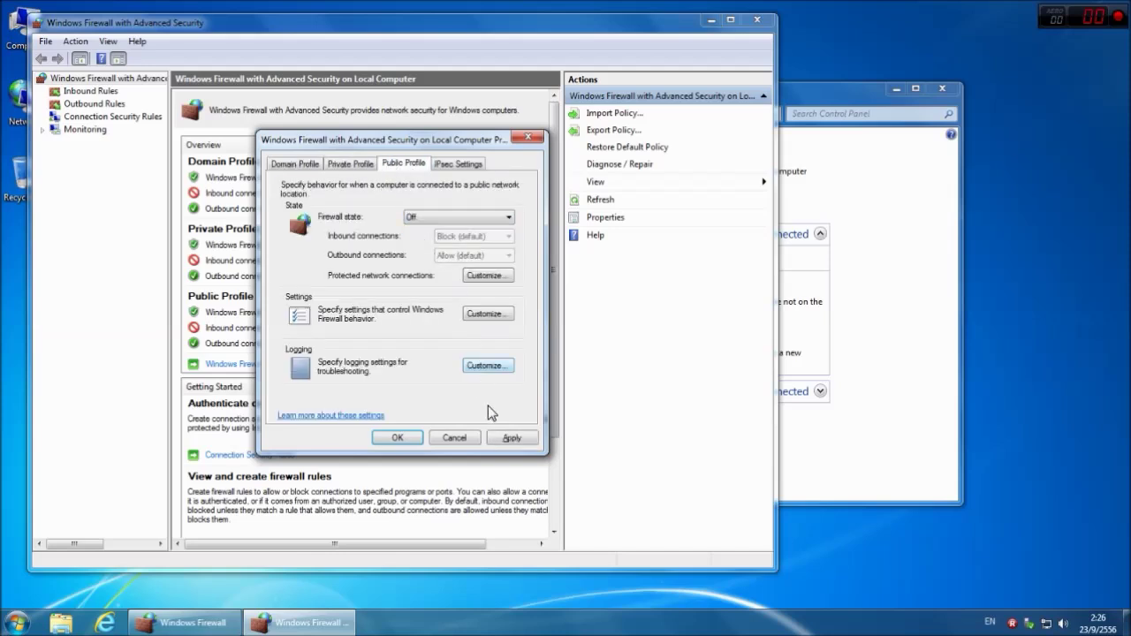
click(512, 437)
click(399, 437)
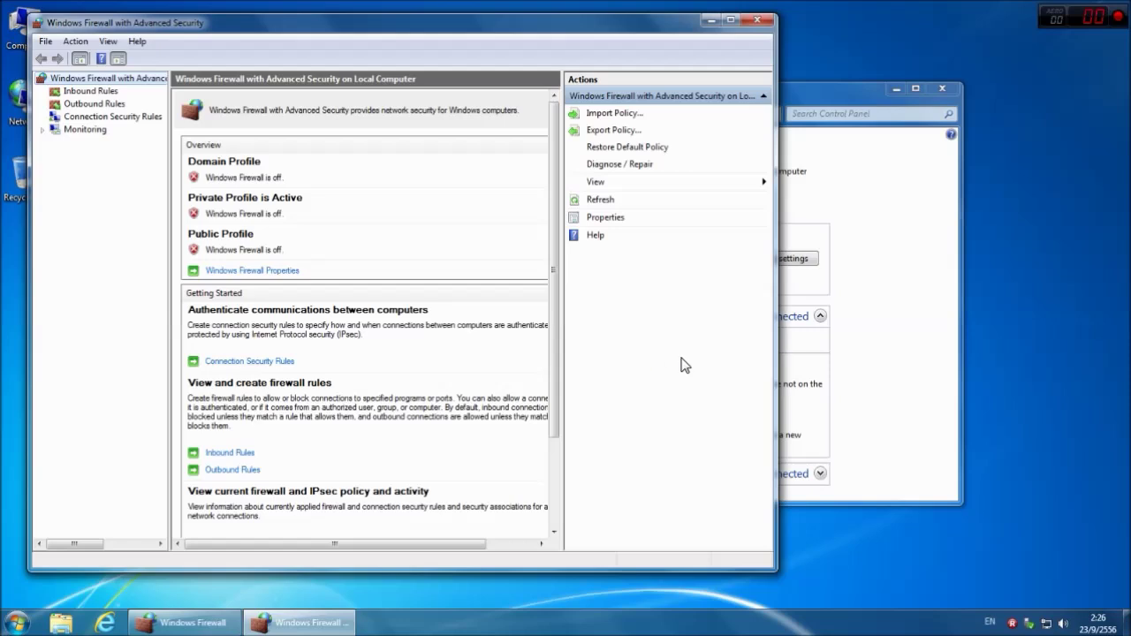
click(758, 20)
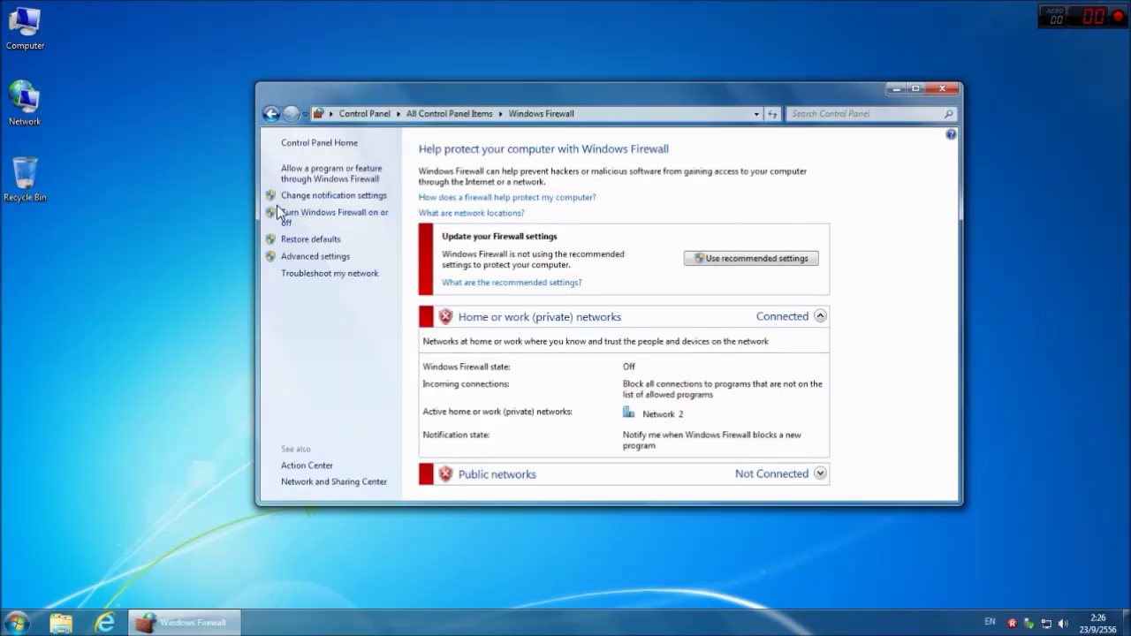
click(942, 88)
right_click(357, 184)
click(394, 212)
key(super)
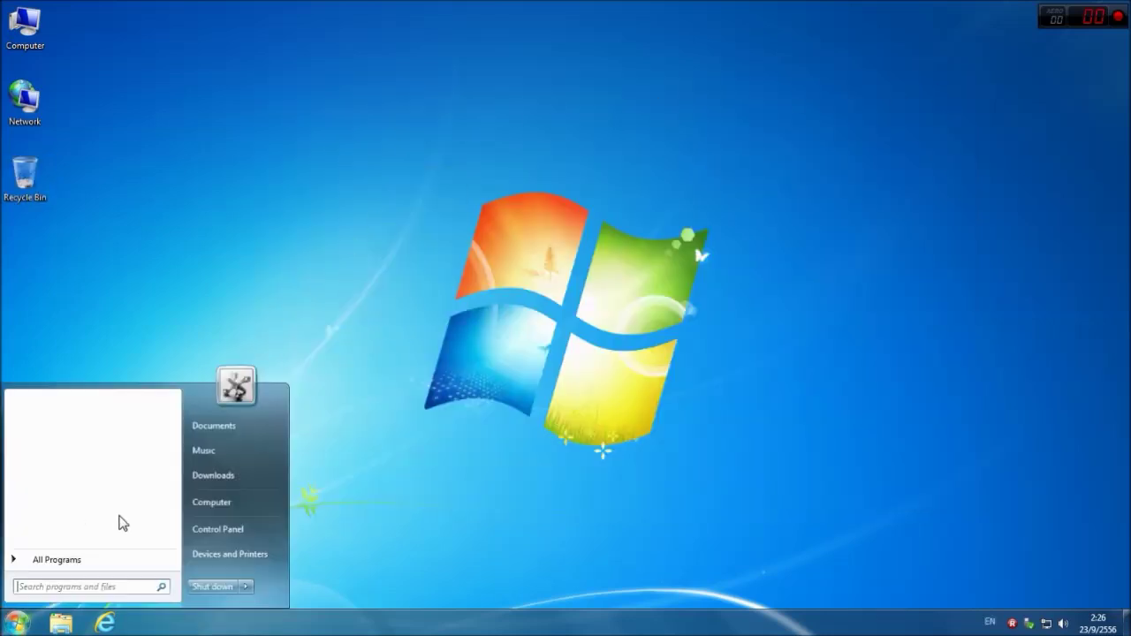
click(88, 558)
right_click(273, 152)
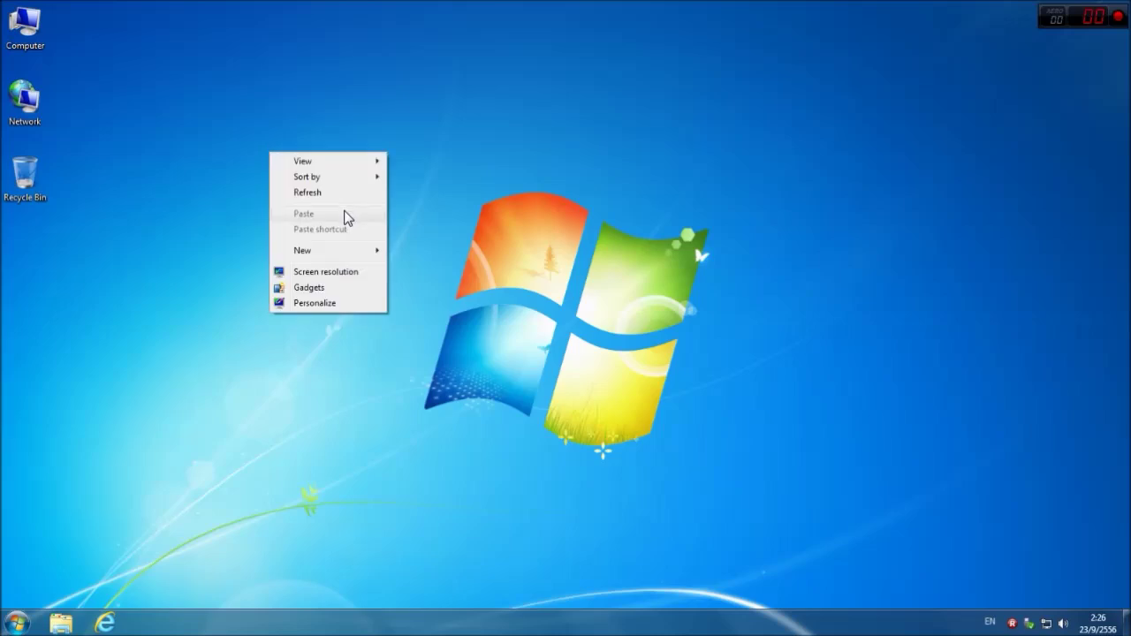
click(348, 196)
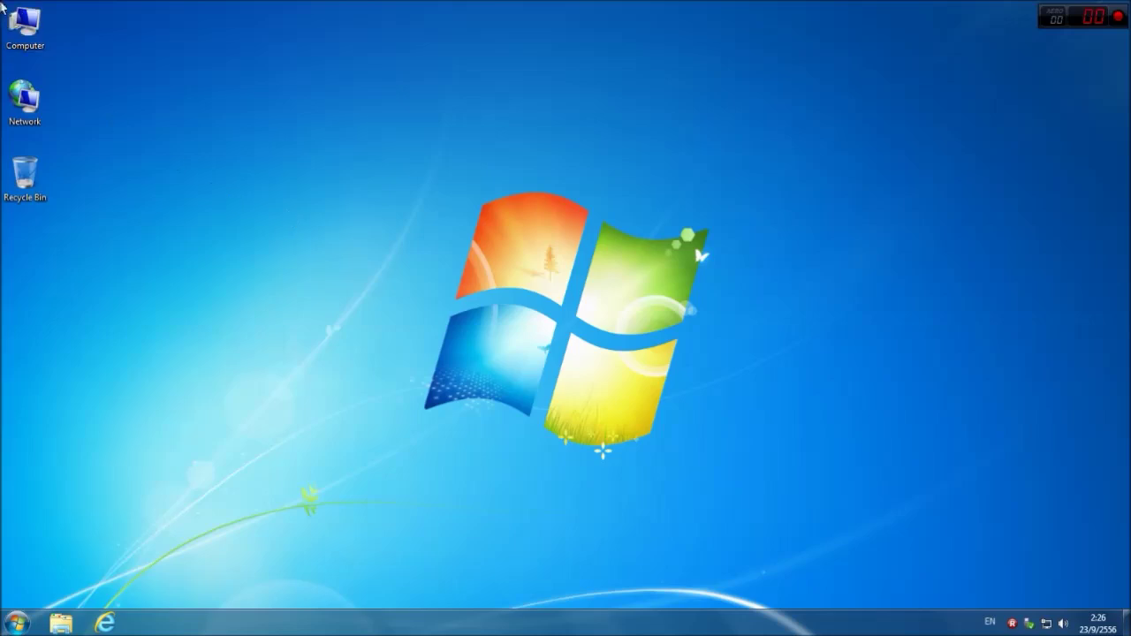
Step: Launch the OBM 1.71 Client installer from Removable Disk (E:)
double_click(25, 26)
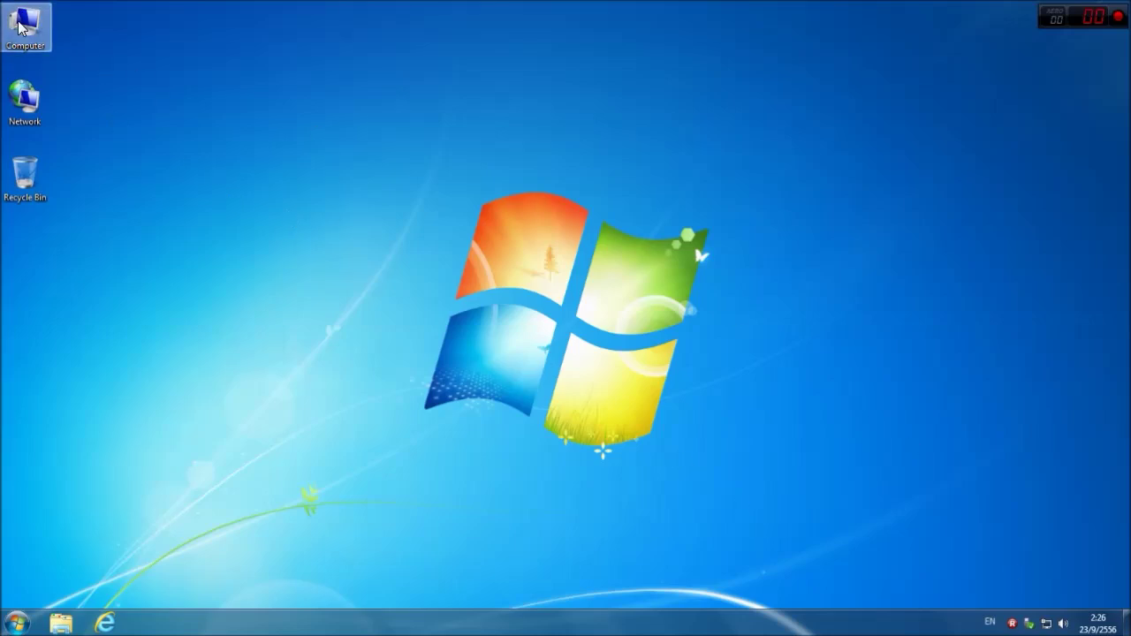
double_click(456, 240)
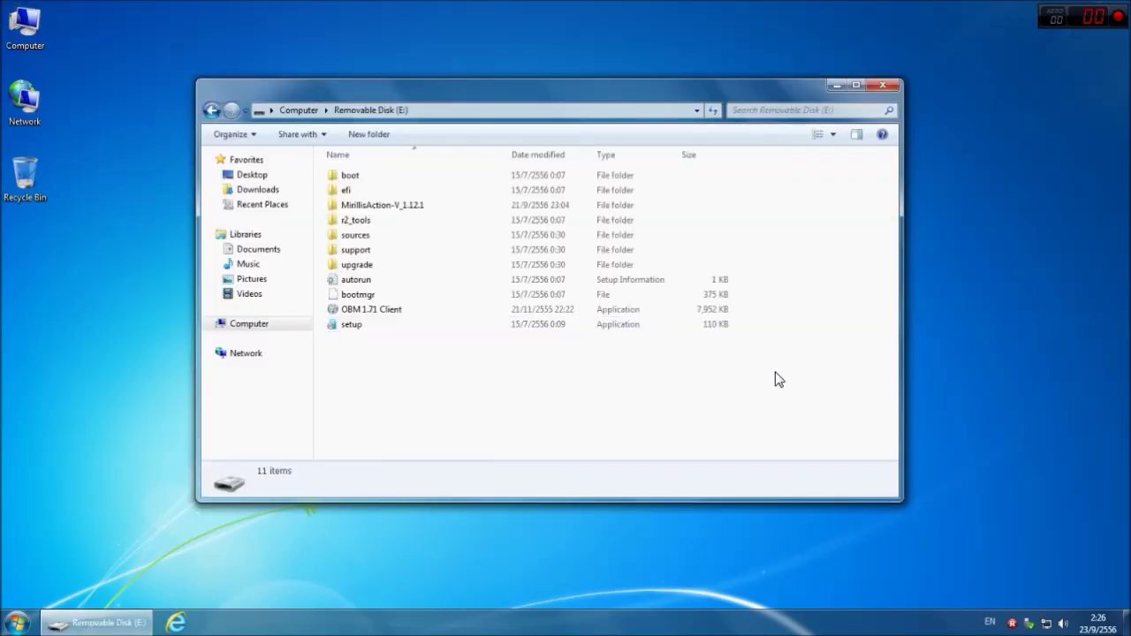
click(373, 311)
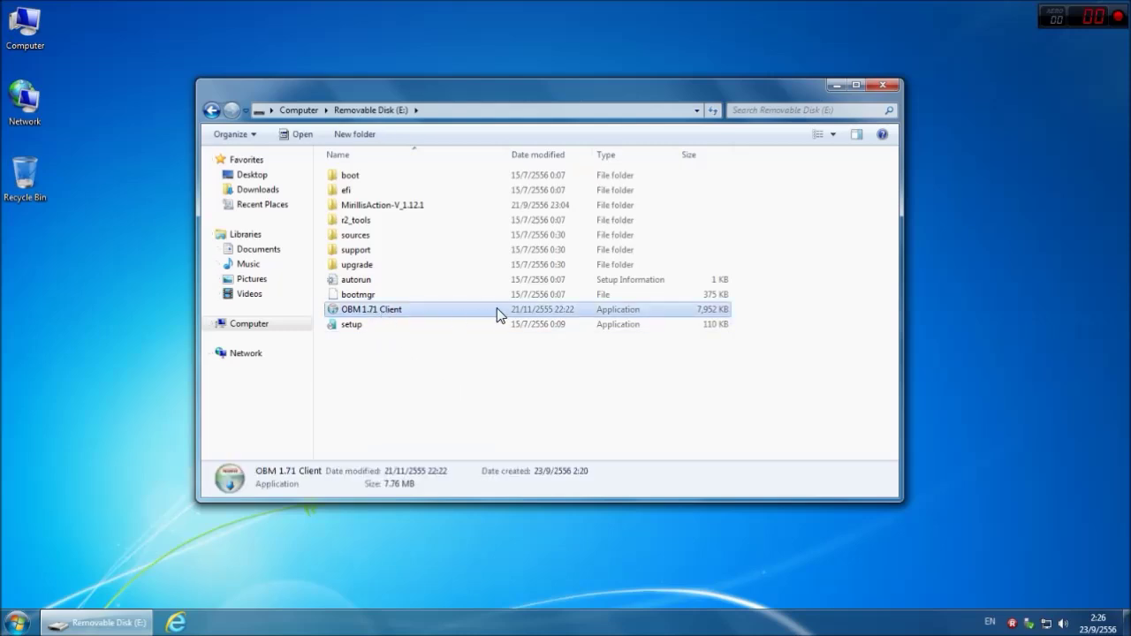
double_click(373, 311)
Step: Install OBM Diskless Client 1.7, accepting the license agreement, and finish the wizard with the option to run the client enabled
click(641, 424)
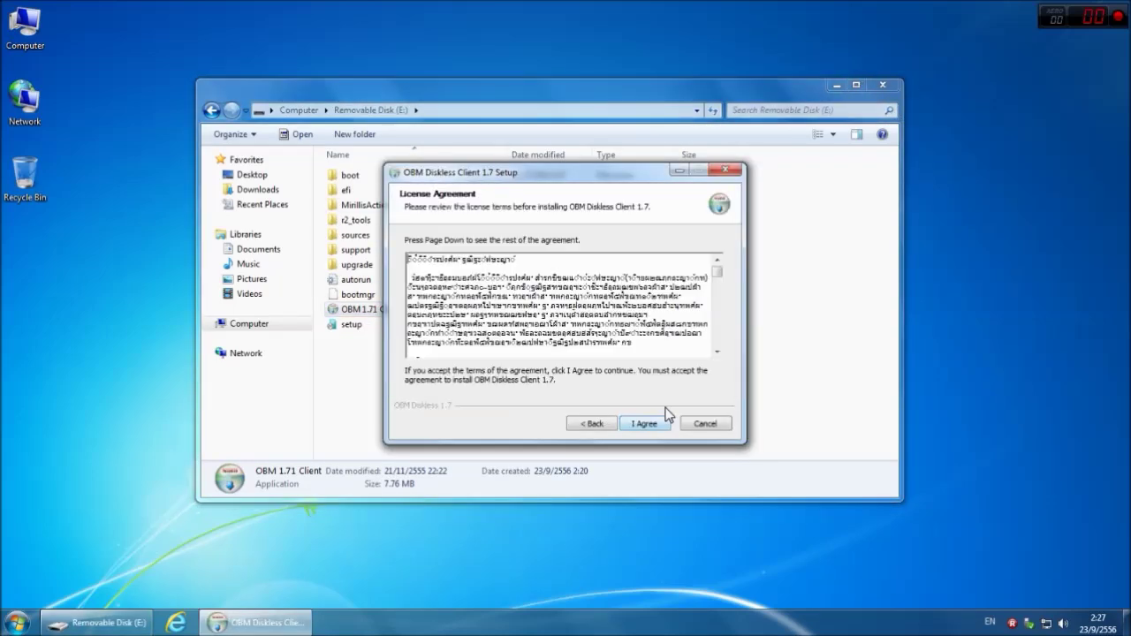
click(650, 425)
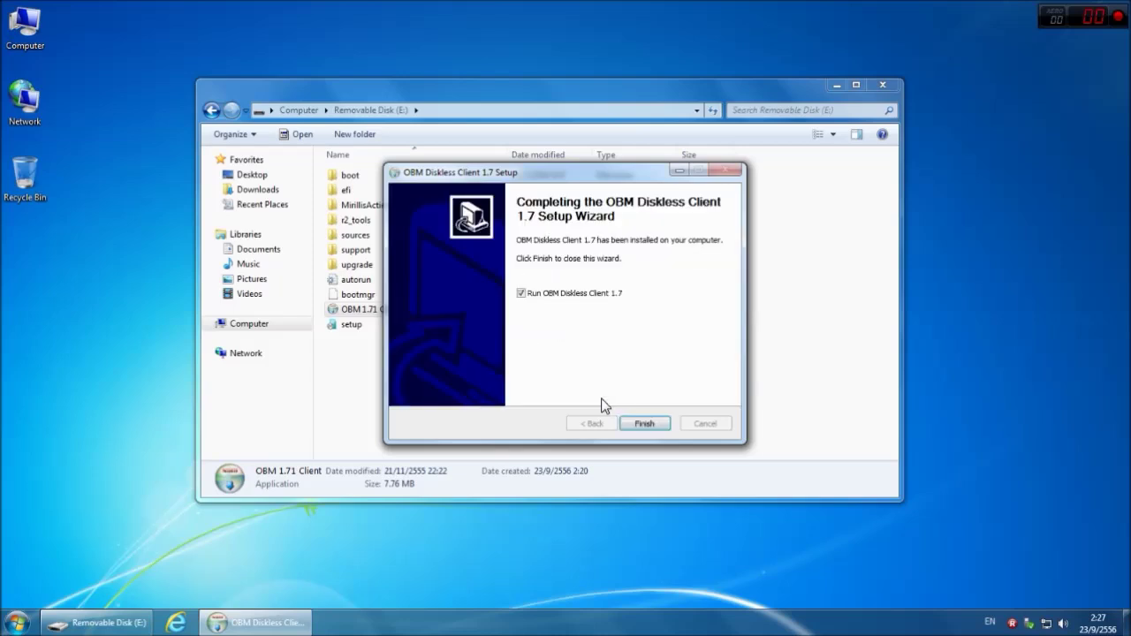
drag(546, 174, 605, 156)
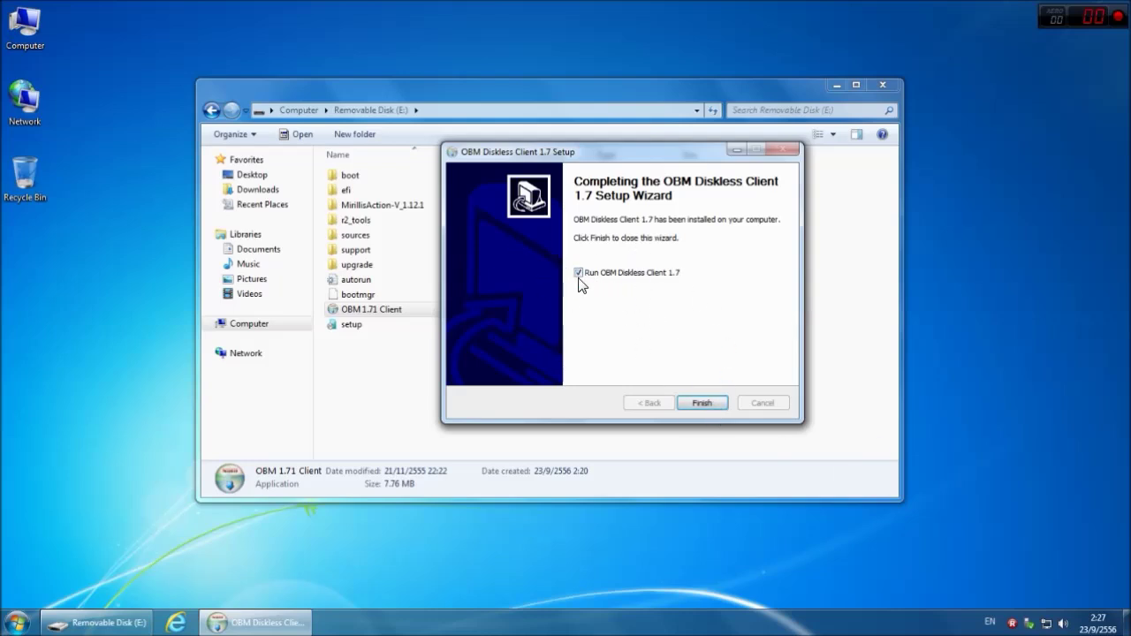
click(704, 403)
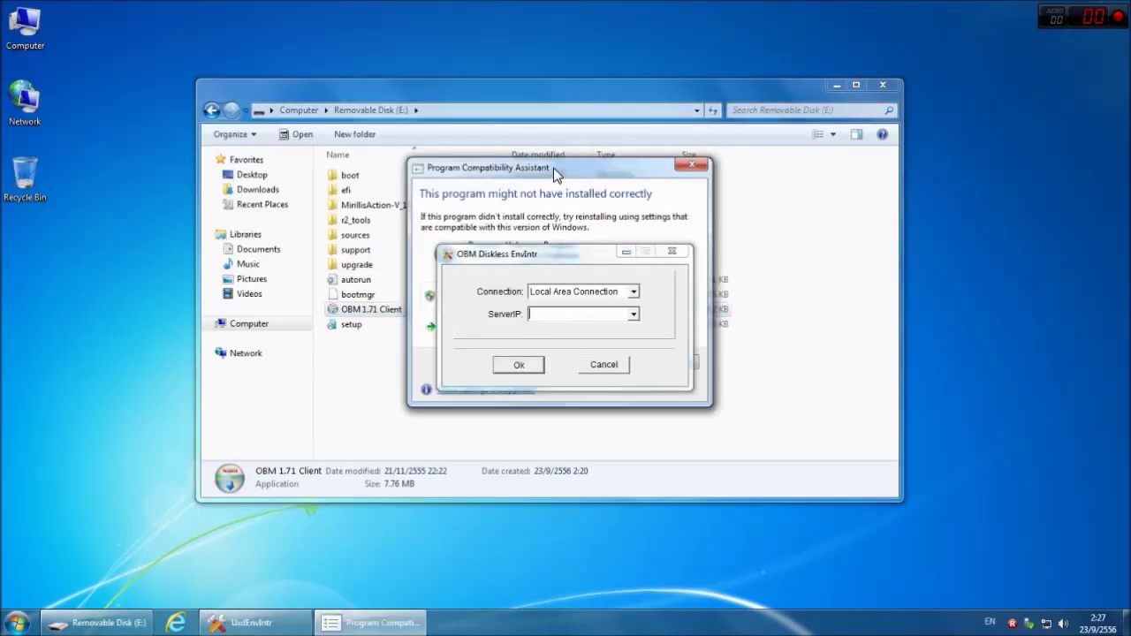
Step: Dismiss the Program Compatibility Assistant and confirm server IP 192.168.0.201 for Local Area Connection in OBM Diskless EnvIntr
drag(553, 167, 750, 121)
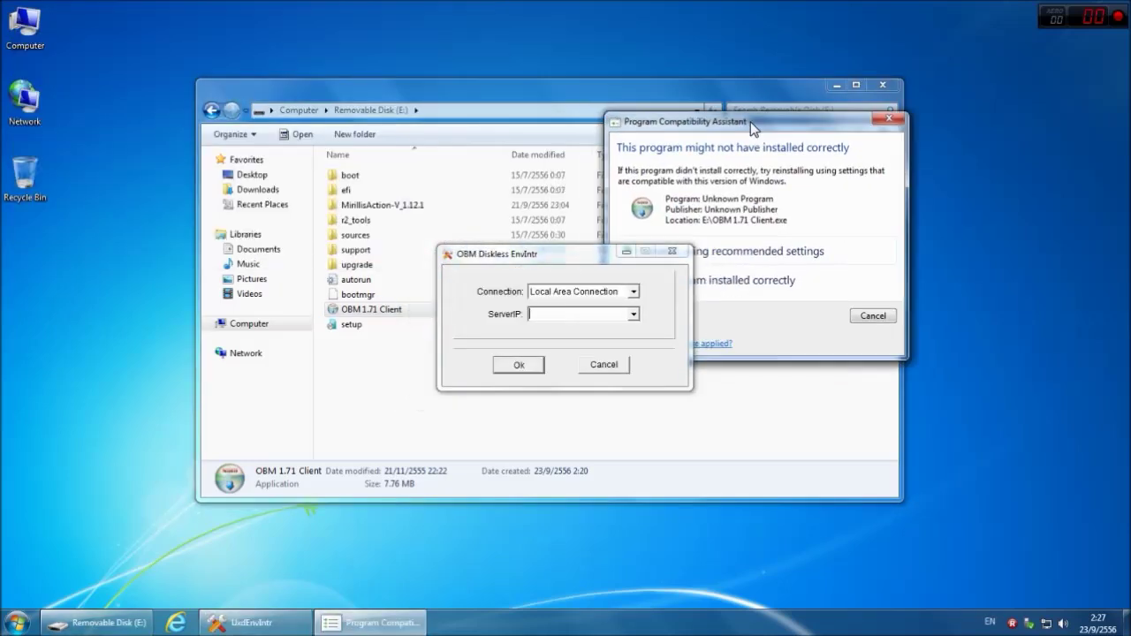
click(872, 316)
click(536, 314)
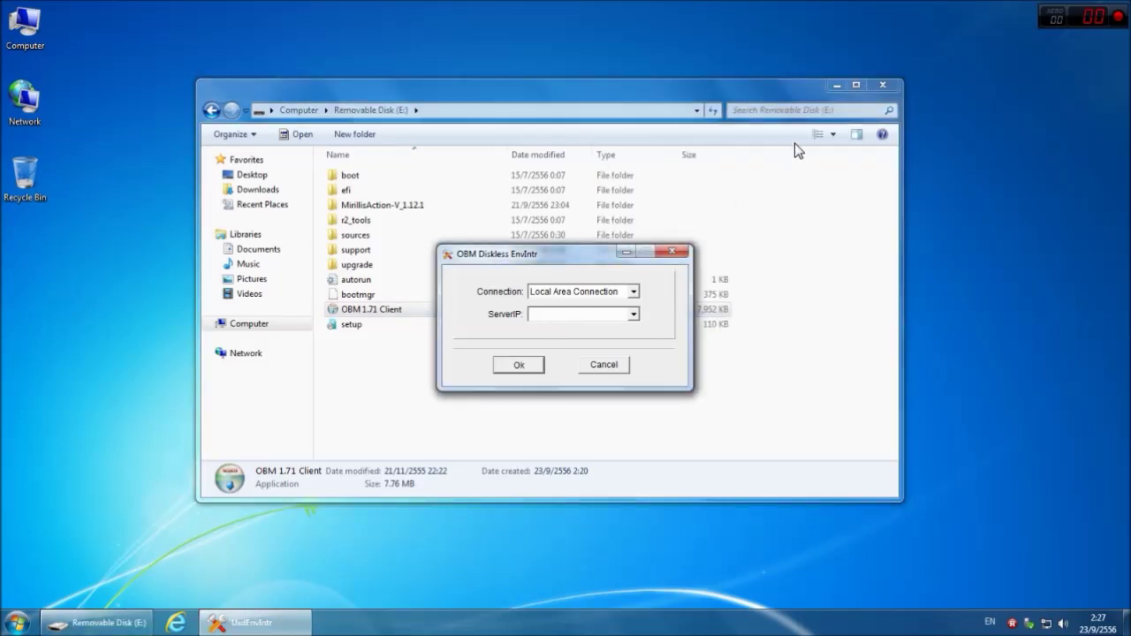
click(888, 85)
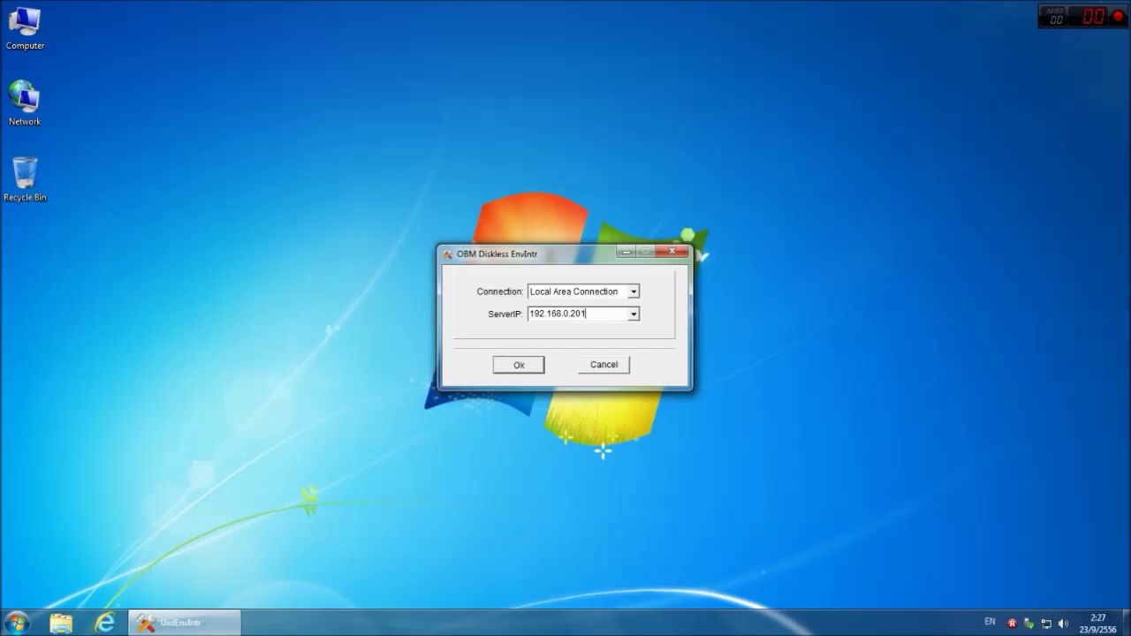
click(513, 368)
click(520, 367)
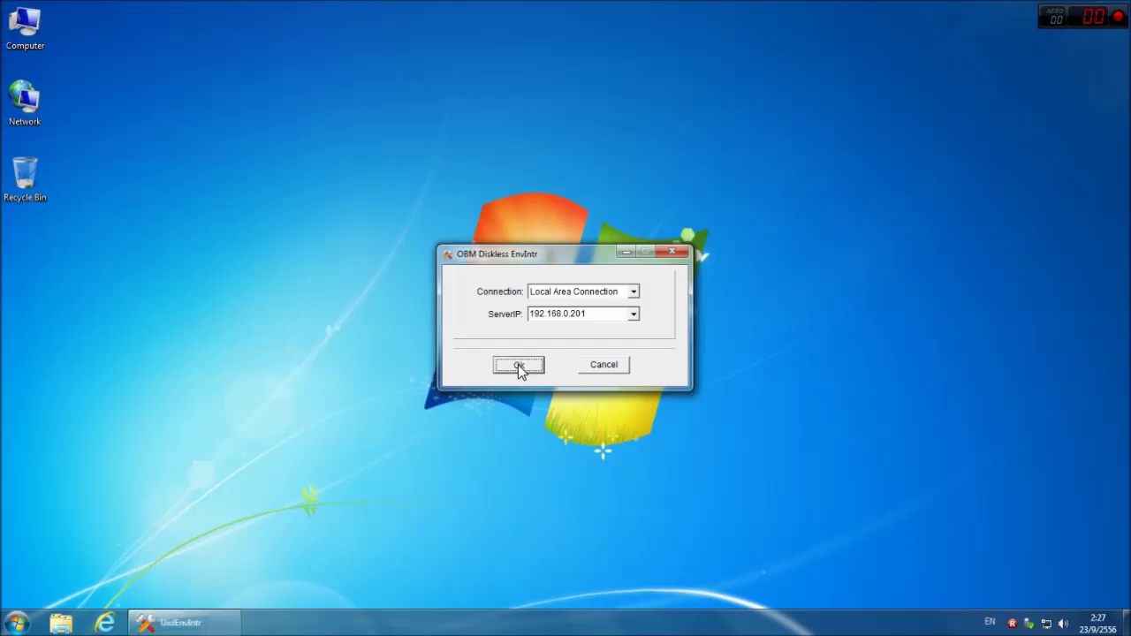
drag(522, 267, 566, 225)
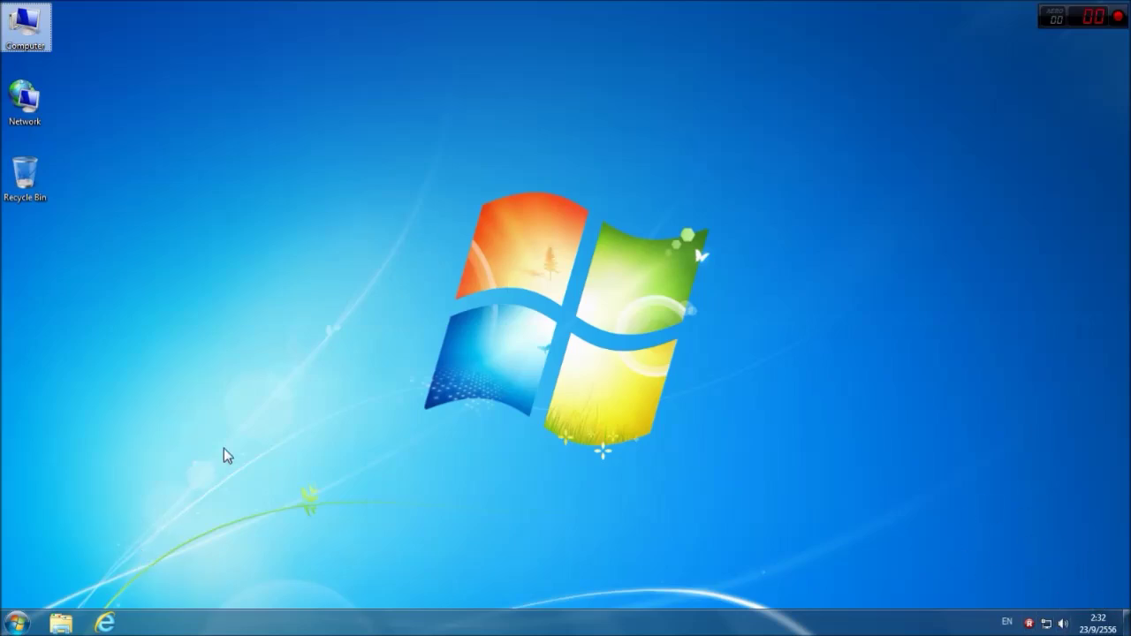
Step: Open Computer Management for this computer and display Disk Management
right_click(322, 252)
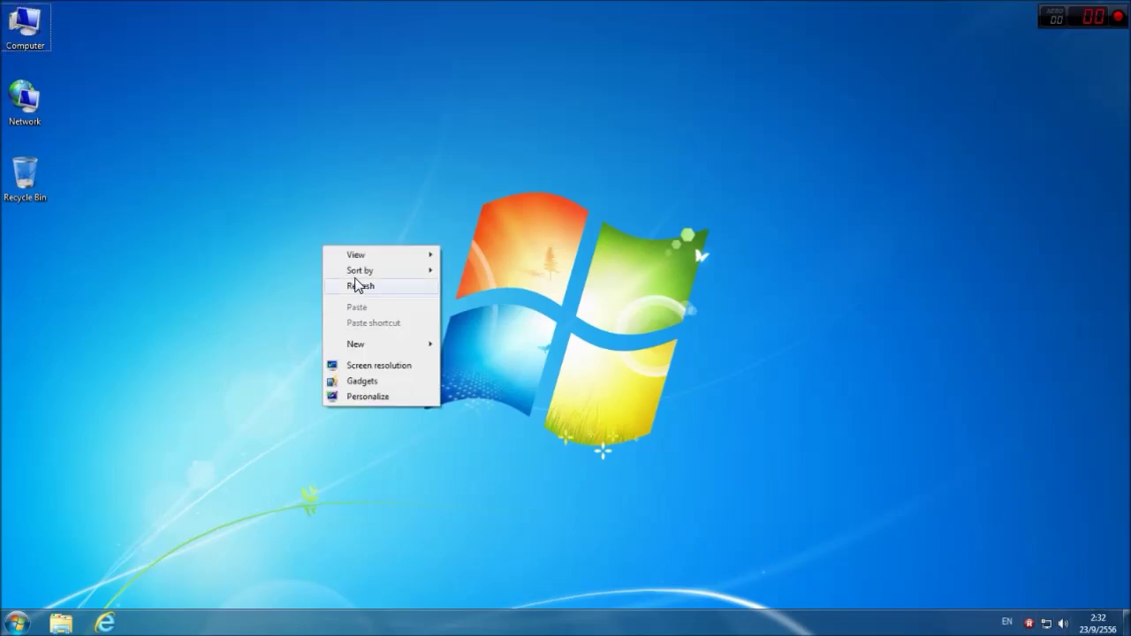
right_click(19, 23)
click(92, 42)
click(106, 34)
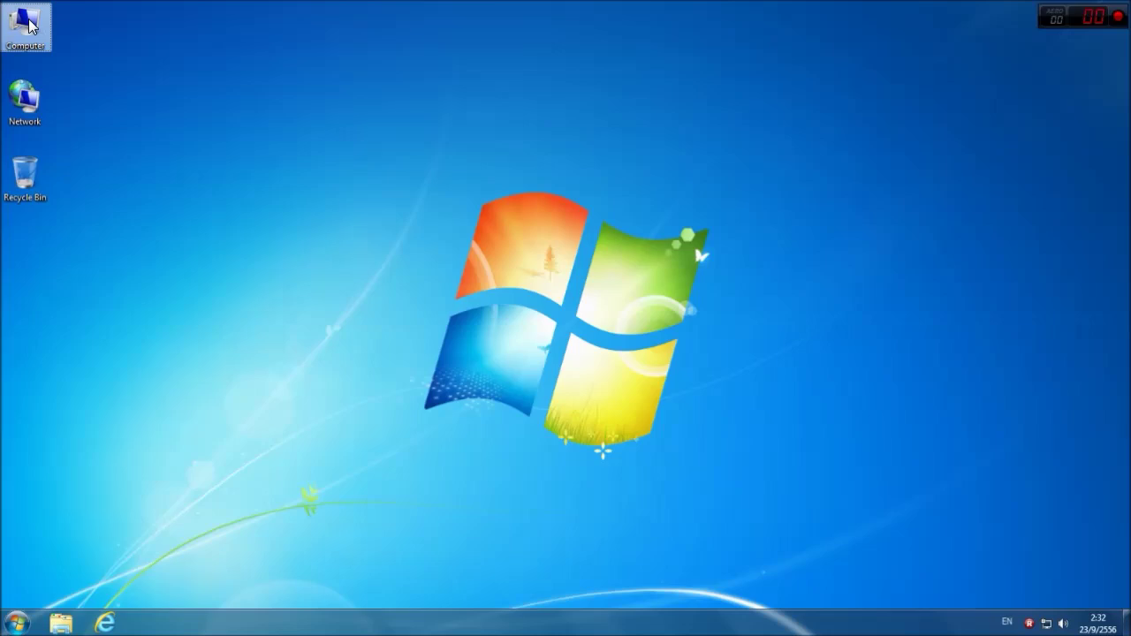
right_click(32, 24)
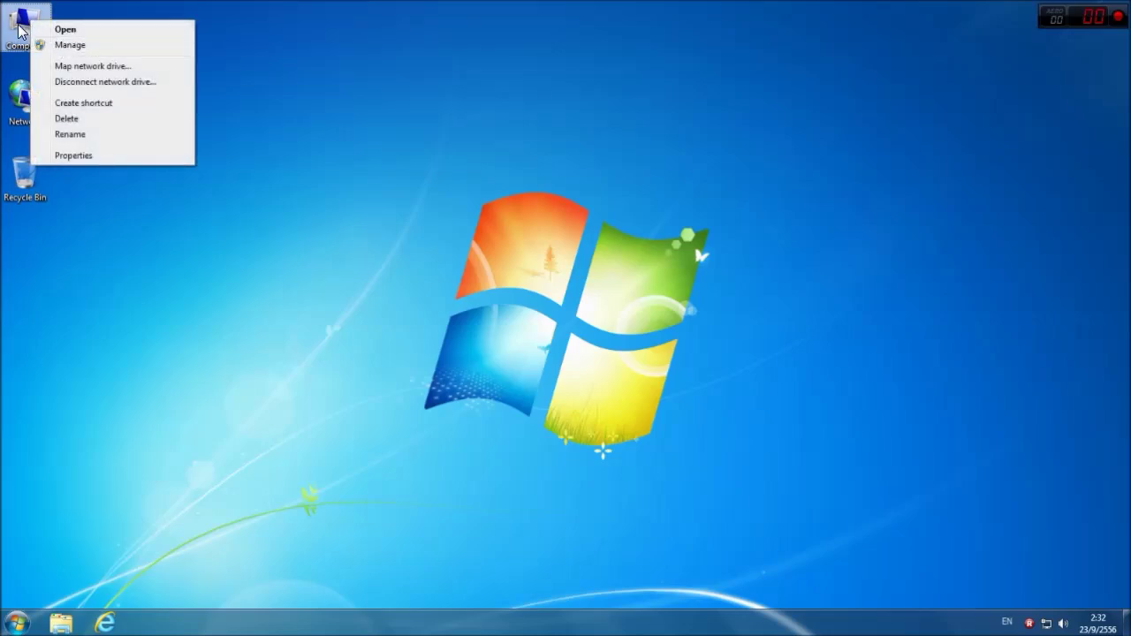
click(69, 46)
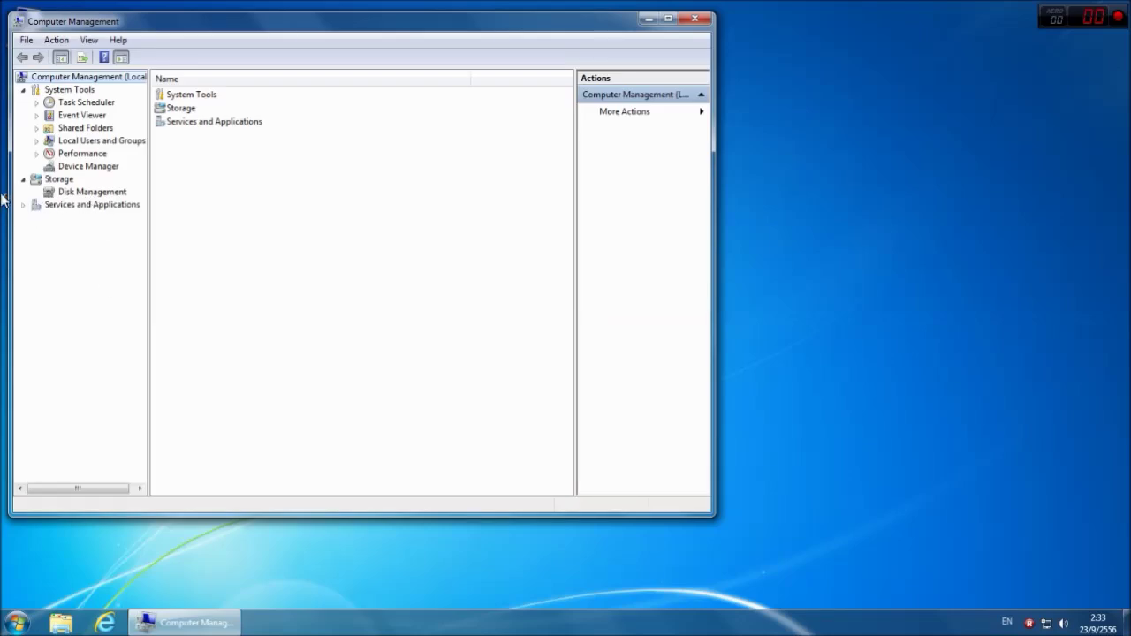
click(92, 194)
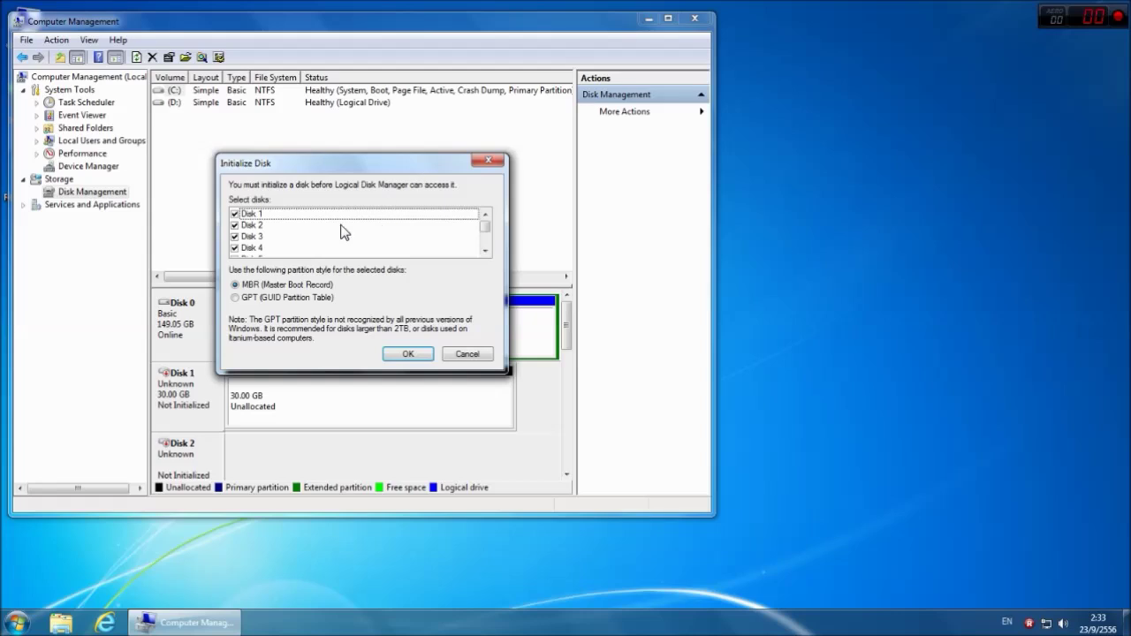
Step: Initialize the selected new disks with the MBR partition style and dismiss the Virtual Disk Manager messages
drag(442, 162, 639, 138)
click(686, 220)
scroll(652, 235, up, 2)
click(604, 331)
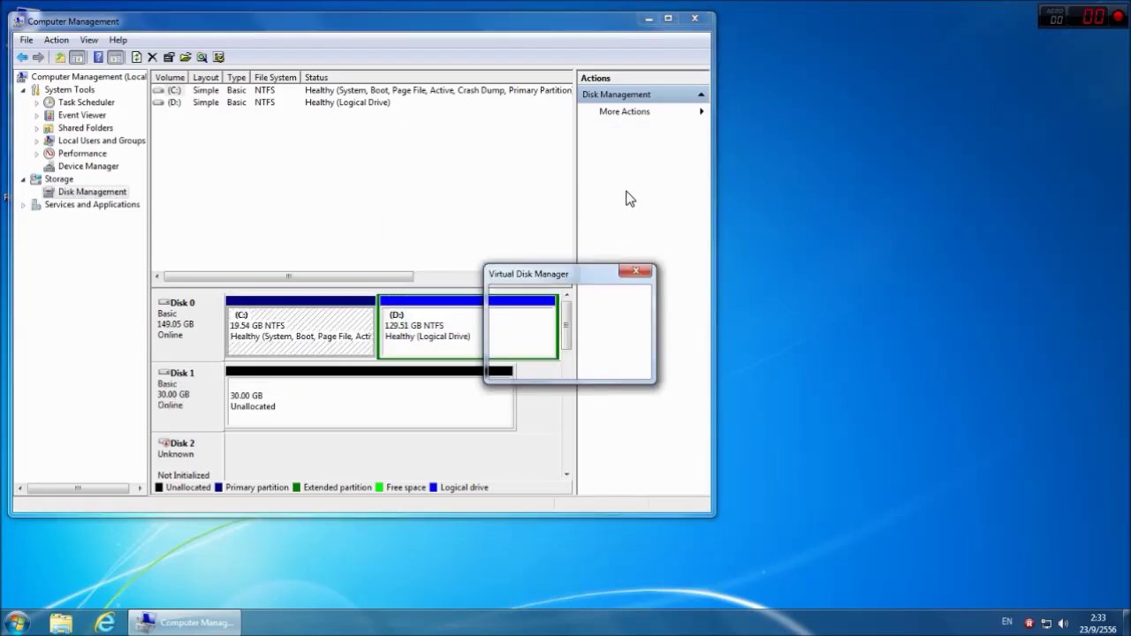
click(615, 360)
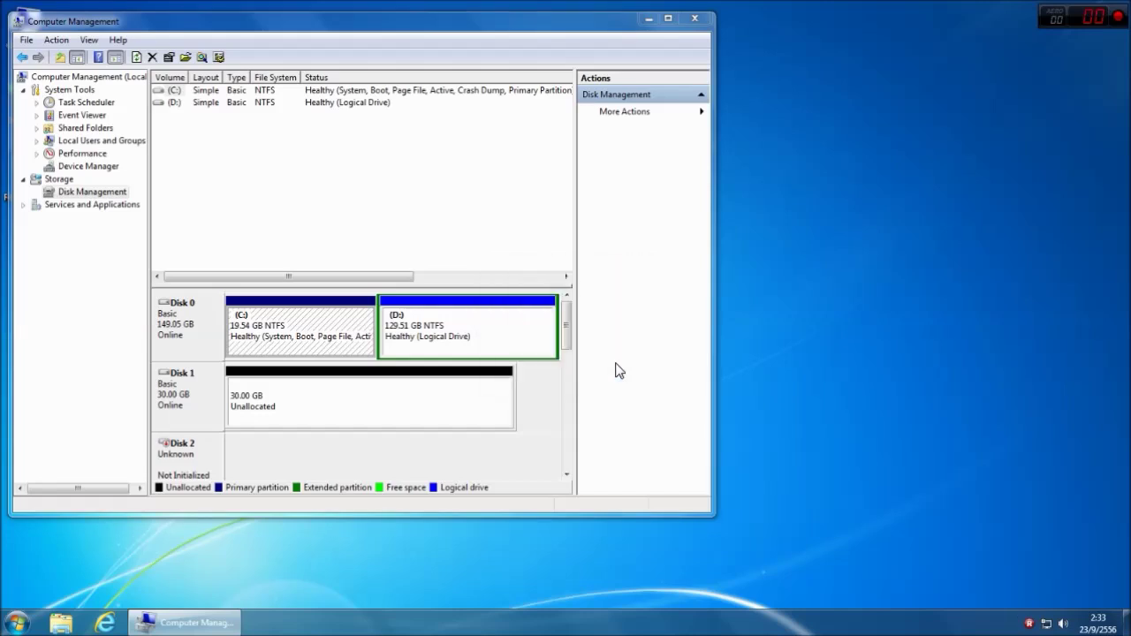
click(624, 362)
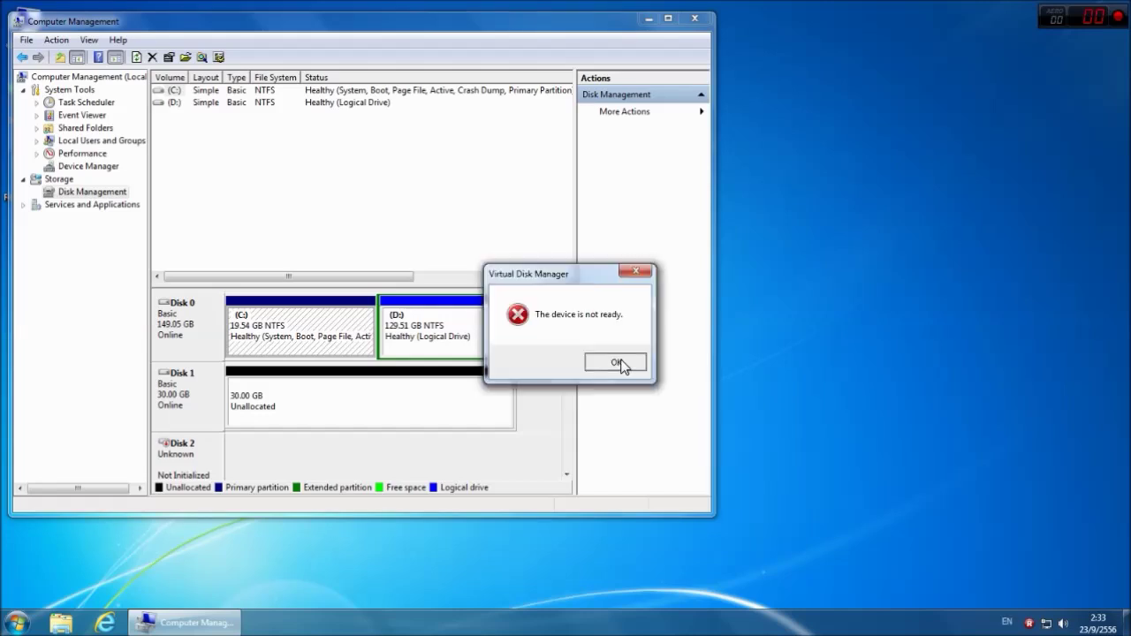
click(617, 365)
Step: Maximize Computer Management and start a new simple volume on Disk 1's unallocated space, keeping the default size
click(668, 18)
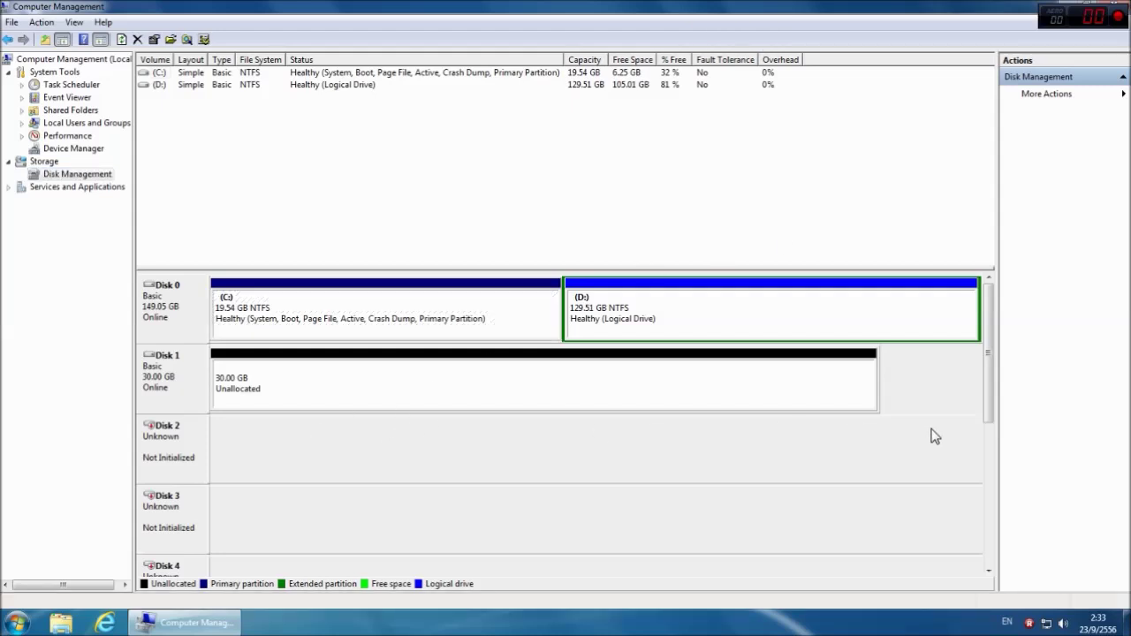
drag(986, 412, 949, 585)
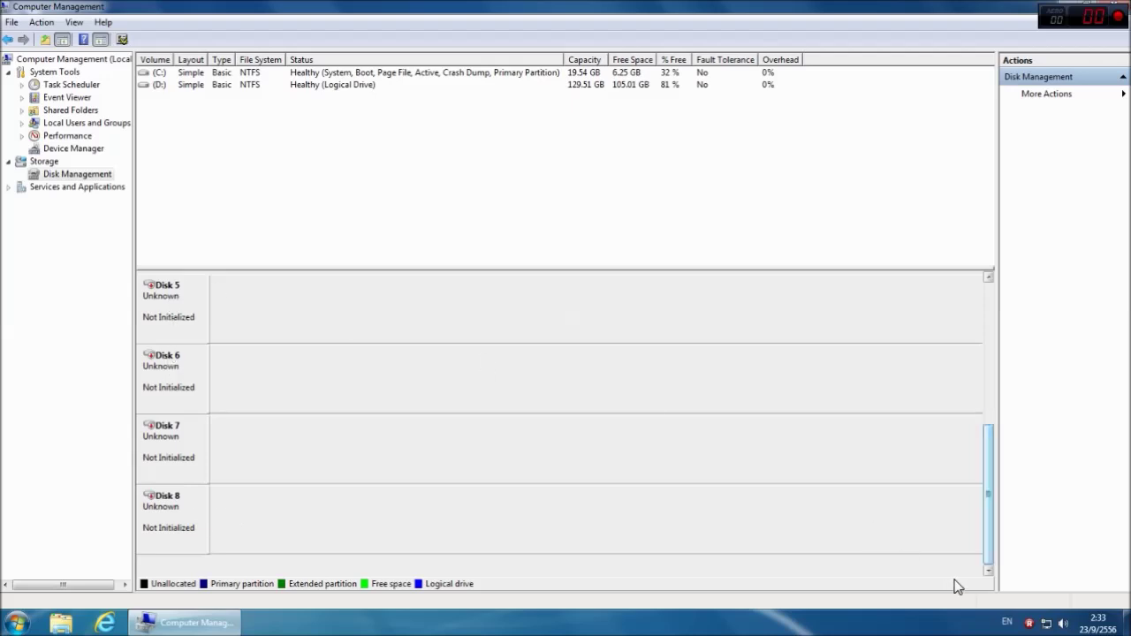
drag(989, 533, 1017, 369)
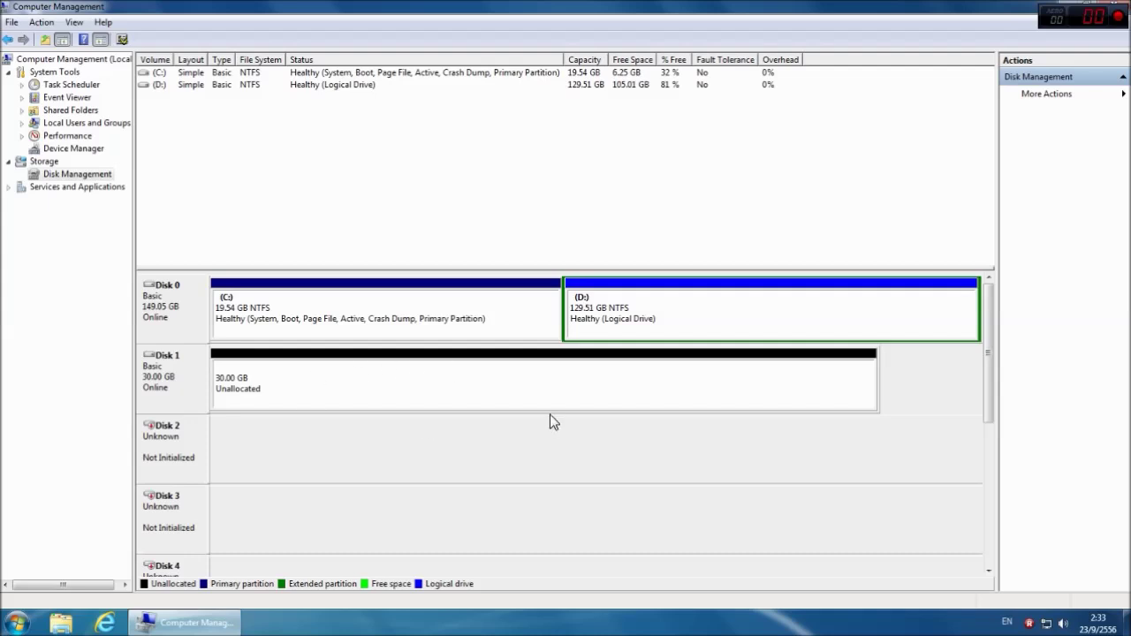
right_click(408, 375)
click(469, 384)
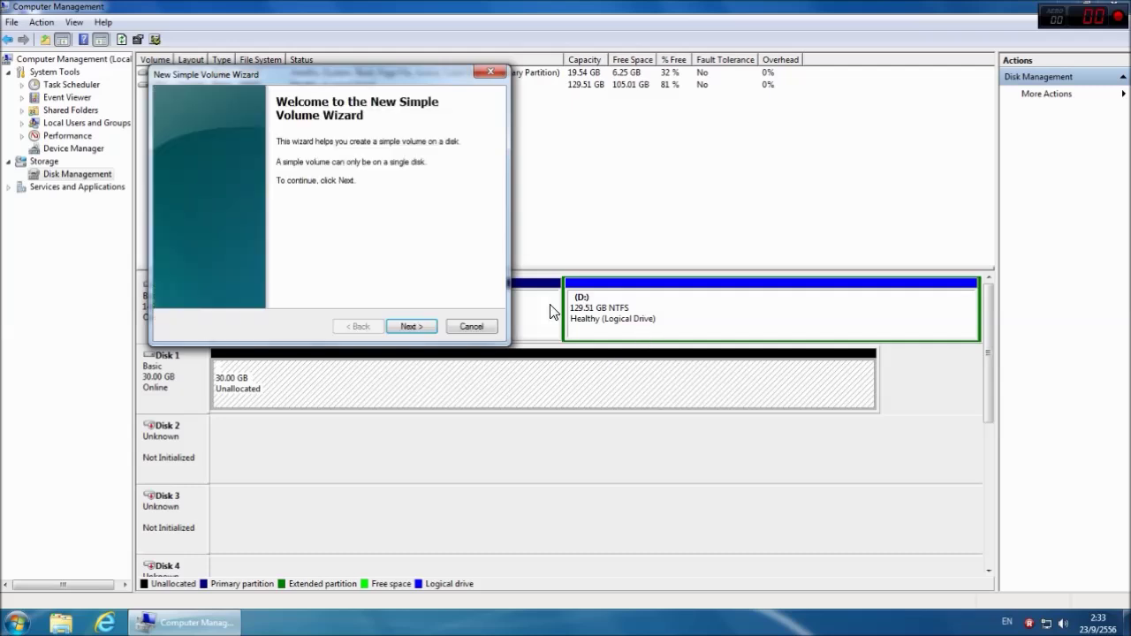
click(410, 327)
click(411, 326)
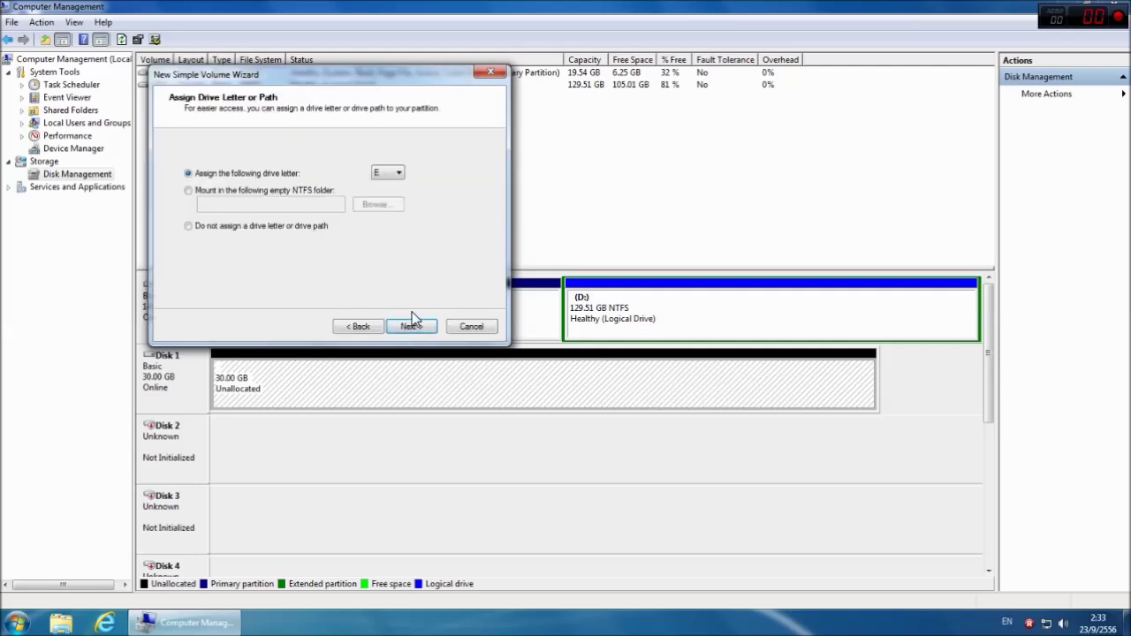
Step: Assign drive letter E, quick-format the new volume as NTFS with the label SYSTEM, and finish the wizard
click(406, 326)
drag(368, 243, 174, 214)
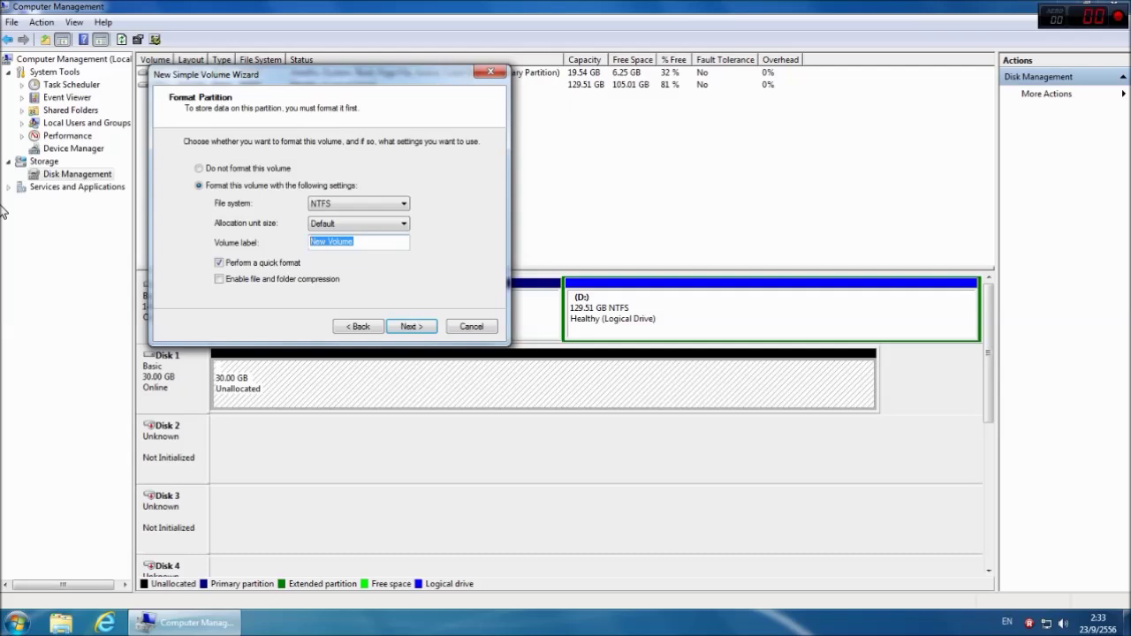
text(SYSTEM)
click(417, 327)
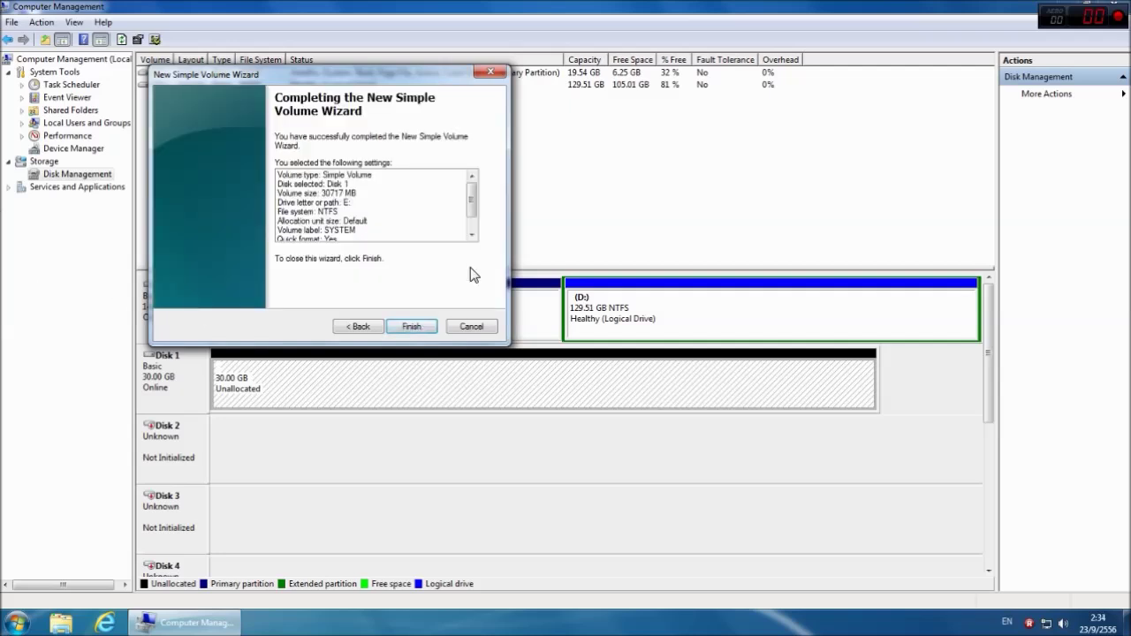
click(406, 326)
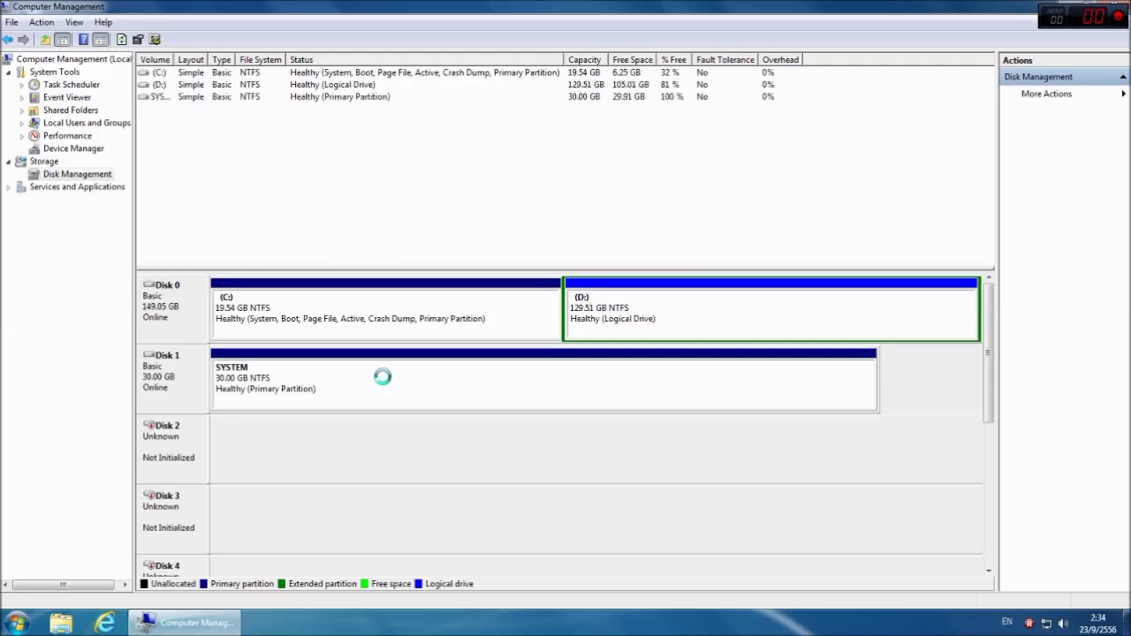
Step: Open the new SYSTEM volume from Disk Management to check its contents, and close Computer Management
right_click(401, 375)
click(434, 379)
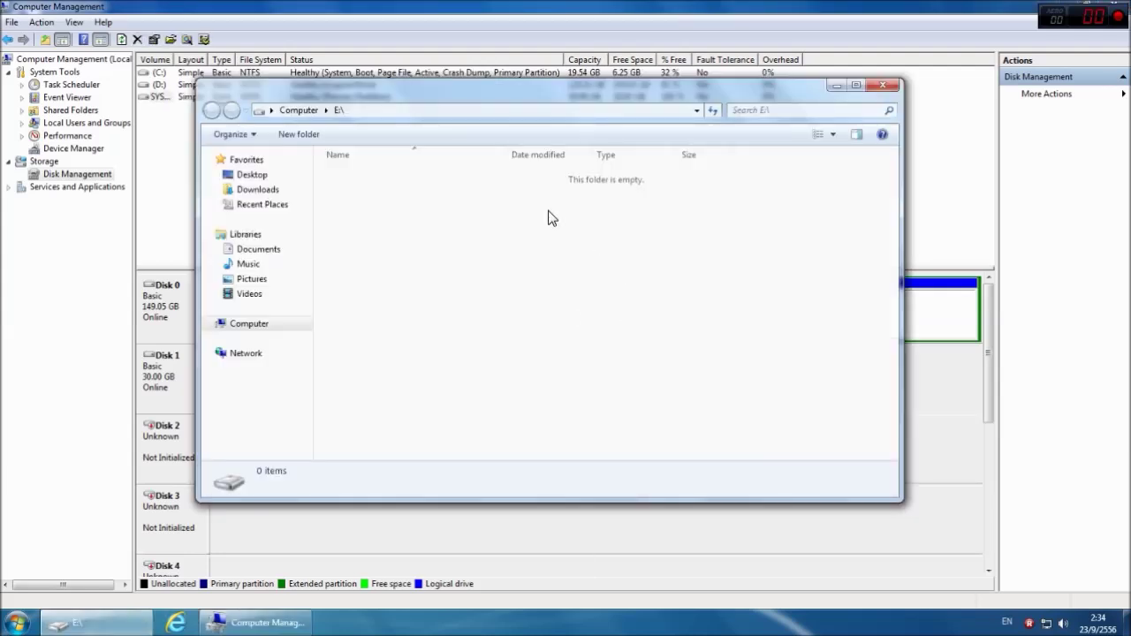
click(882, 85)
double_click(923, 16)
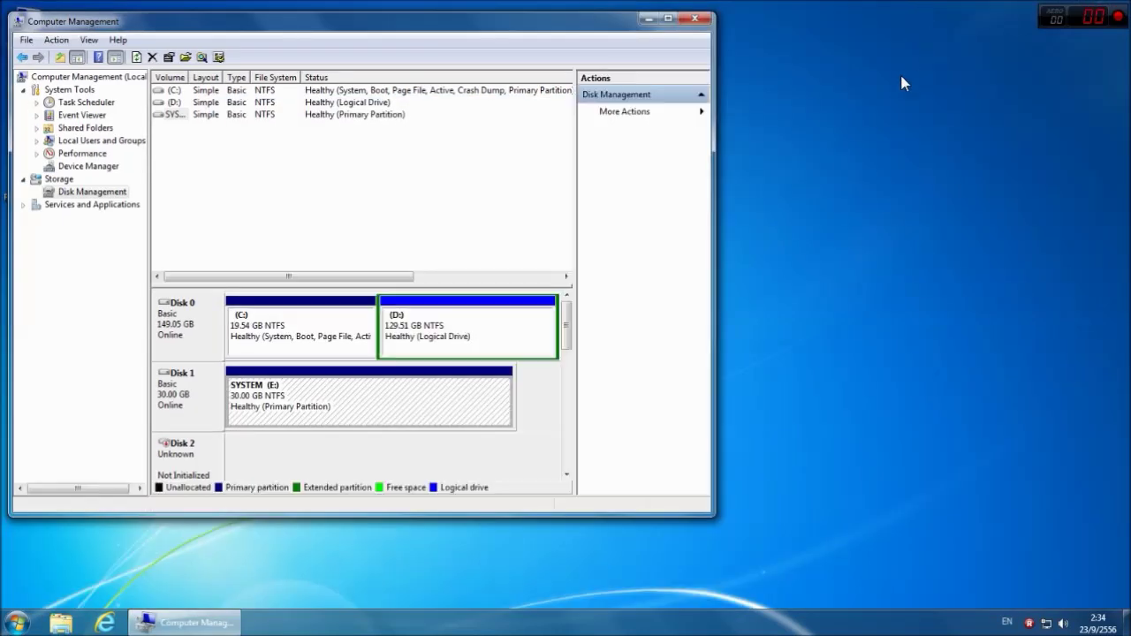
click(695, 18)
Step: Check the SYSTEM (E:) drive in the Computer window, close the window and refresh the desktop
double_click(25, 27)
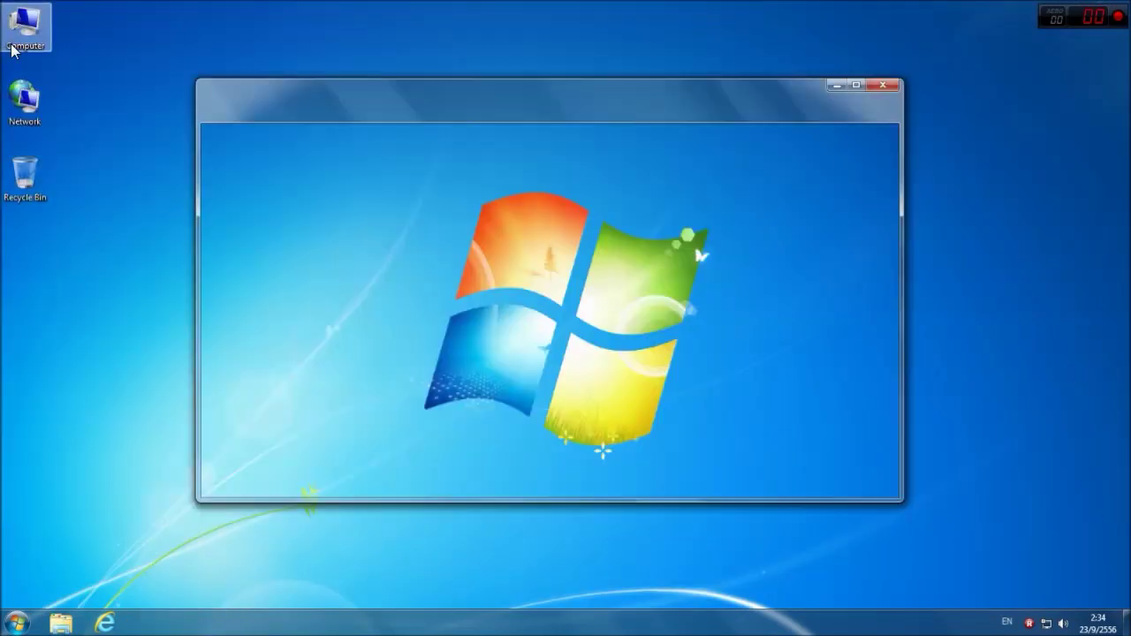
double_click(733, 196)
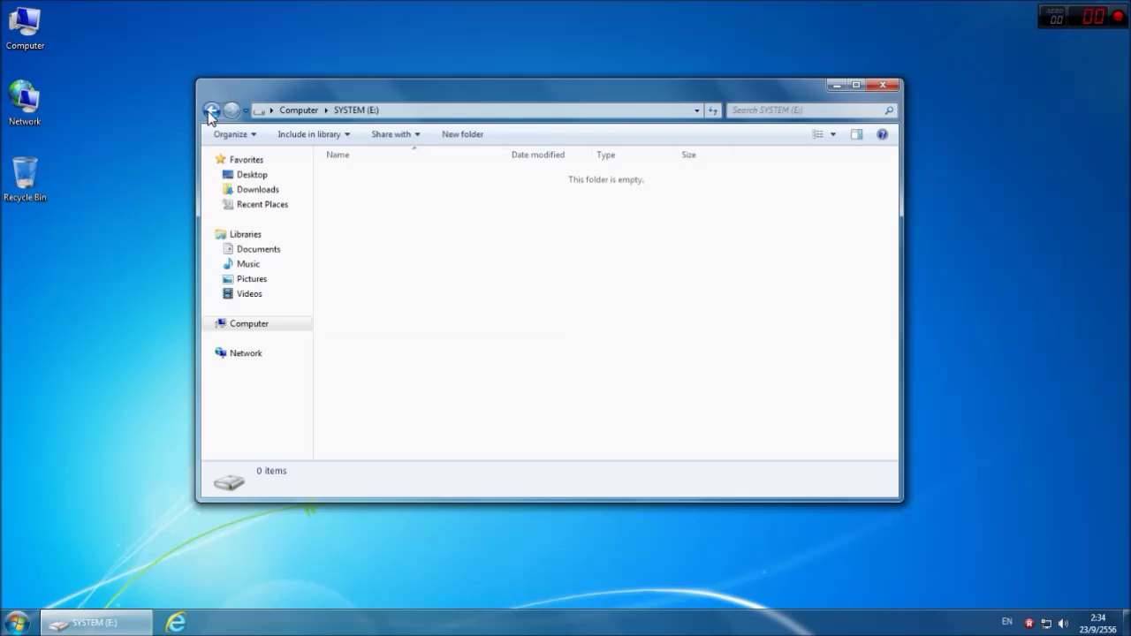
click(211, 110)
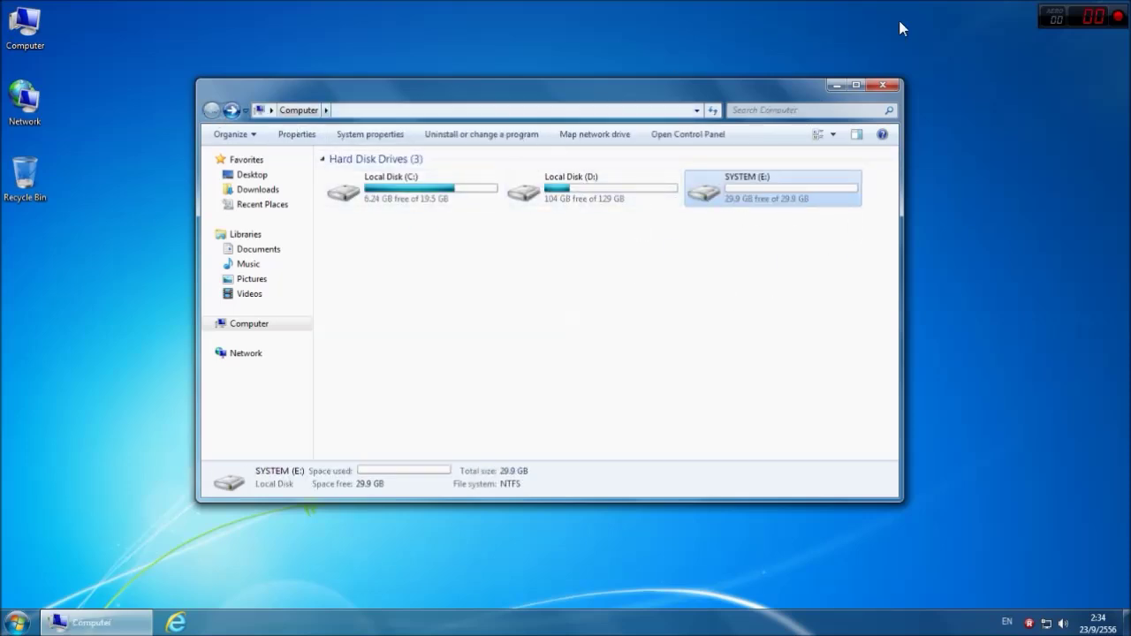
click(881, 88)
right_click(573, 182)
click(601, 221)
Step: Open Control Panel and switch its view to Category and back to Large icons
click(21, 624)
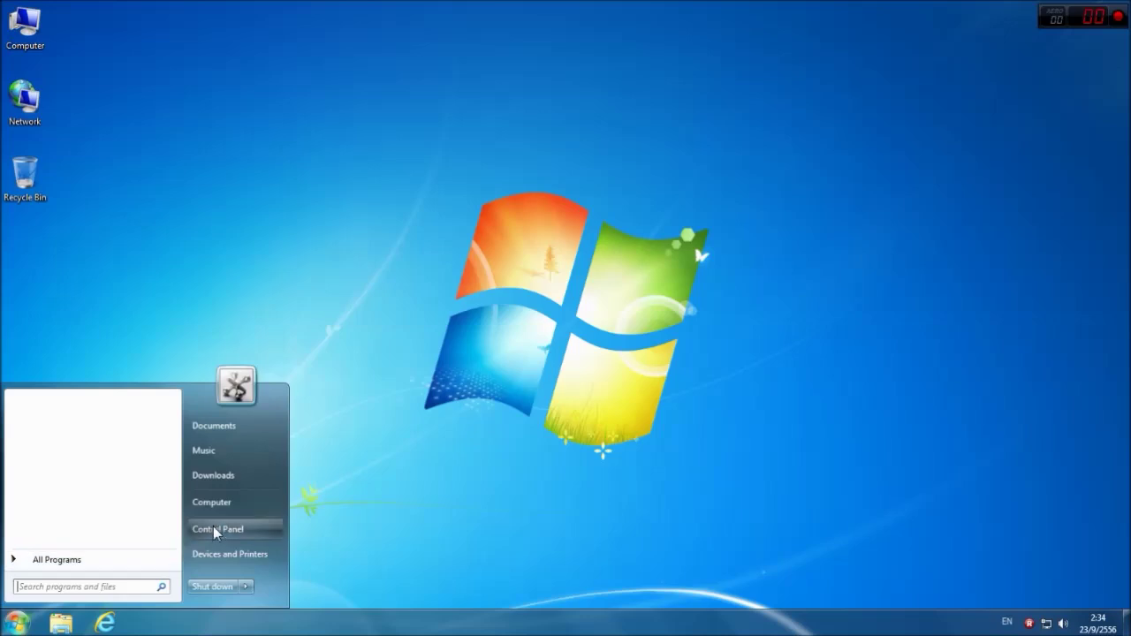
click(223, 530)
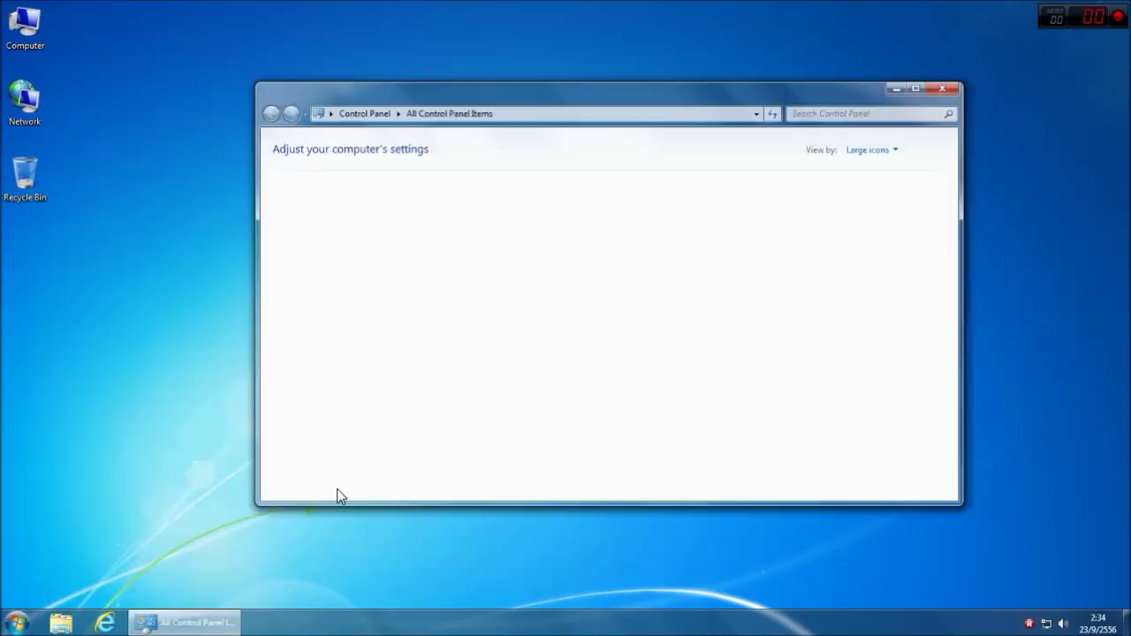
click(892, 150)
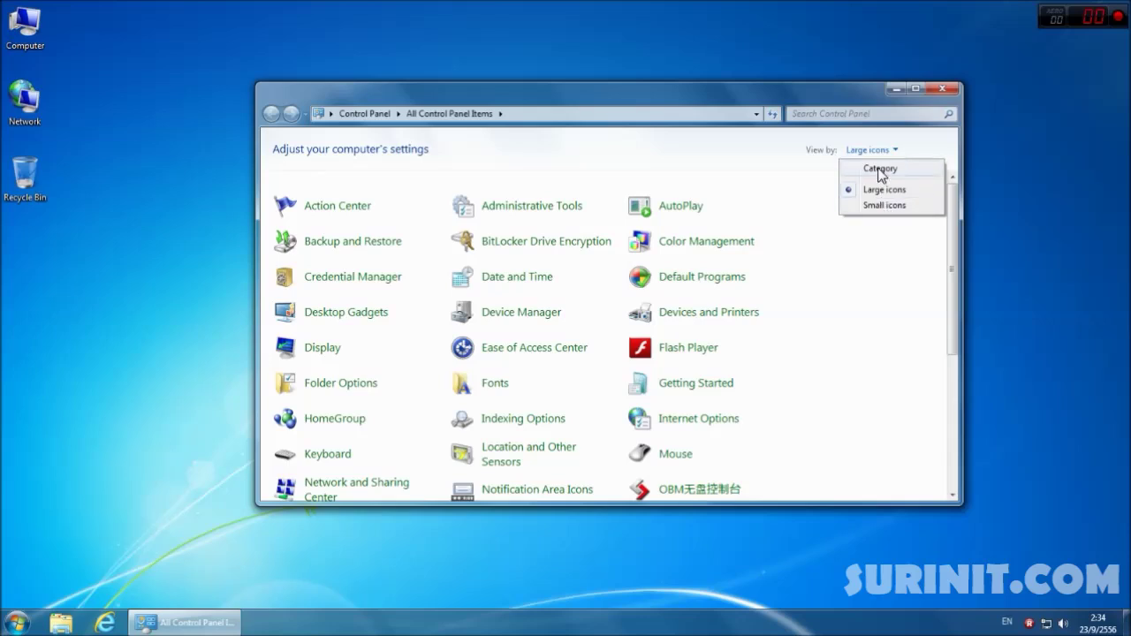
click(880, 170)
click(835, 152)
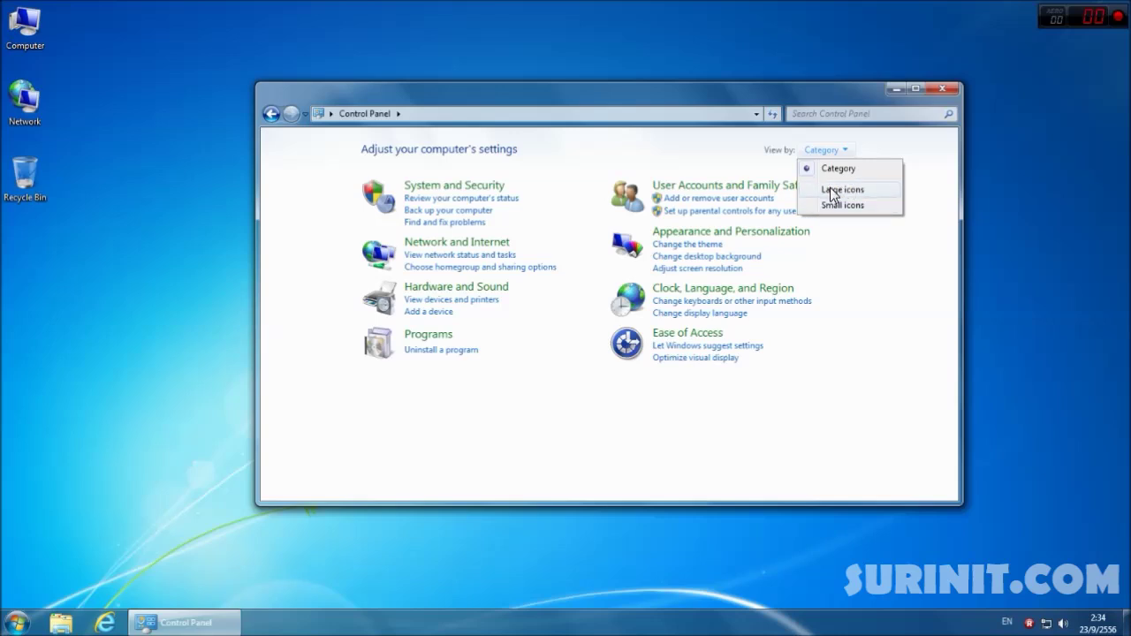
click(830, 189)
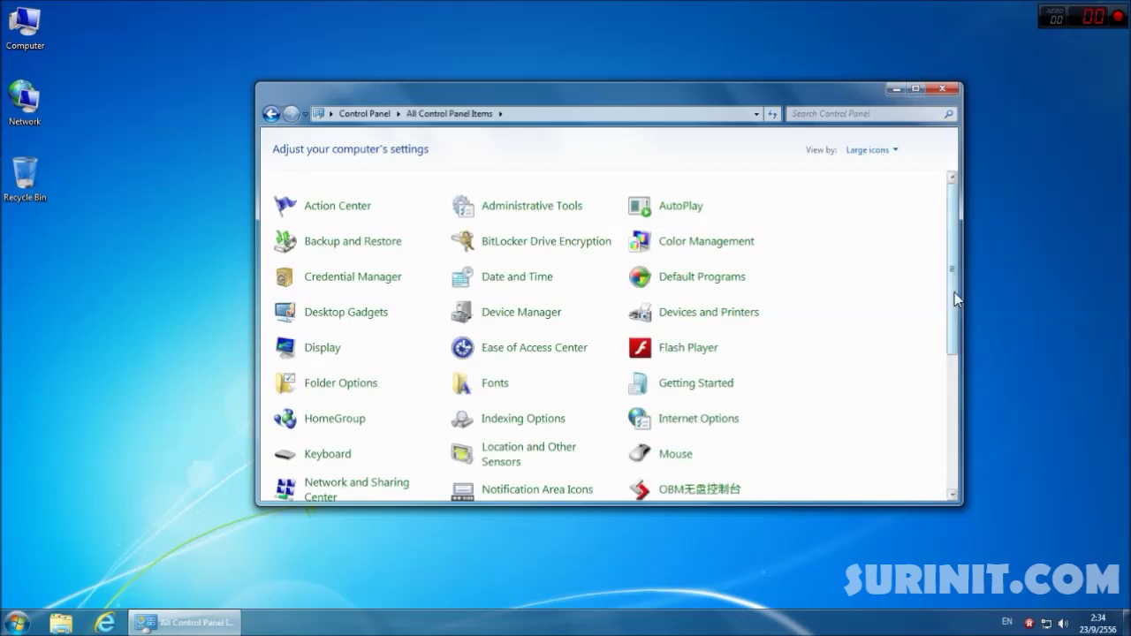
Step: Open OBM无盘控制台 from Control Panel and minimize the Control Panel window behind it
drag(954, 293, 954, 347)
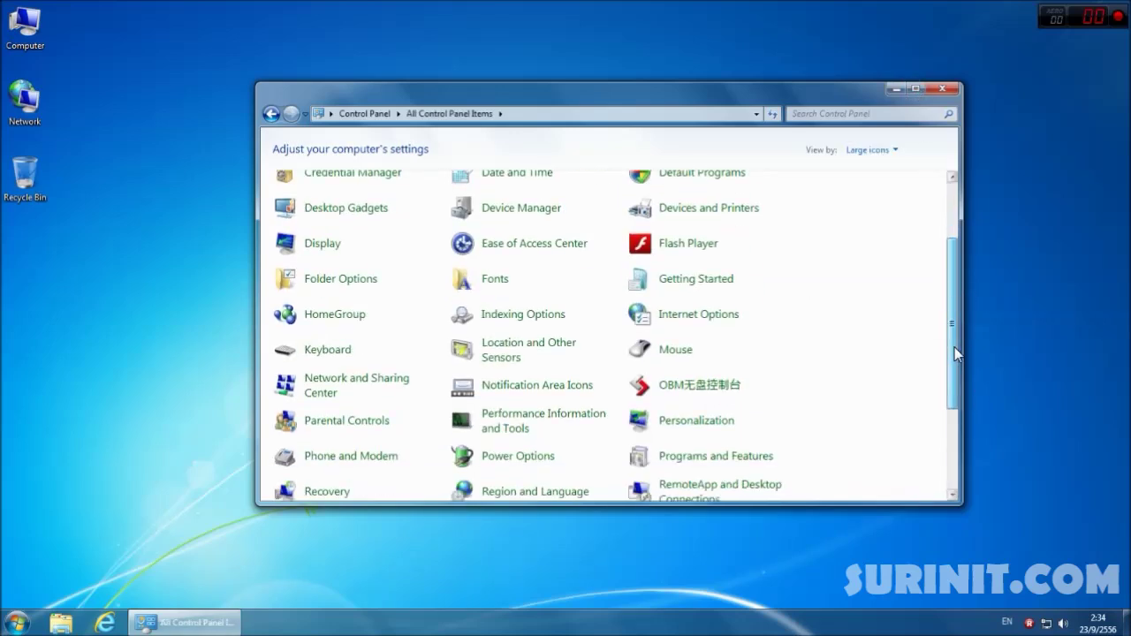
click(699, 386)
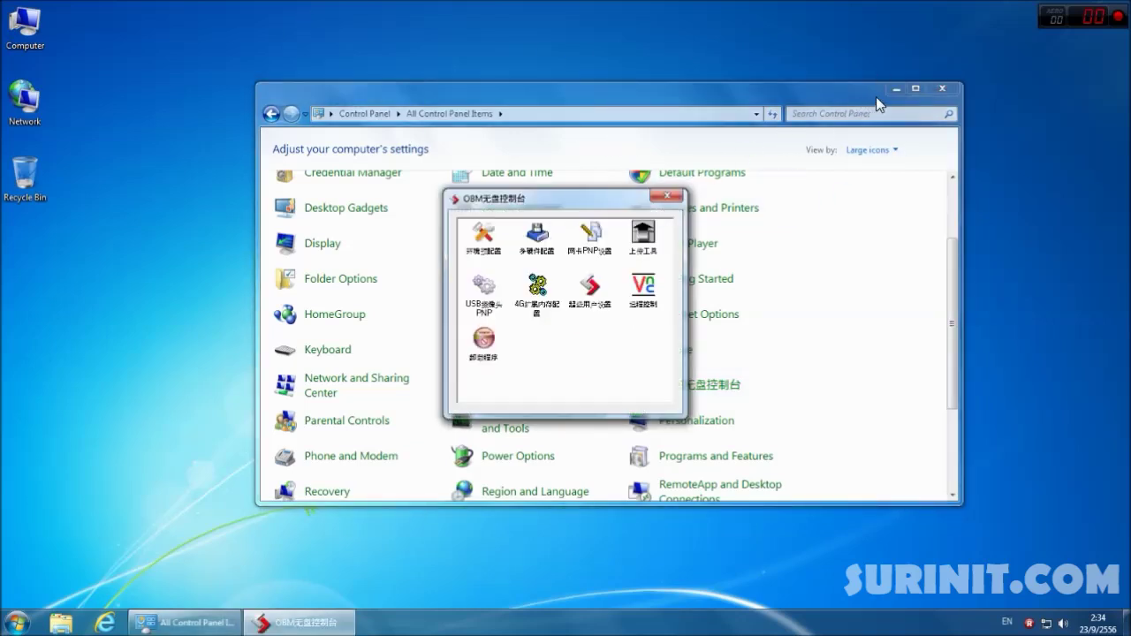
click(897, 87)
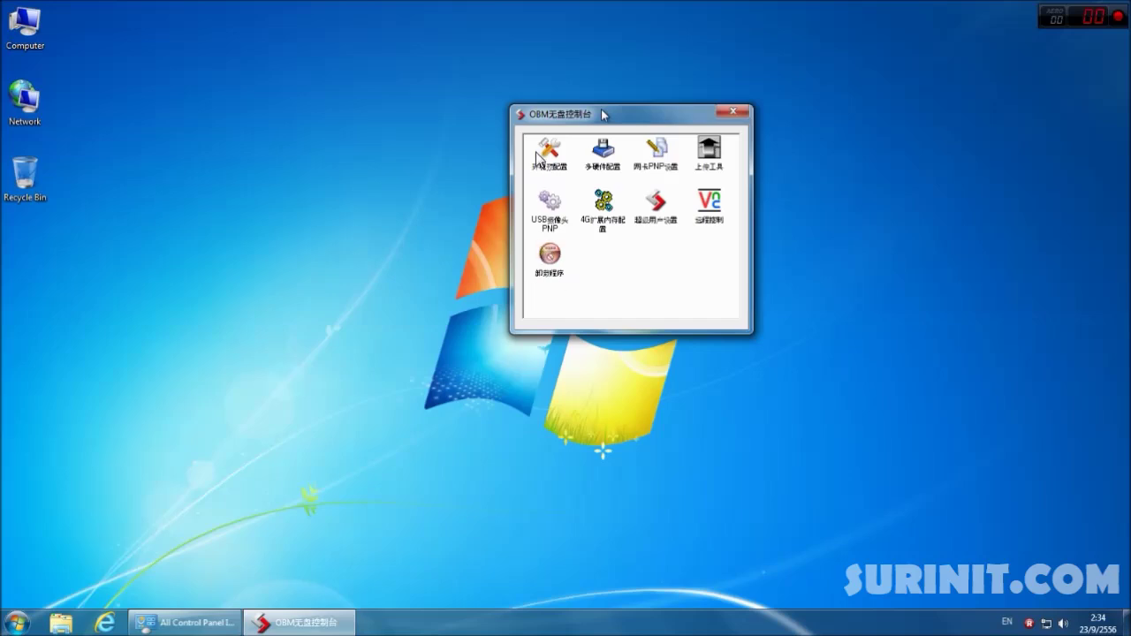
drag(604, 115, 604, 113)
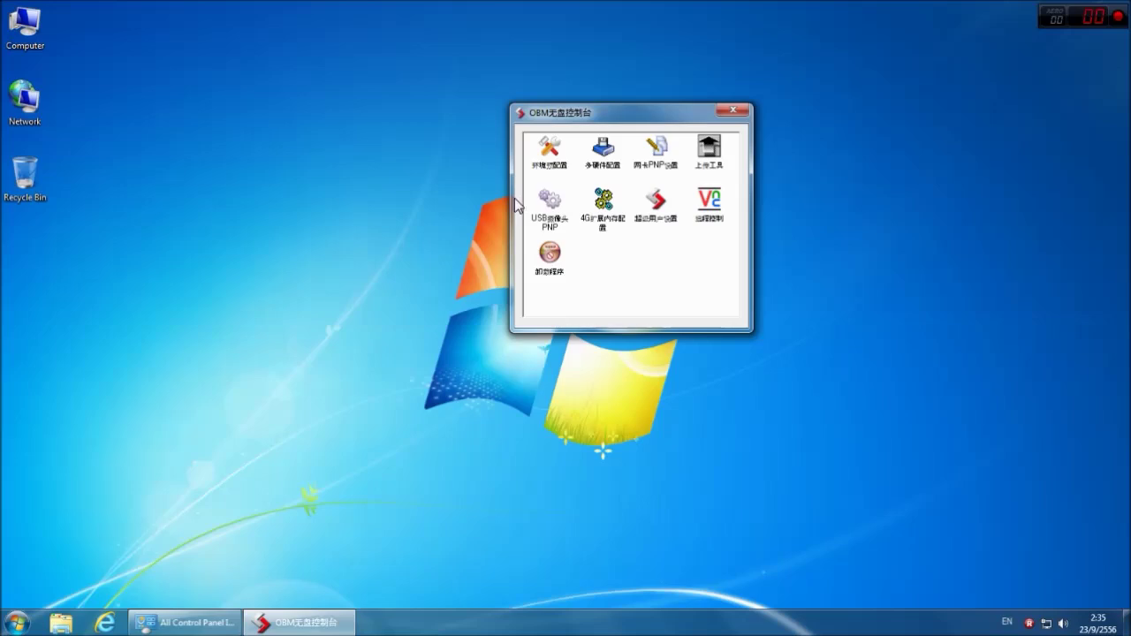
Step: Open the 多硬件配置 tool to view its configuration copy options, and quit it without copying
key(Down)
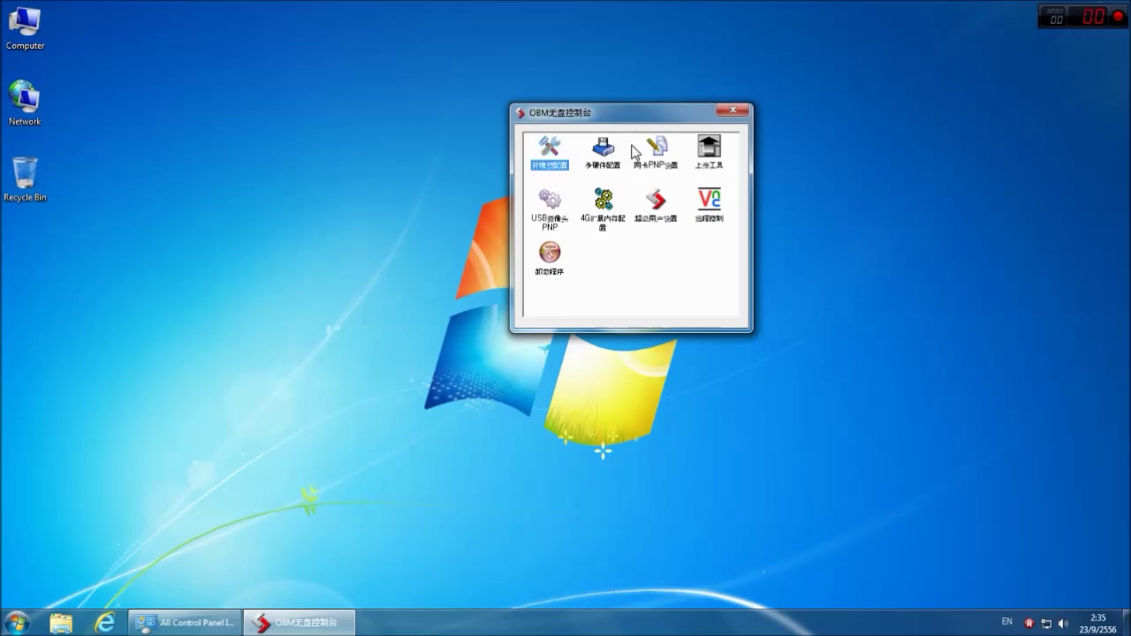
click(600, 154)
double_click(600, 154)
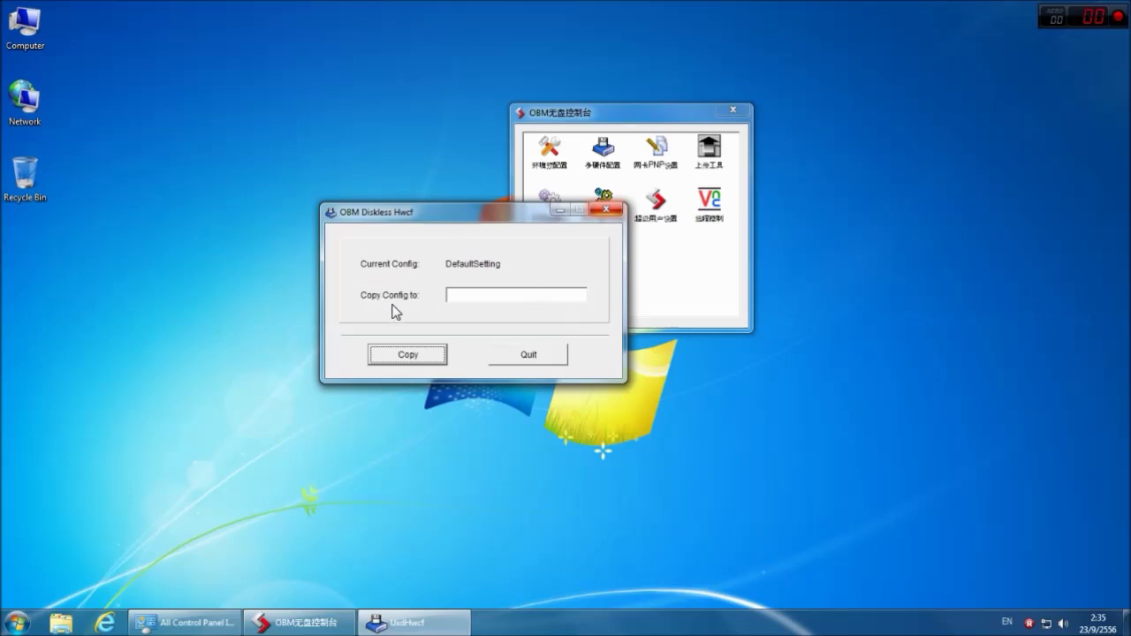
drag(525, 221, 769, 320)
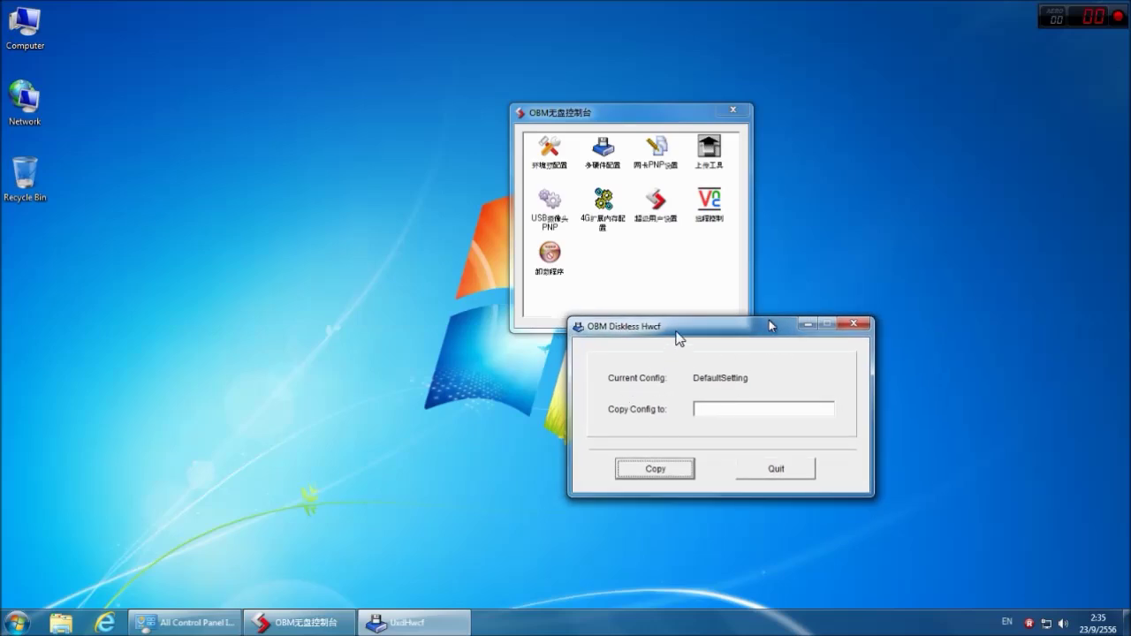
drag(677, 336, 646, 366)
click(726, 500)
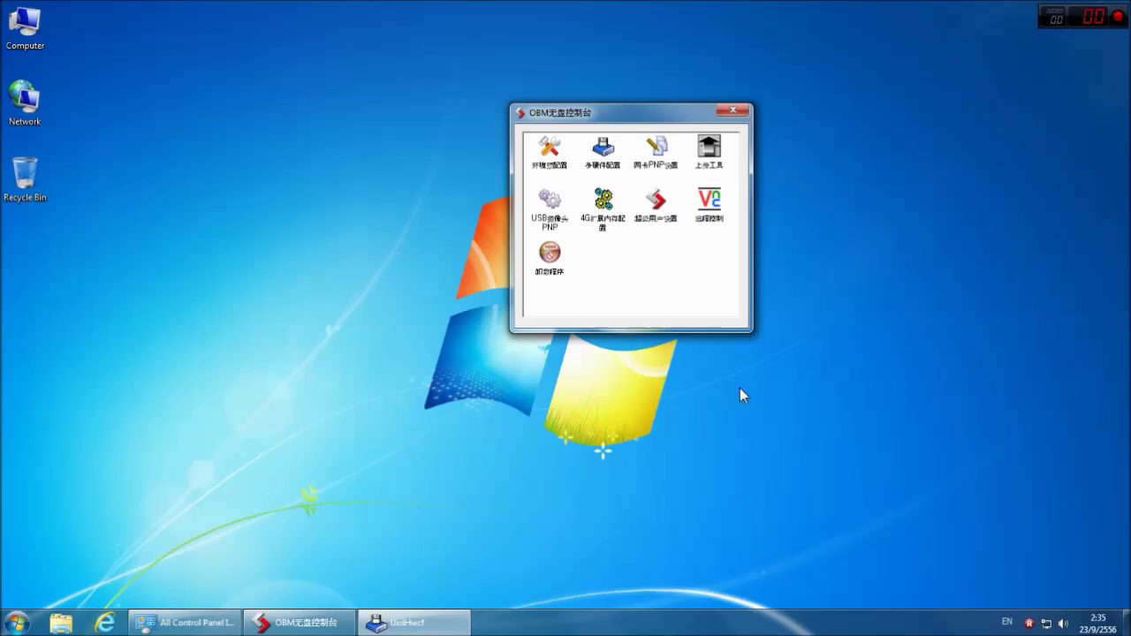
Step: Open the 网卡PNP设置 tool, look through its list of network card drivers, and cancel without selecting any
double_click(656, 147)
drag(570, 181, 817, 219)
drag(650, 119, 408, 156)
drag(772, 226, 632, 141)
mouse_move(807, 233)
mouse_down()
mouse_move(808, 286)
mouse_move(809, 228)
mouse_up()
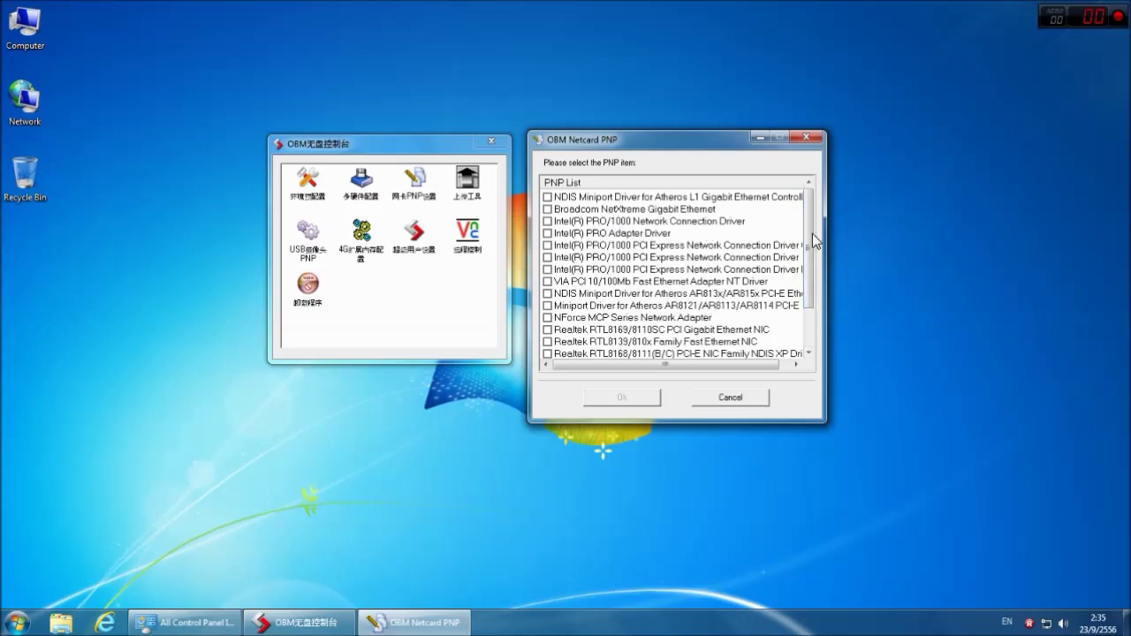
drag(812, 233, 809, 263)
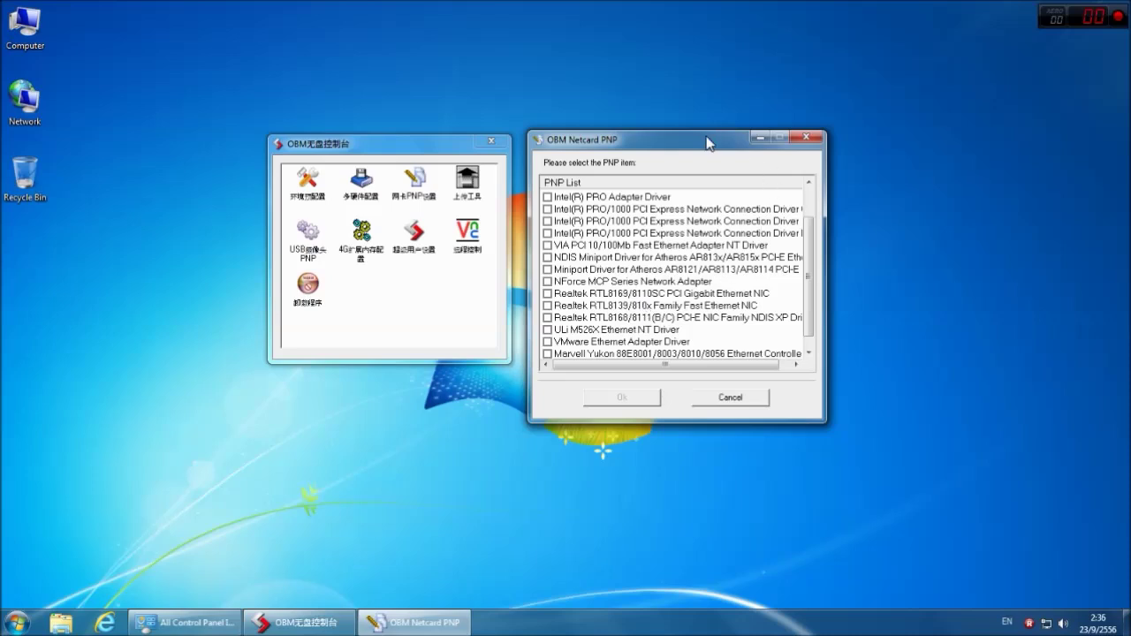
drag(707, 141, 780, 130)
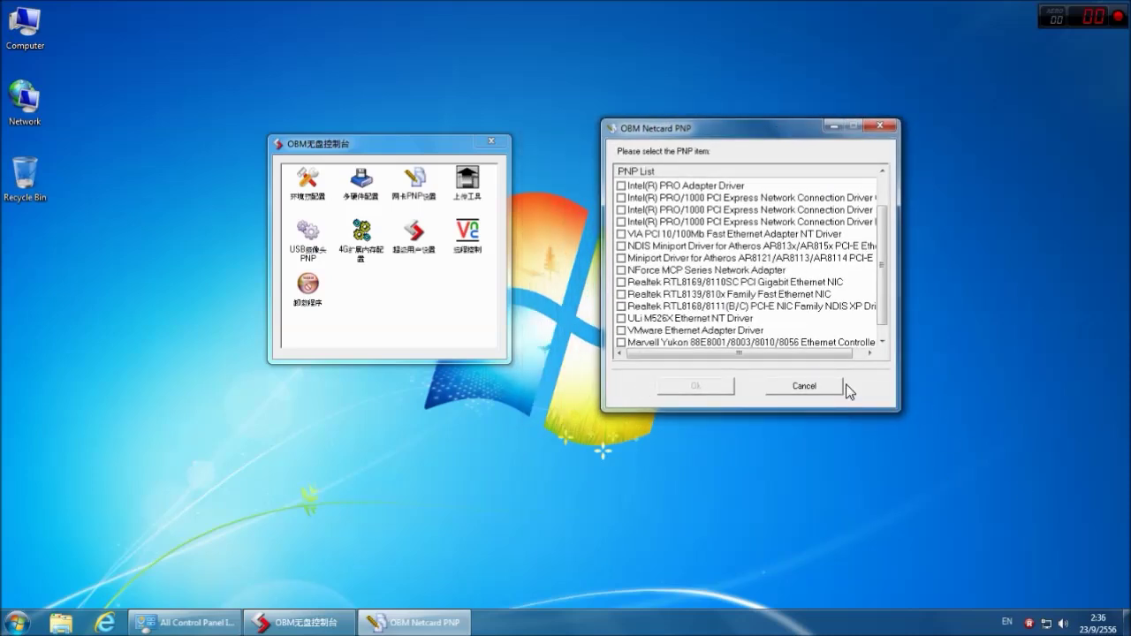
click(838, 387)
Step: Open the 上传工具 uploader to view its source, target and upload options, and close it
click(458, 184)
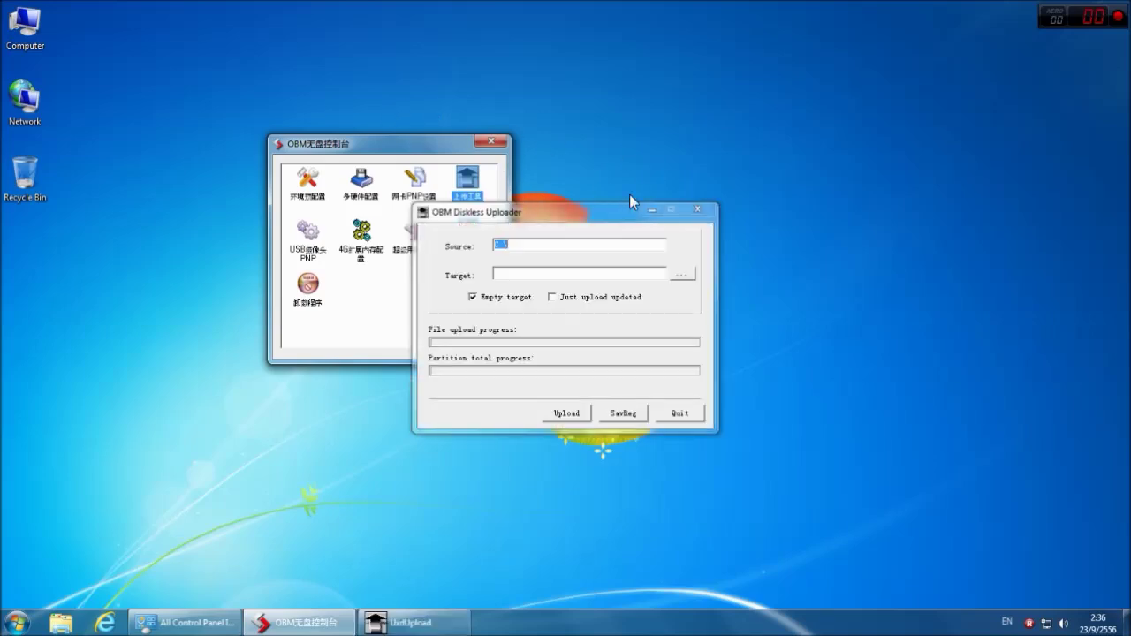
drag(539, 214, 661, 144)
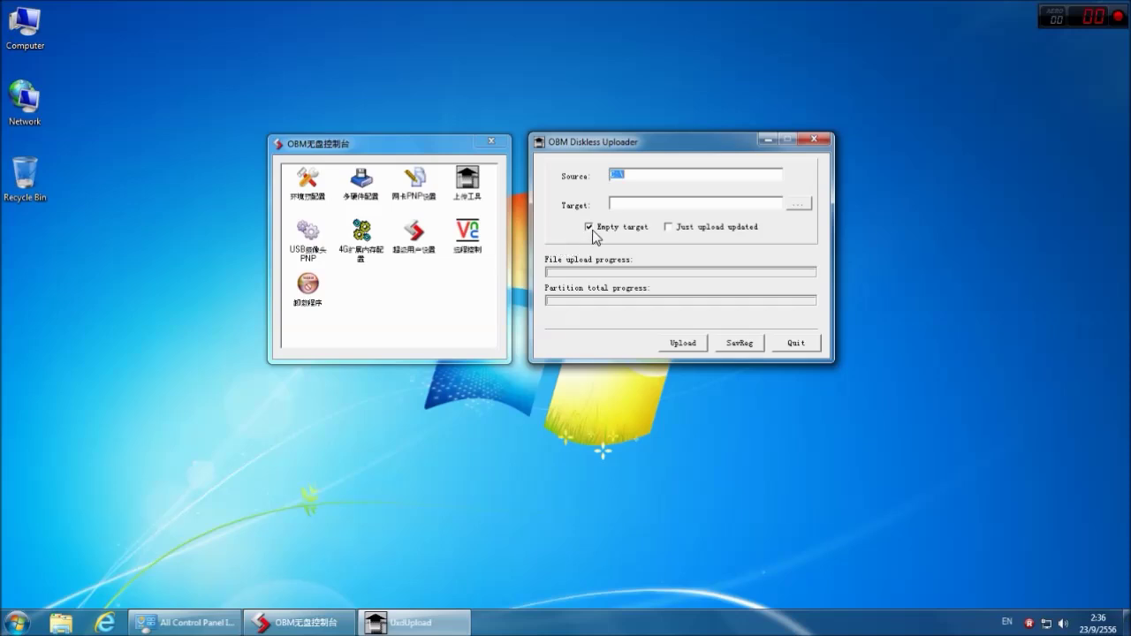
click(814, 139)
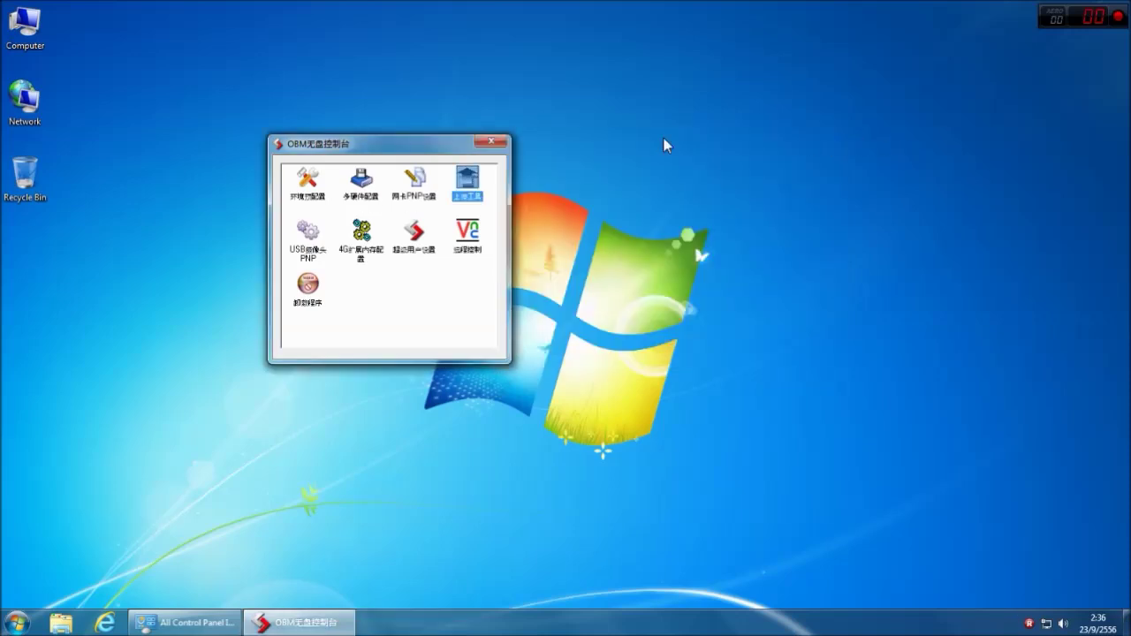
Step: Run the USB摄像头PNP tool and dismiss its message, and open the 4G扩展内存配置 tool to view its memory option
double_click(309, 247)
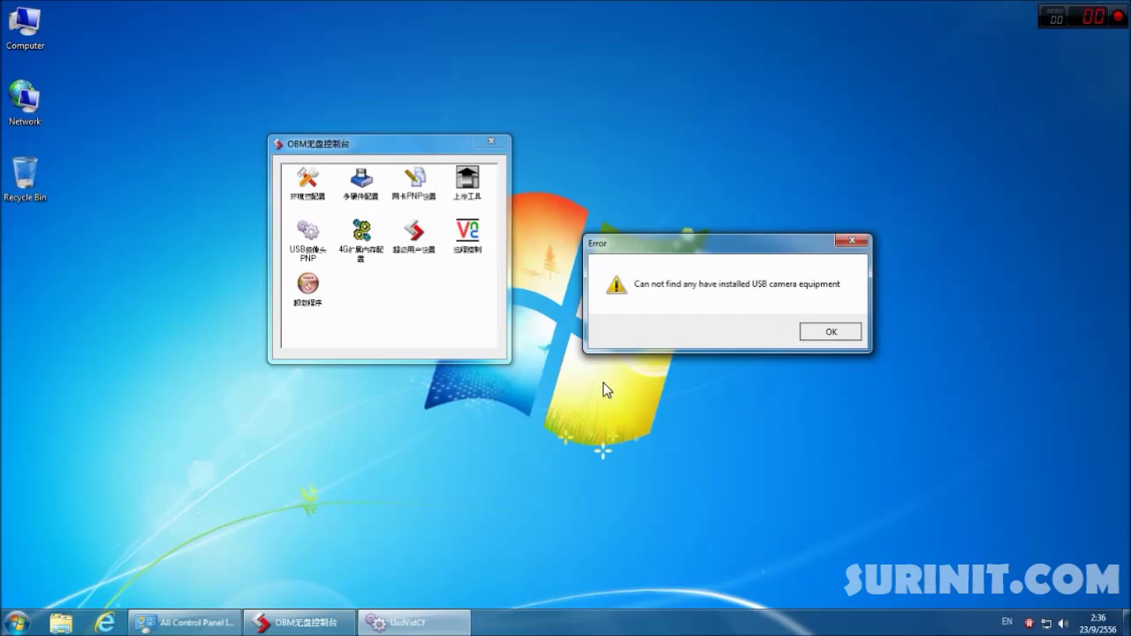
key(Return)
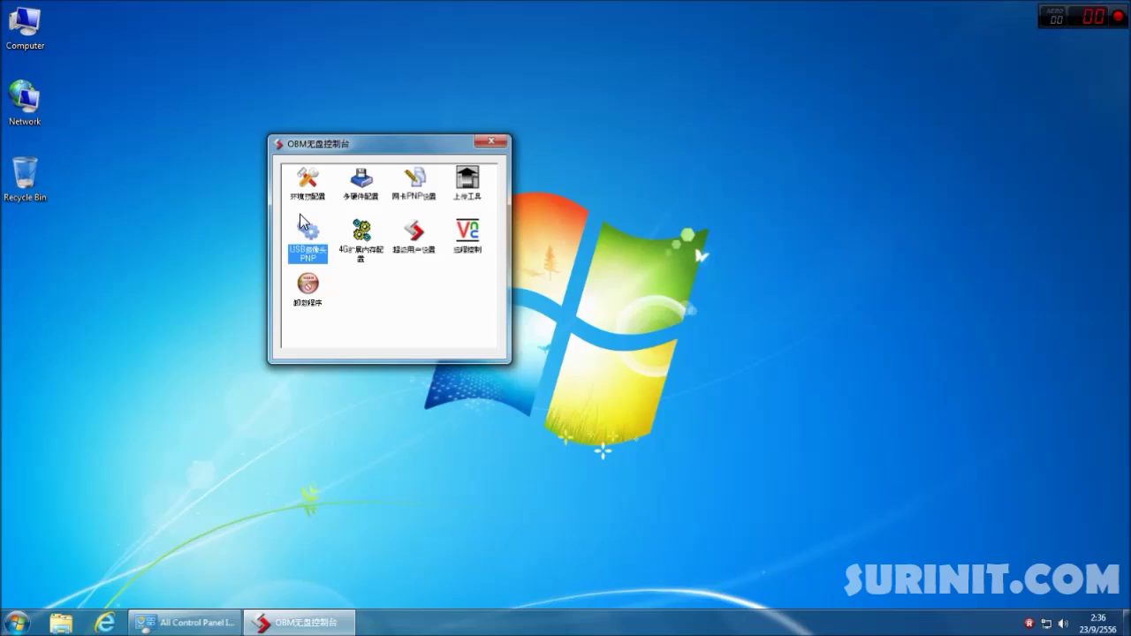
double_click(363, 241)
drag(436, 218, 649, 161)
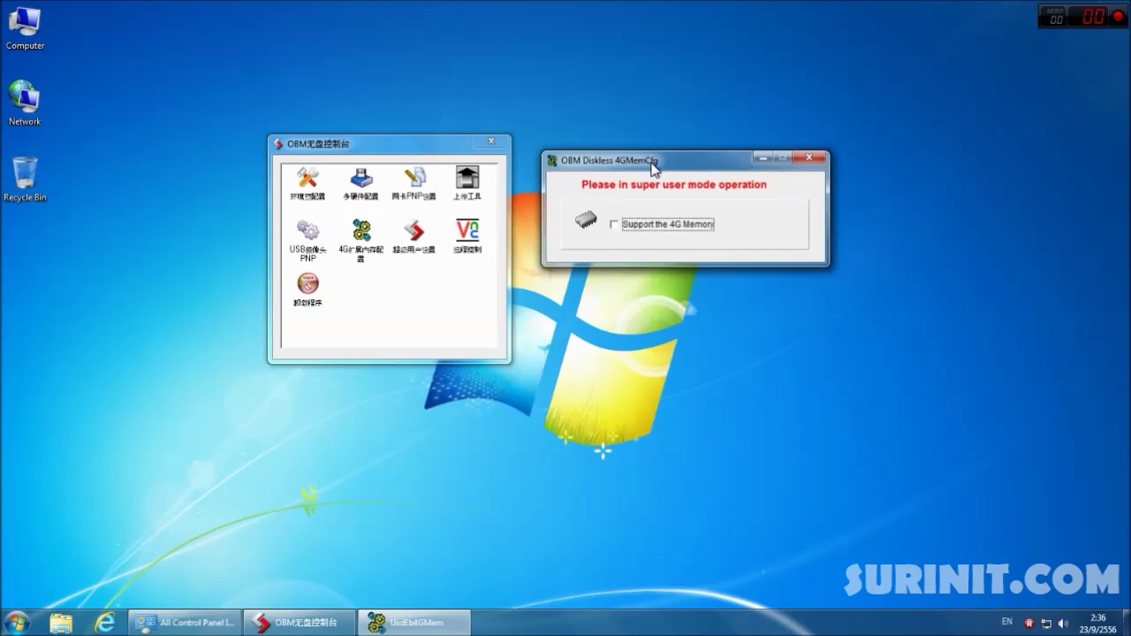
click(352, 254)
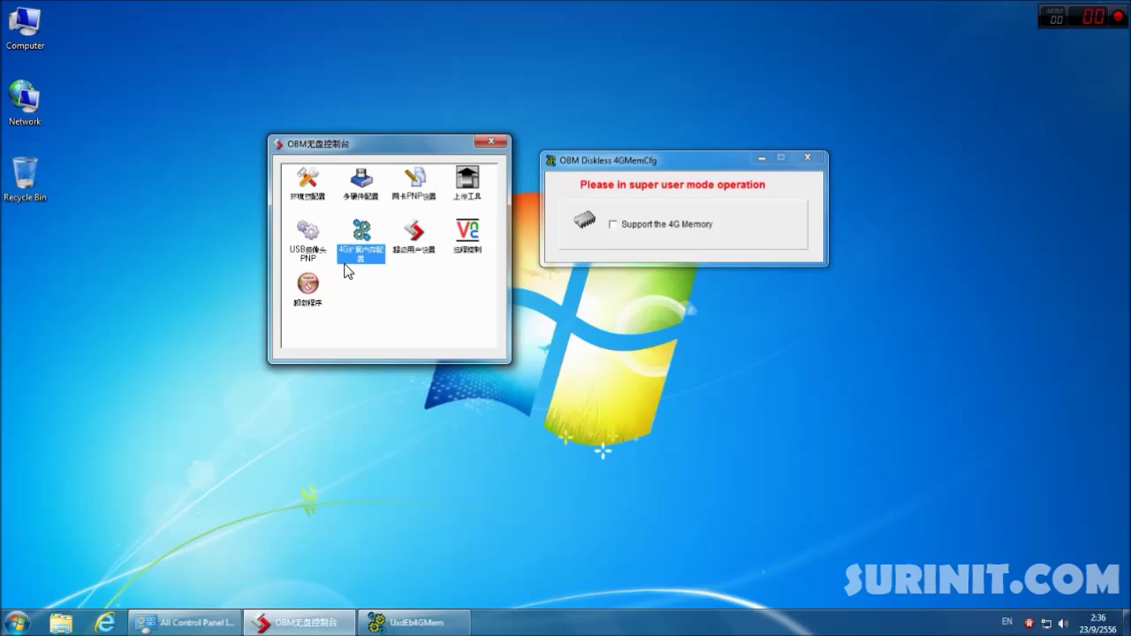
Step: Check the installed memory in the computer's System properties, and close the System and 4GMemCfg windows
right_click(12, 18)
click(53, 150)
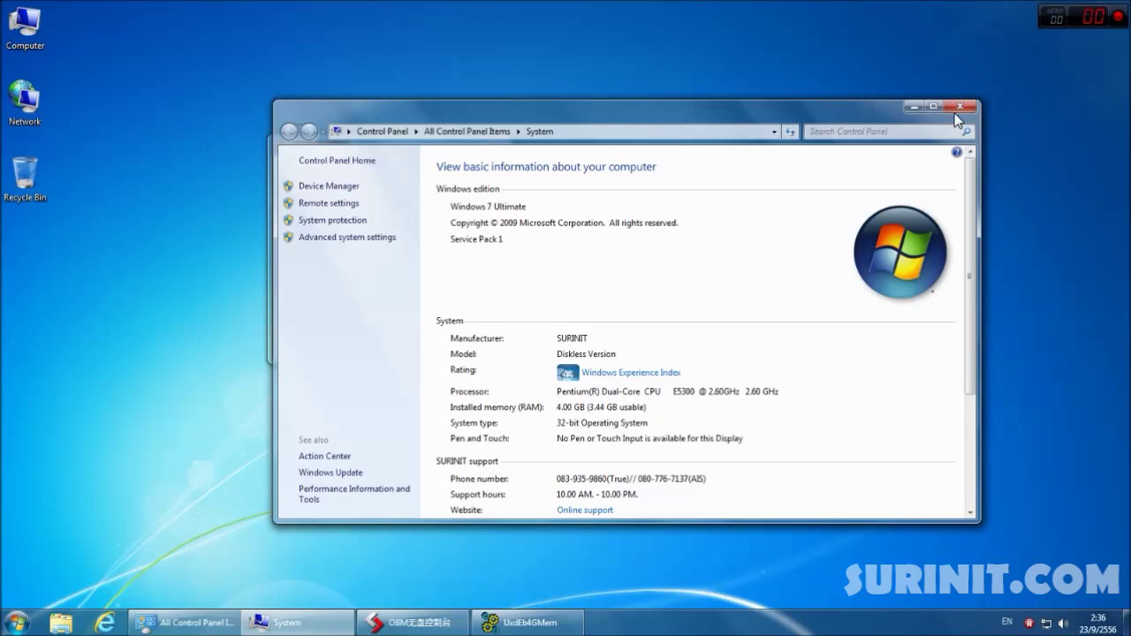
click(960, 107)
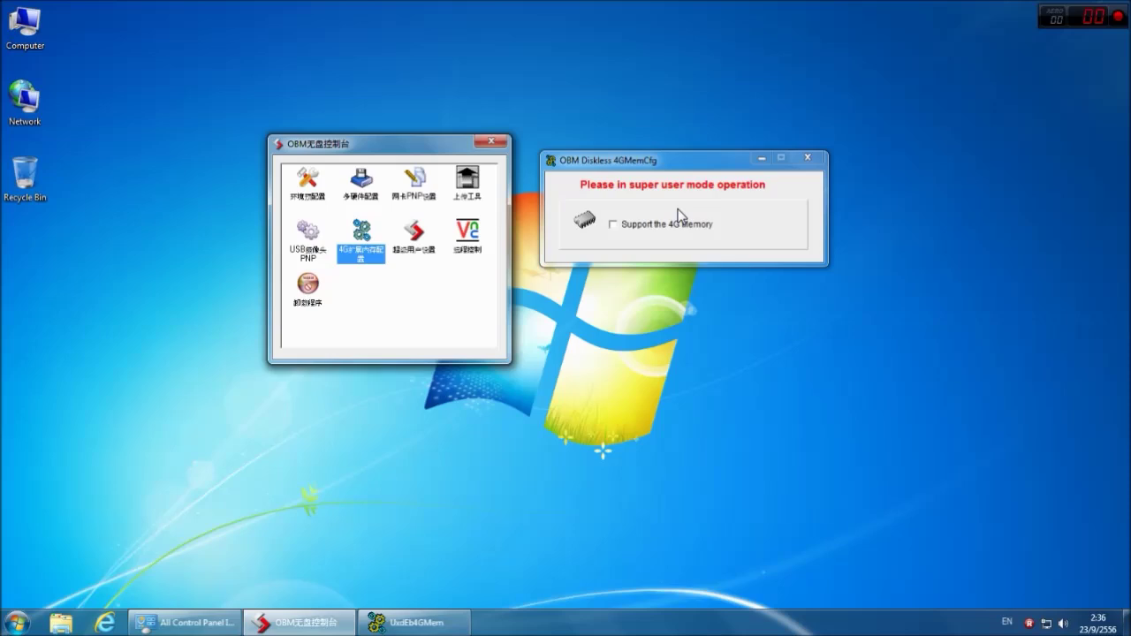
click(810, 158)
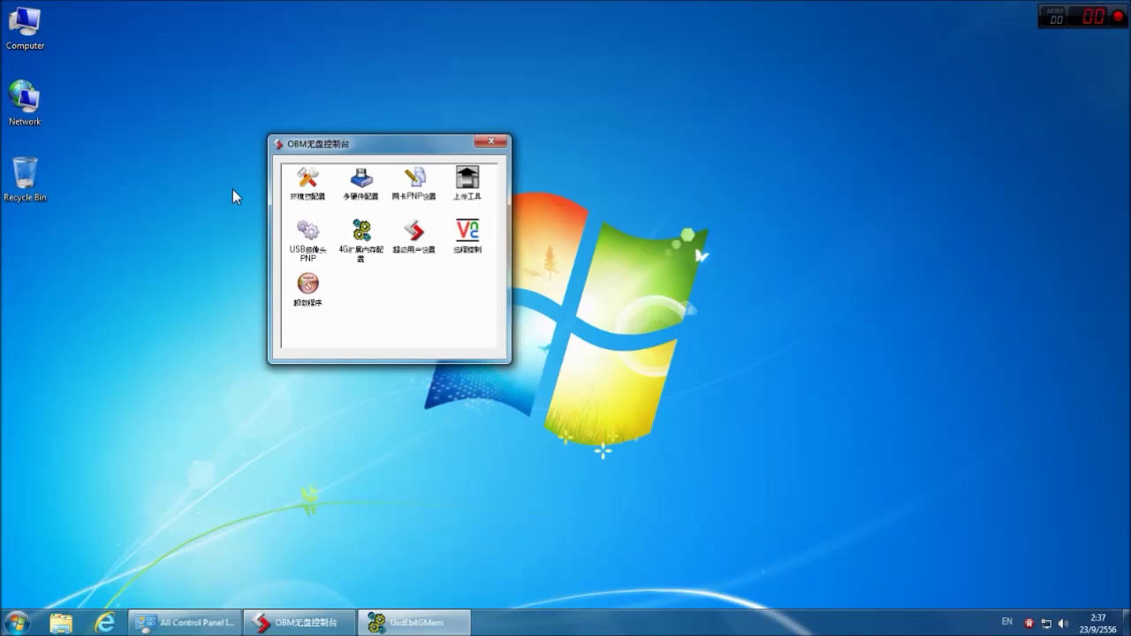
click(361, 234)
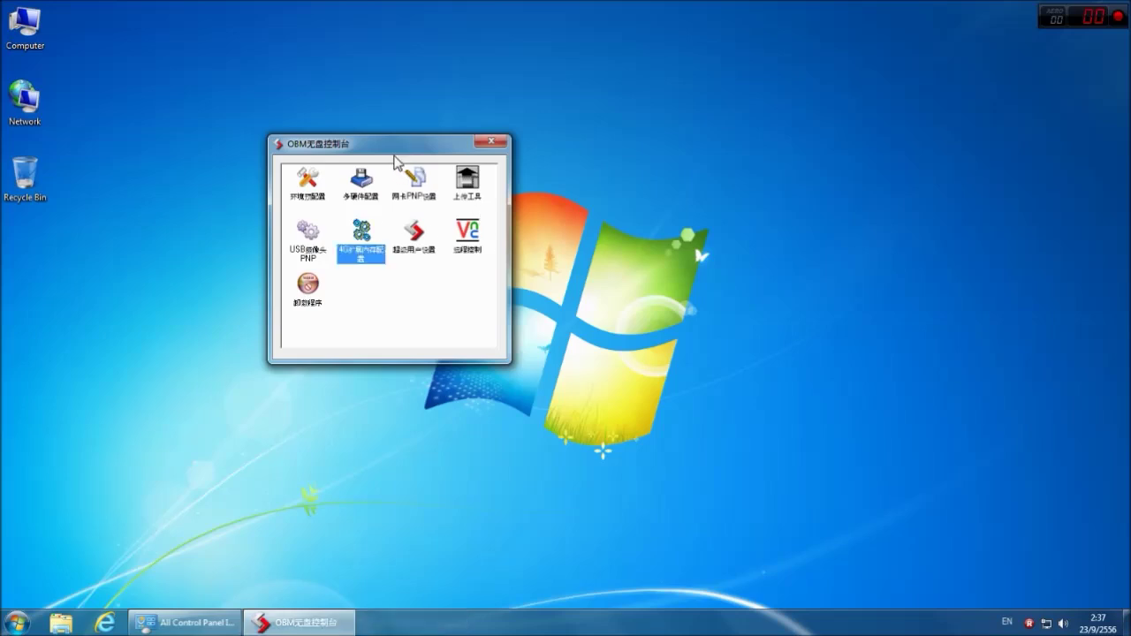
Step: Open the 上传工具 uploader, turn off Empty target, and choose E:\ as the upload target for source C:\
drag(398, 151, 358, 157)
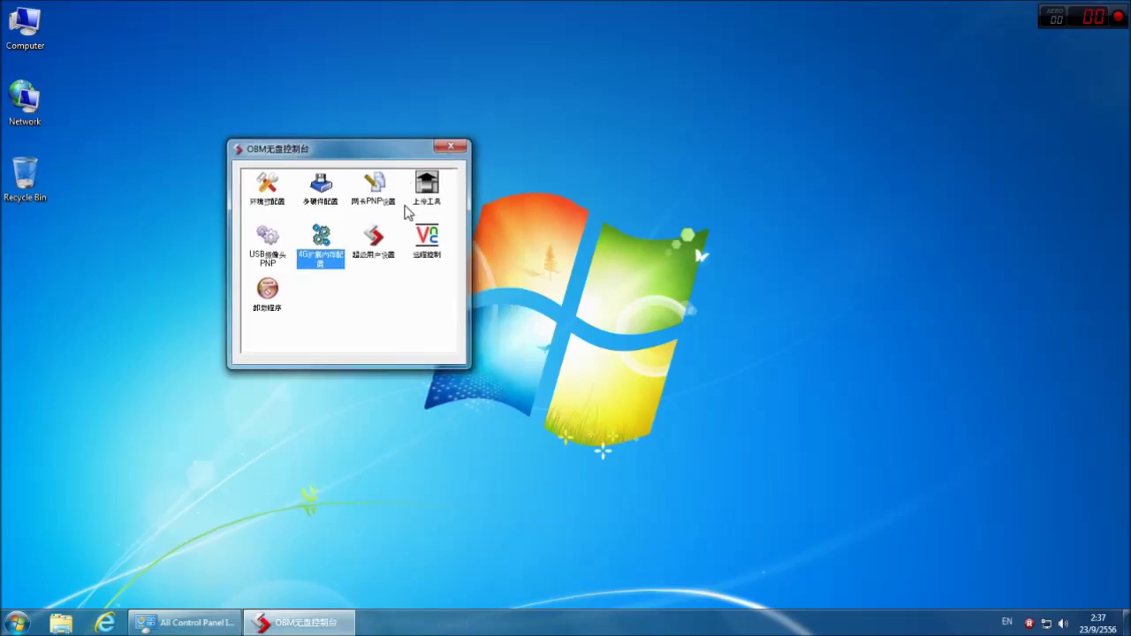
double_click(427, 189)
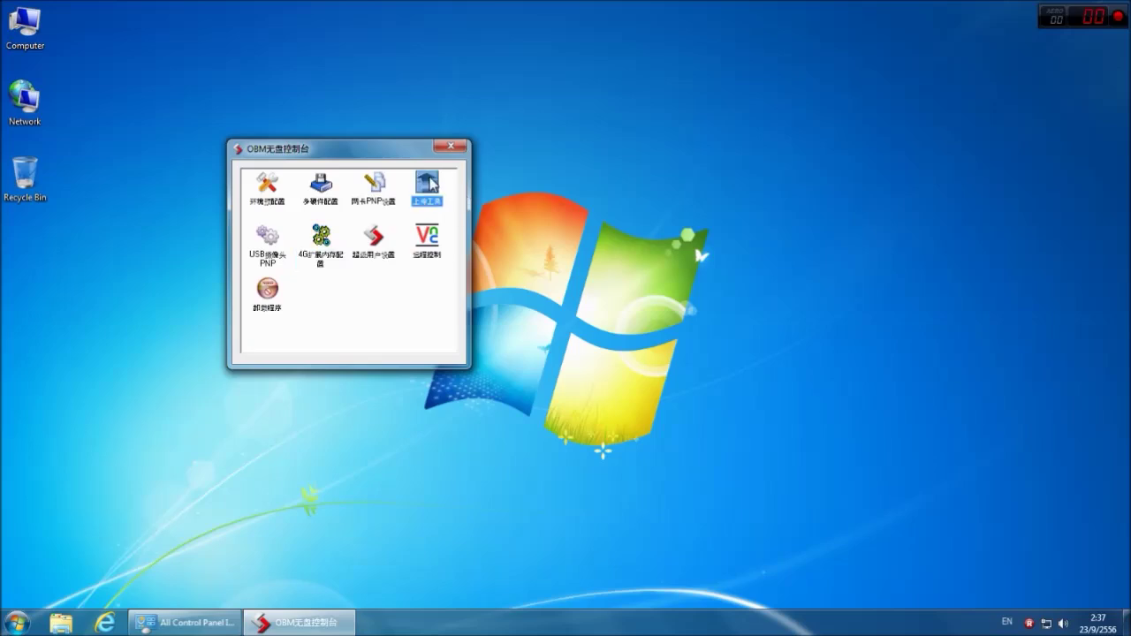
drag(586, 226, 706, 162)
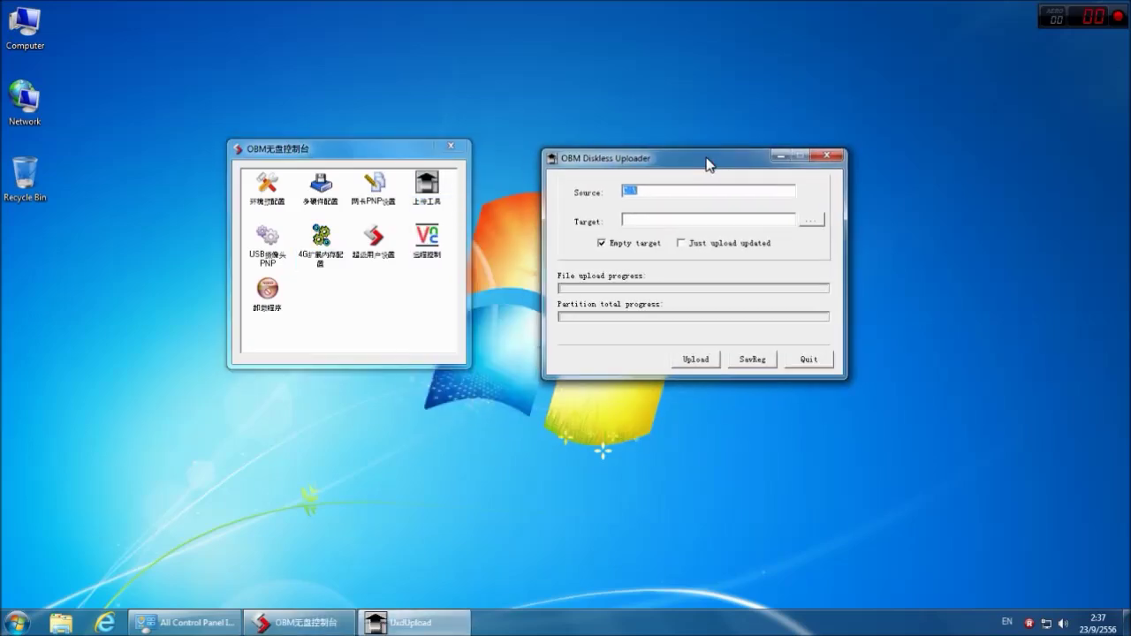
click(607, 243)
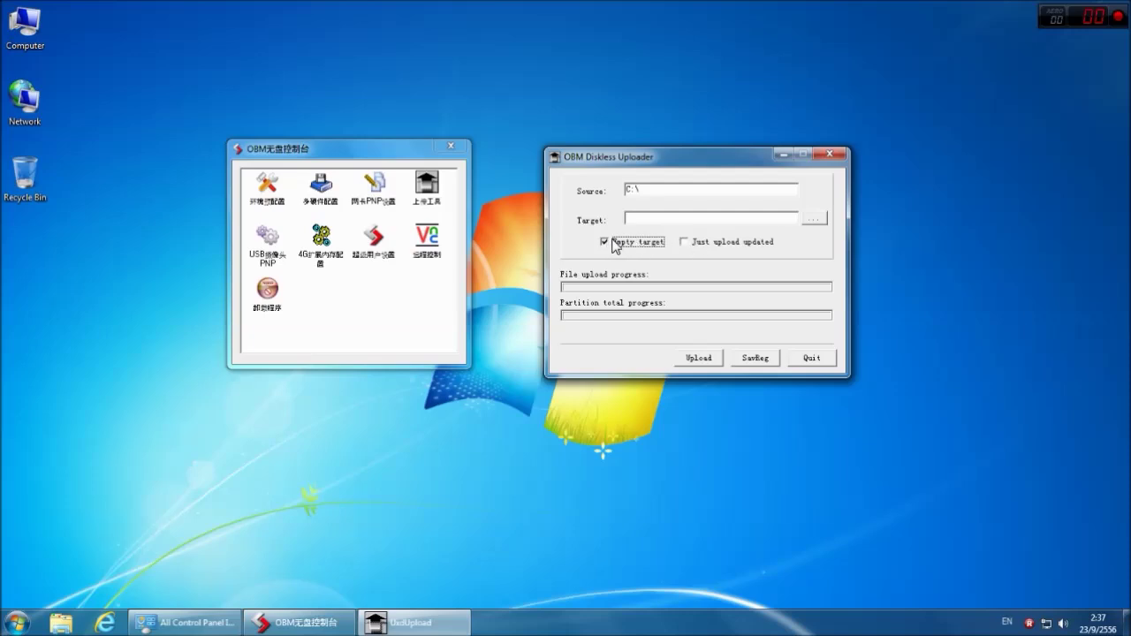
click(606, 243)
click(813, 218)
drag(550, 257, 915, 163)
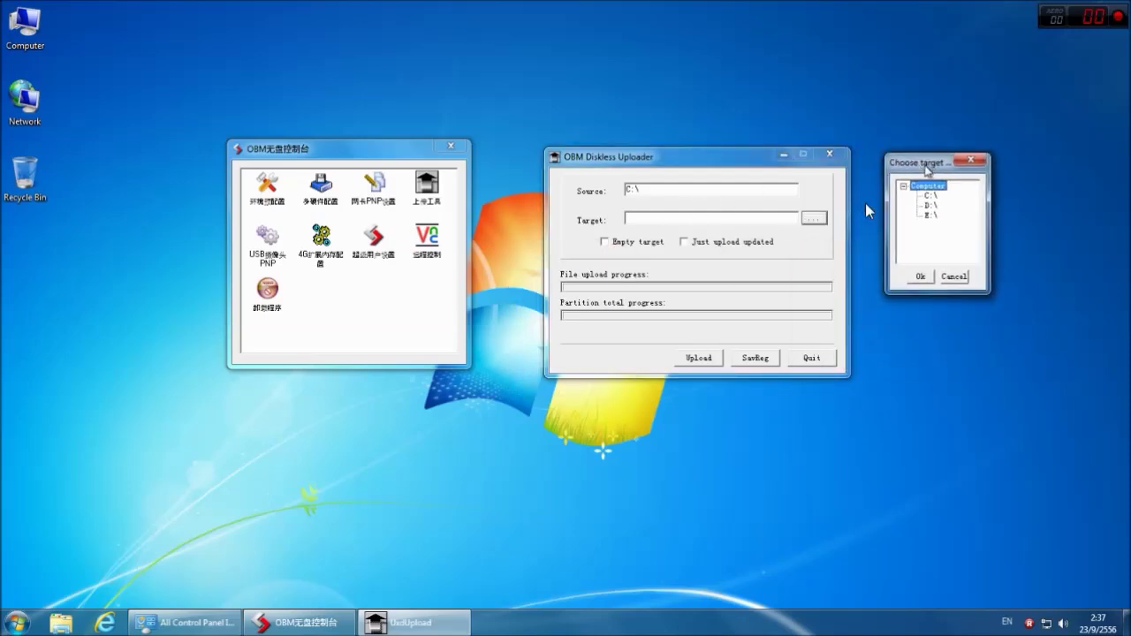
click(930, 212)
click(918, 275)
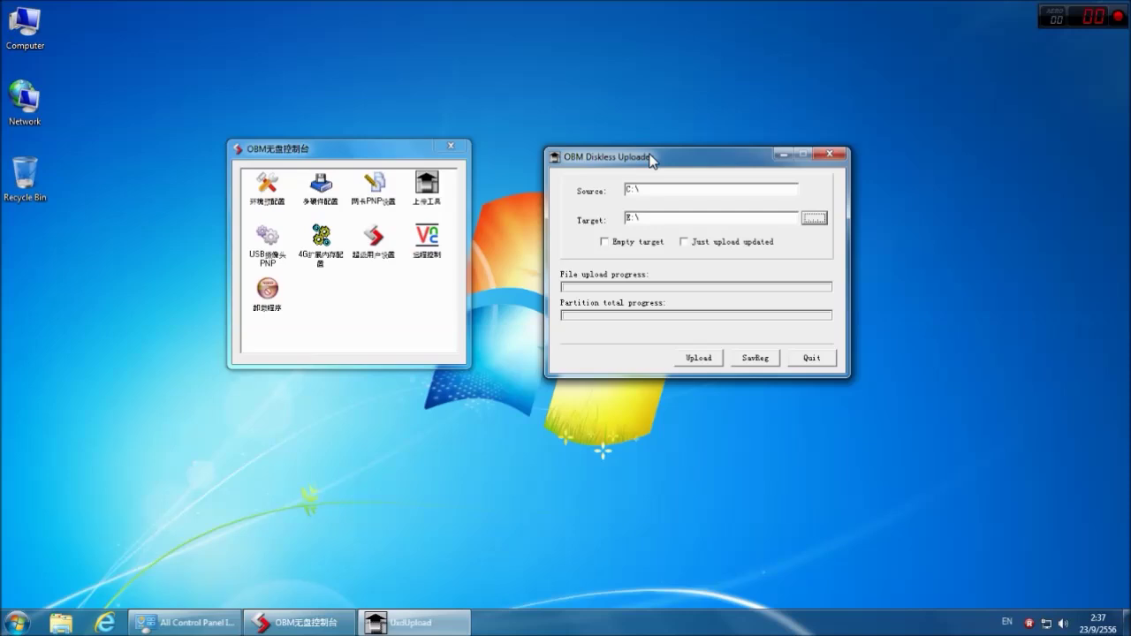
drag(649, 151, 617, 146)
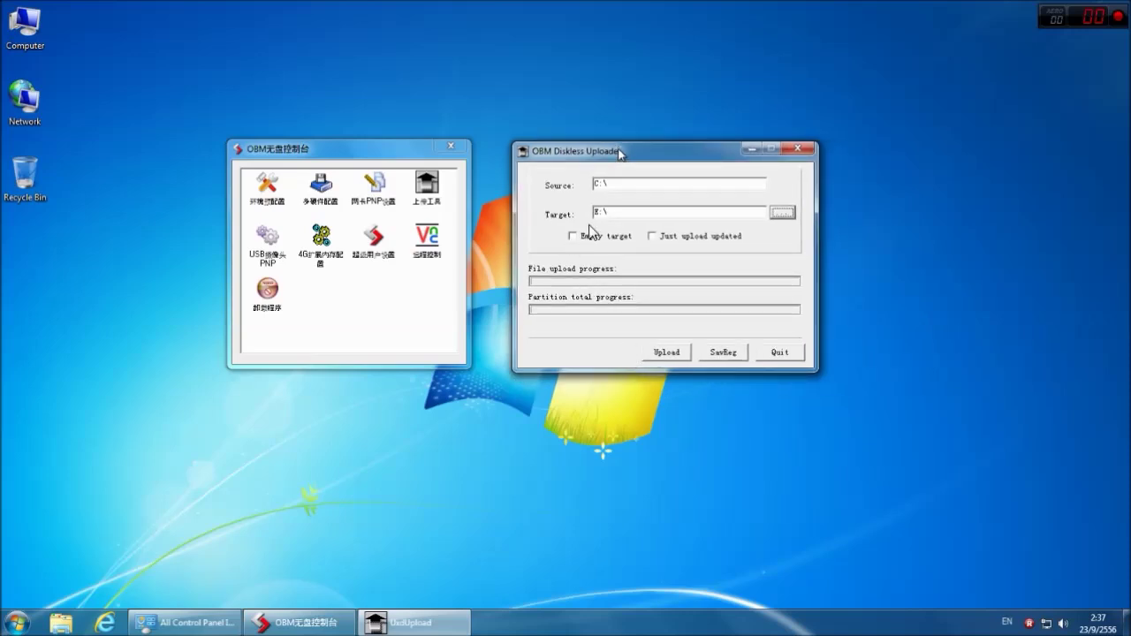
Step: Upload C:\ to E:\, confirm the upload, and dismiss the completion message when it ends
click(668, 355)
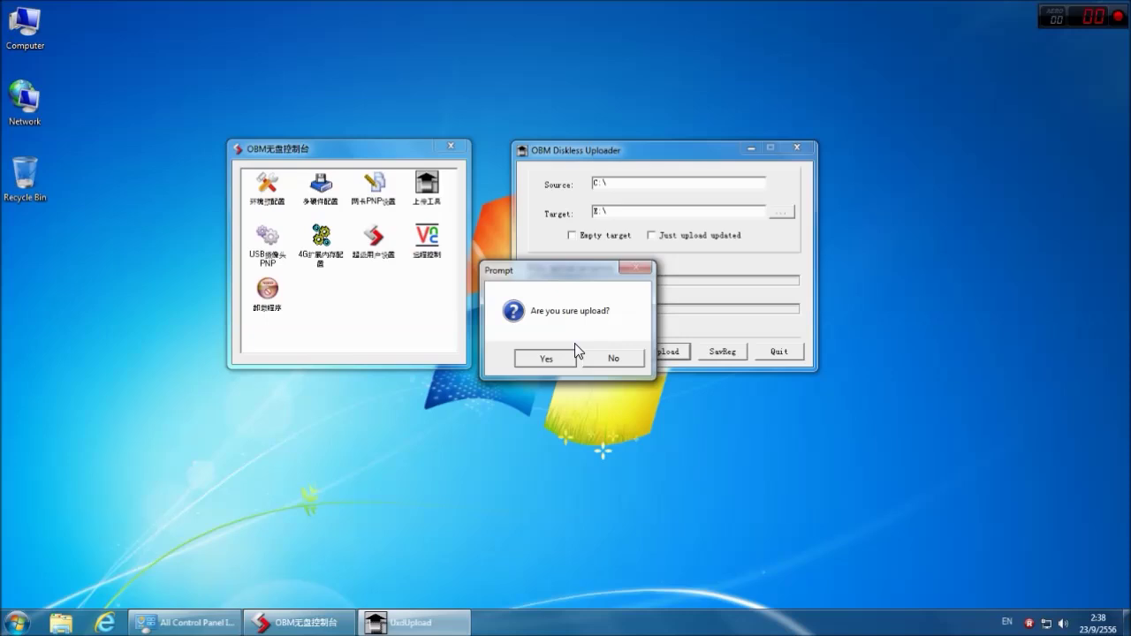
click(574, 345)
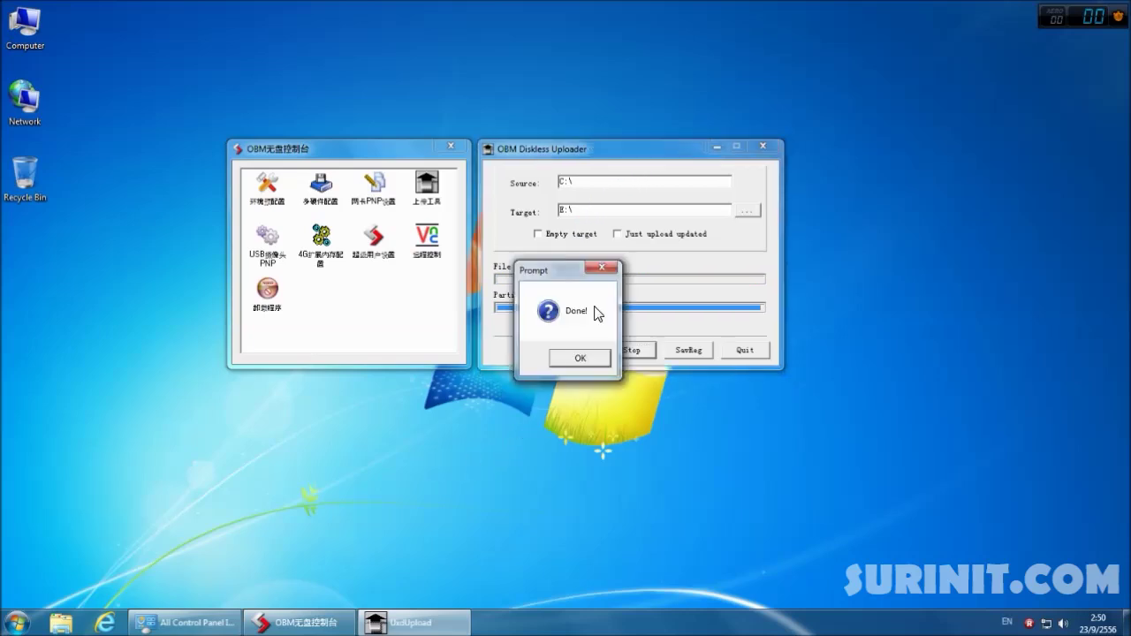
drag(543, 271, 591, 210)
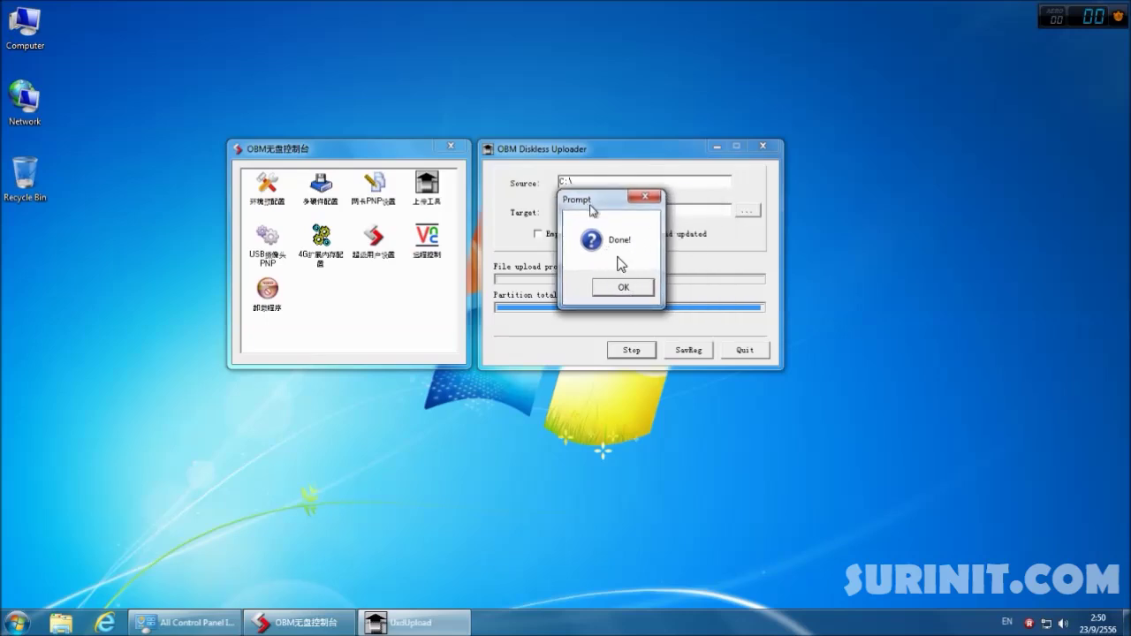
click(624, 288)
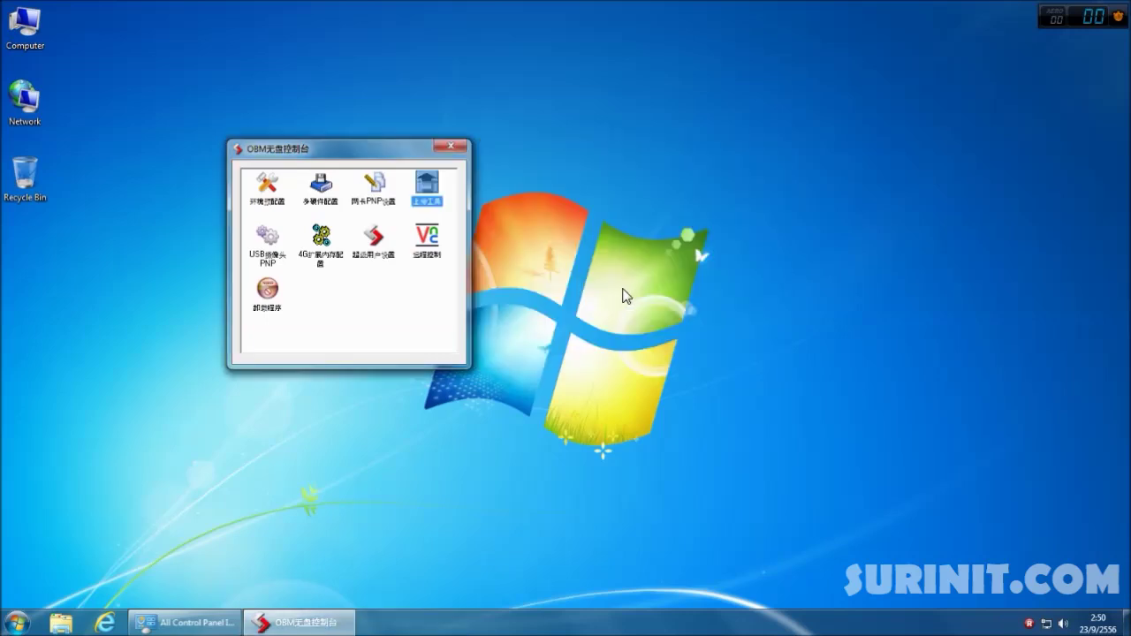
Step: Close the OBM无盘控制台 and Control Panel windows and refresh the desktop several times
click(451, 147)
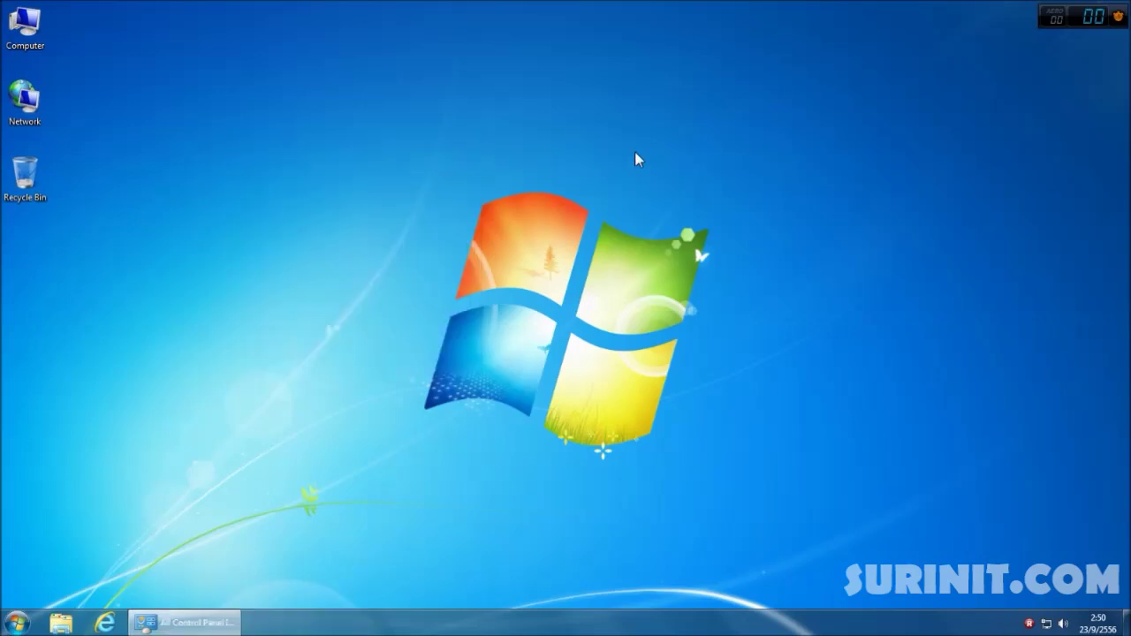
click(180, 623)
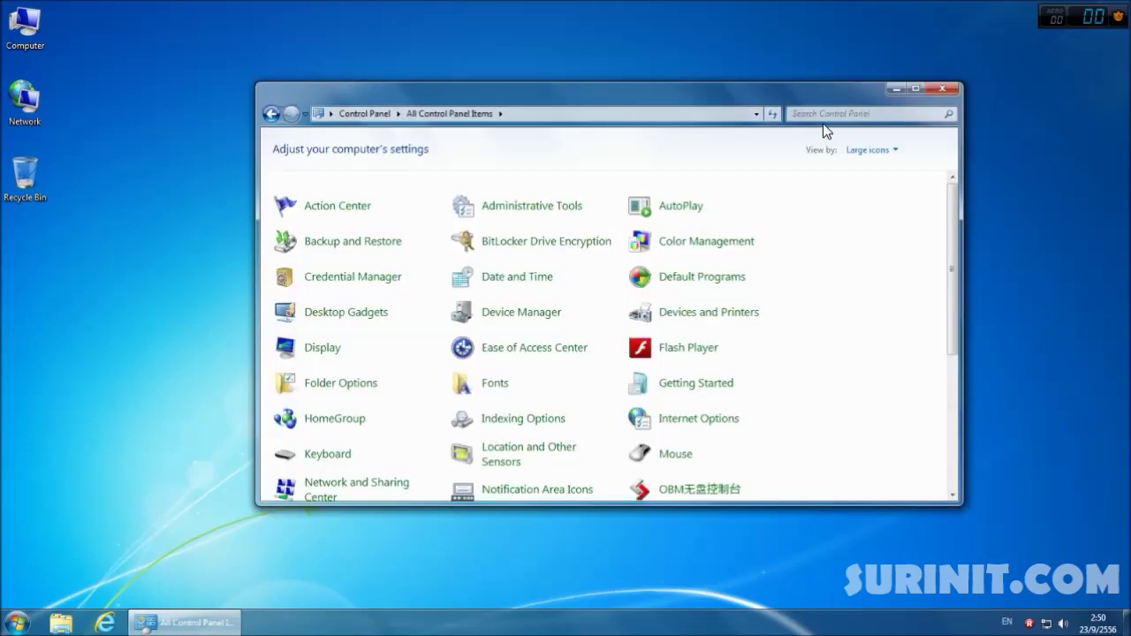
click(944, 91)
right_click(509, 162)
click(536, 207)
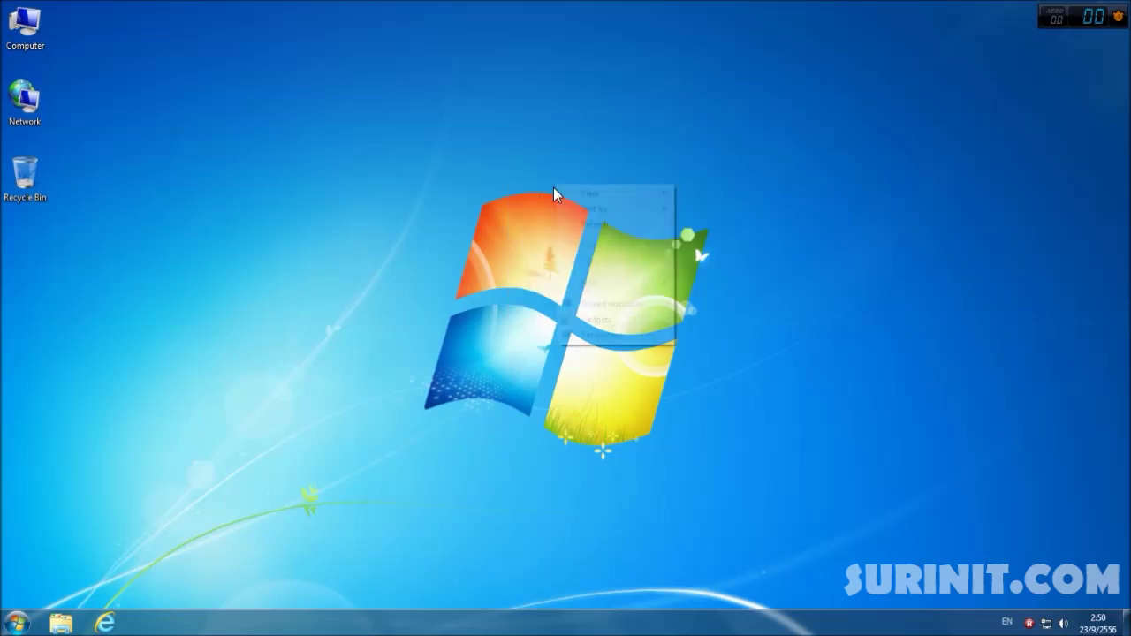
right_click(555, 186)
click(595, 227)
right_click(291, 186)
click(348, 226)
right_click(291, 185)
click(335, 227)
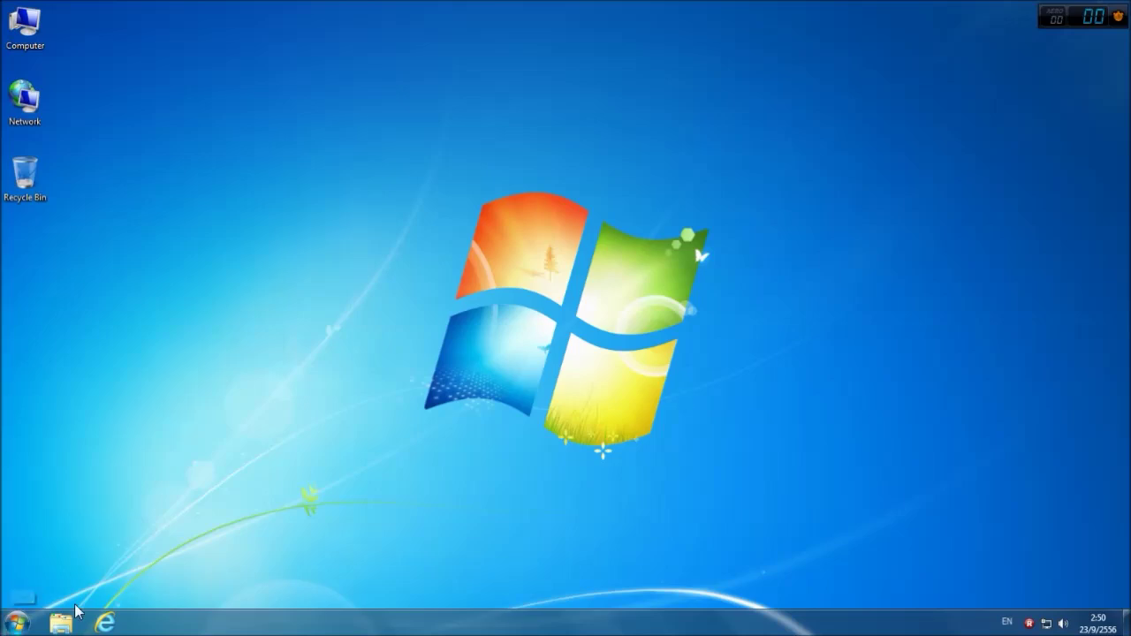
click(18, 621)
click(549, 423)
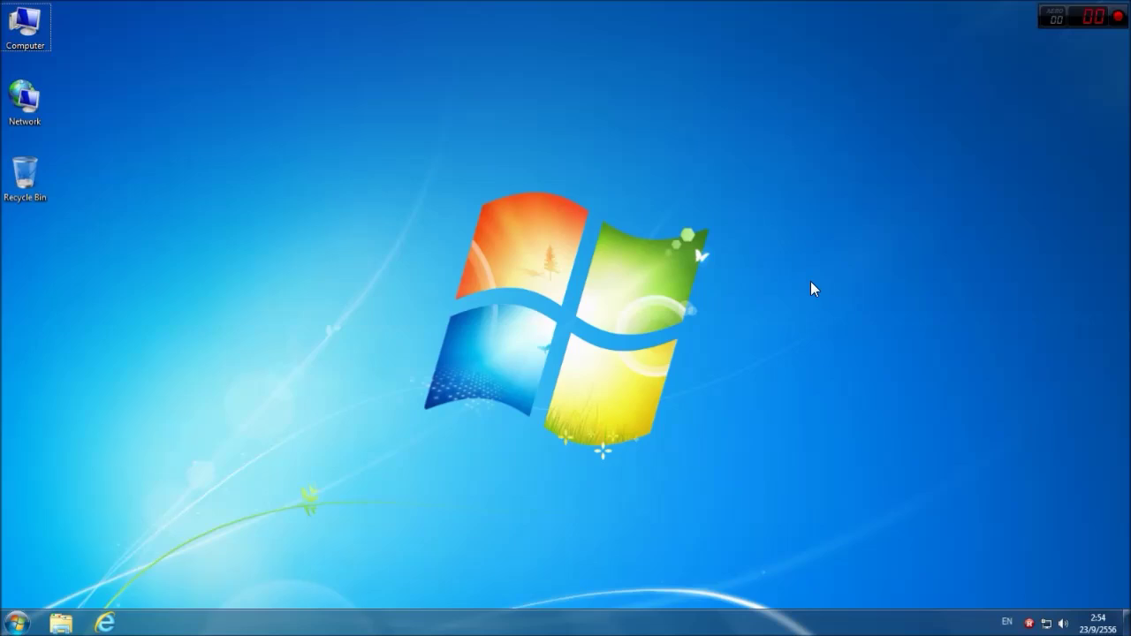
Step: Open Computer Management and examine the disk drives and storage controllers in Device Manager
right_click(3, 44)
right_click(24, 28)
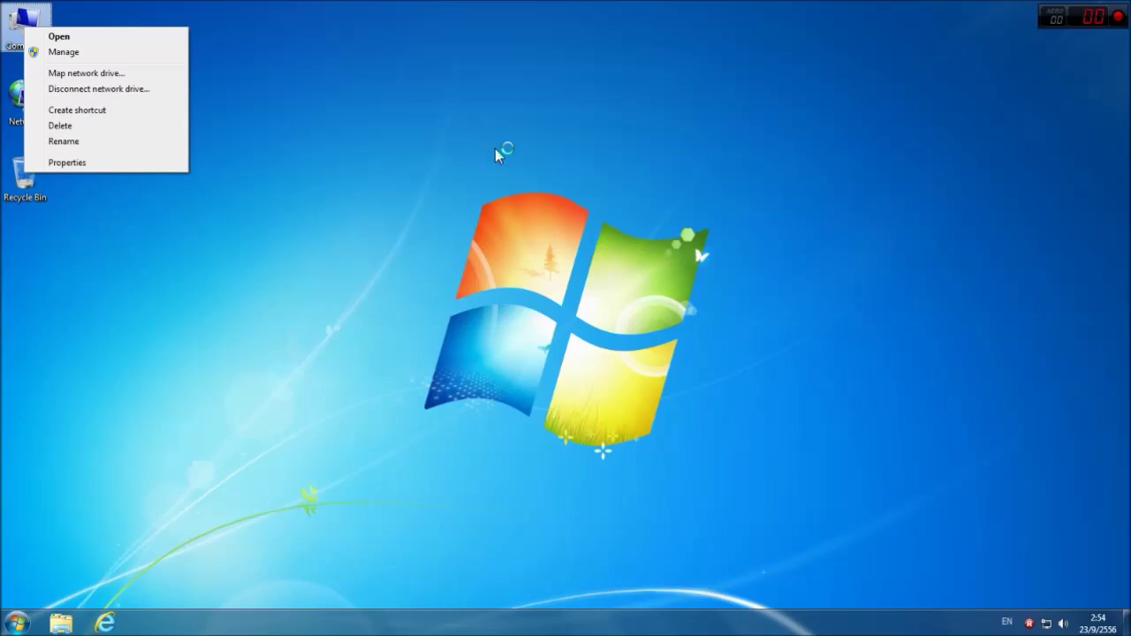
click(435, 232)
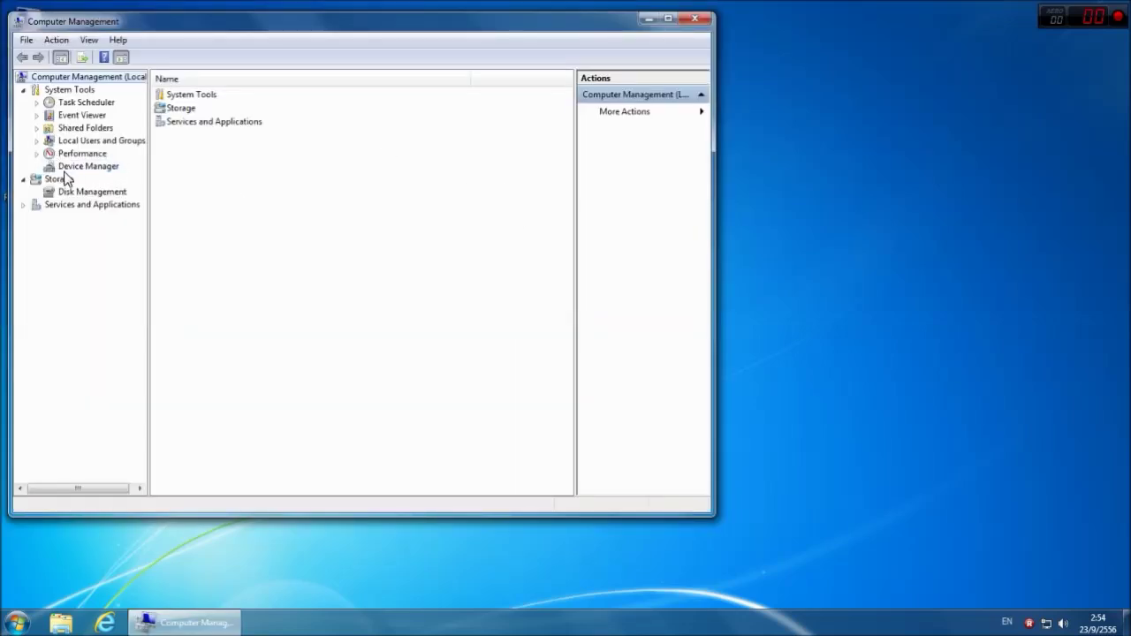
click(120, 169)
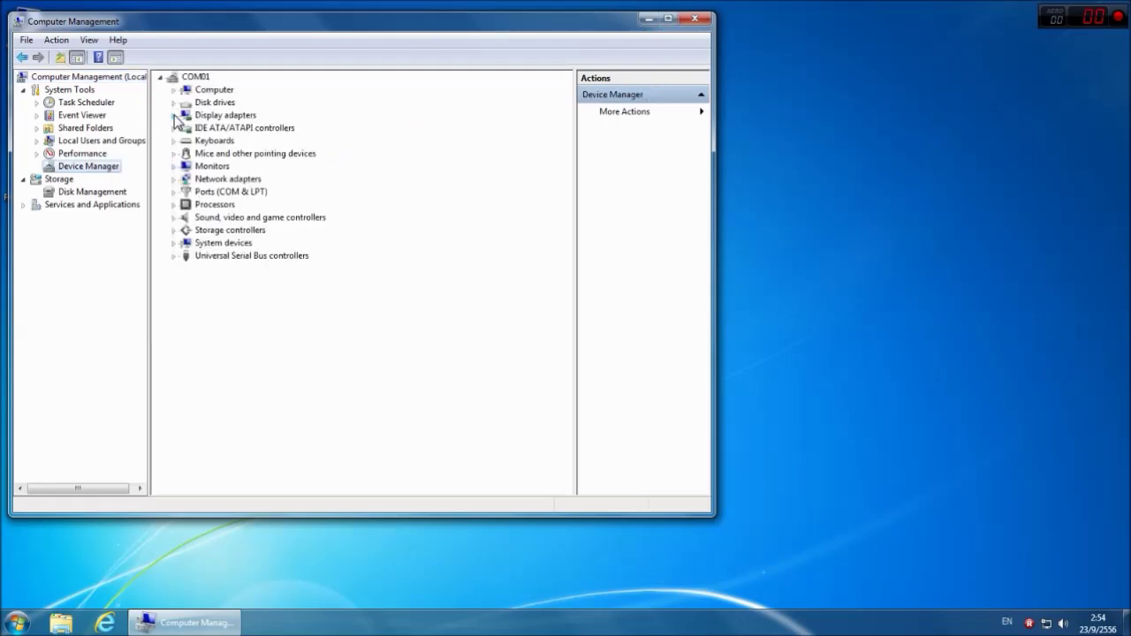
click(174, 103)
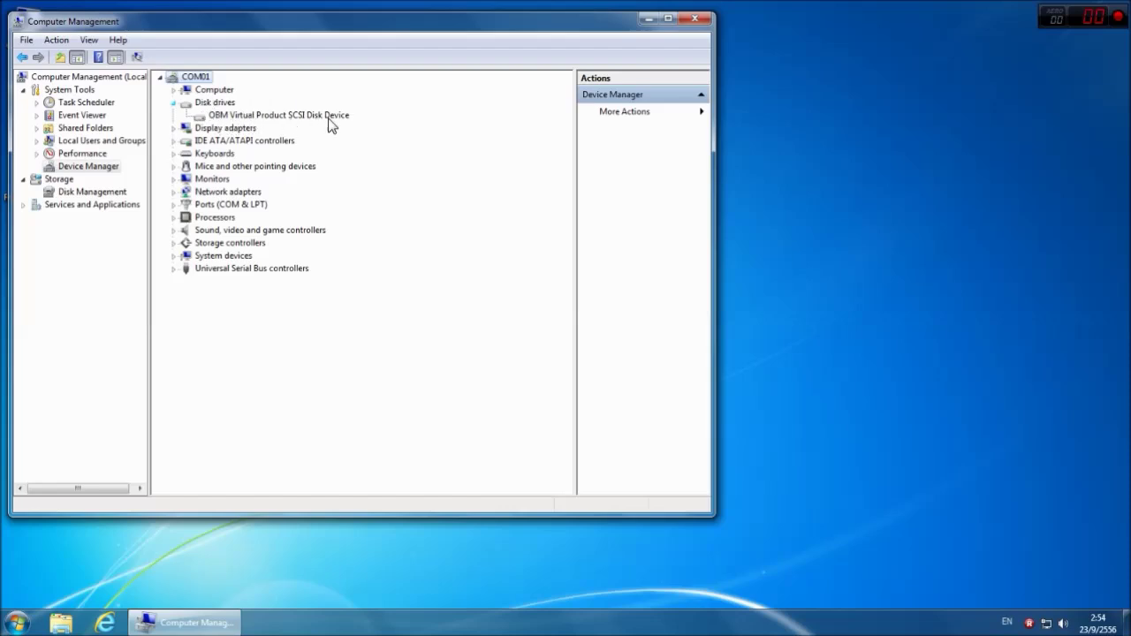
click(174, 141)
click(174, 141)
click(174, 243)
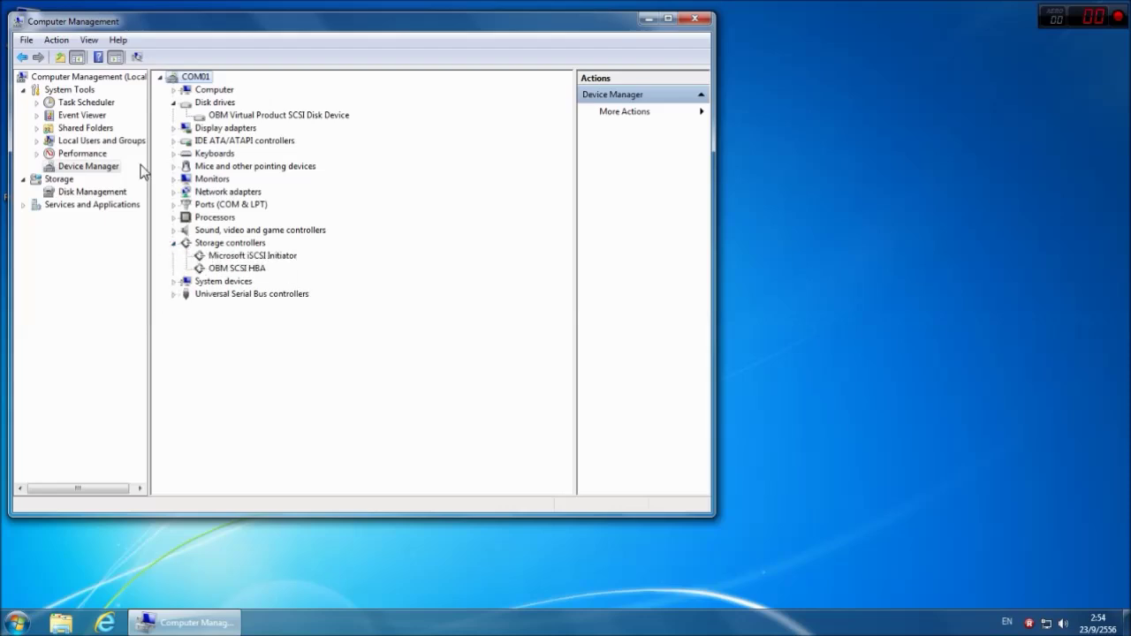
Step: Check Disk 0 in Disk Management, expand Services and Applications, and close Computer Management
click(49, 192)
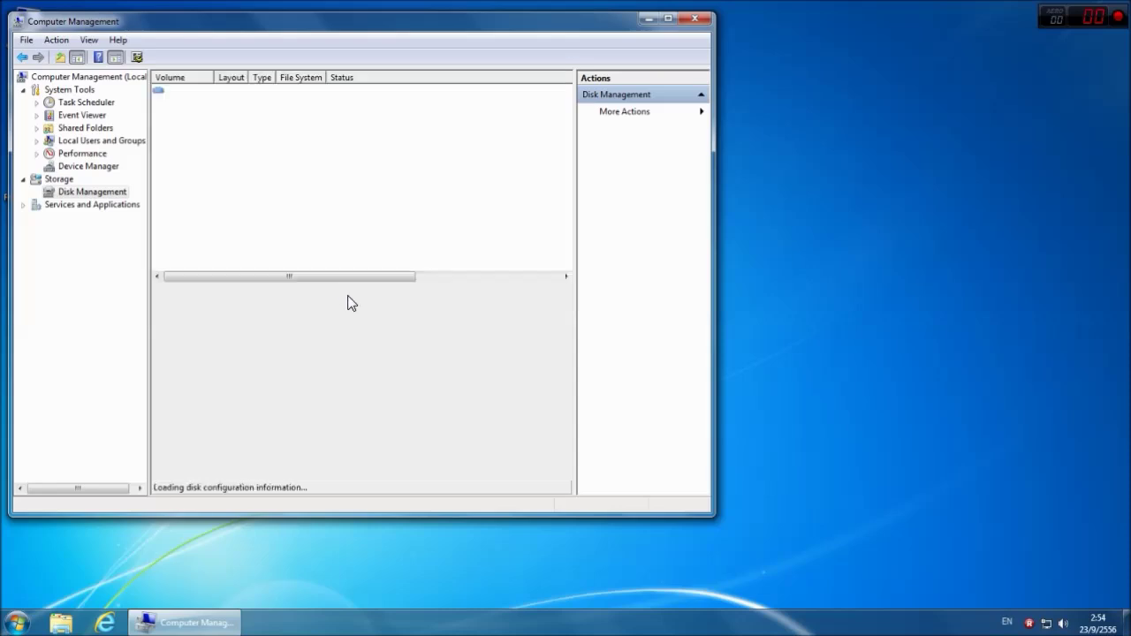
click(192, 328)
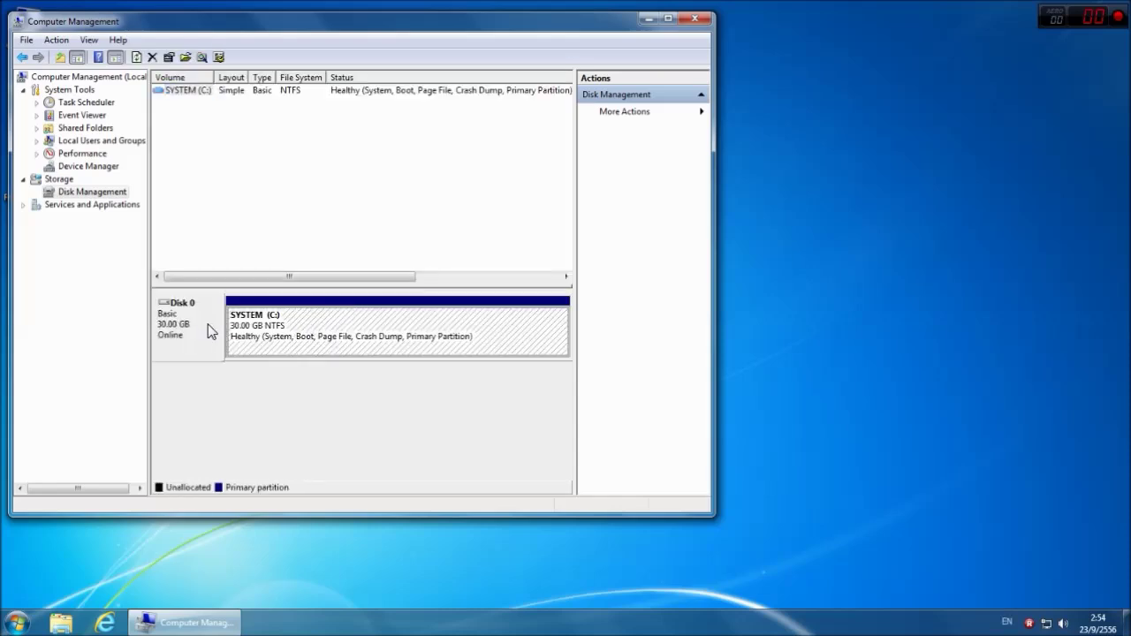
click(23, 204)
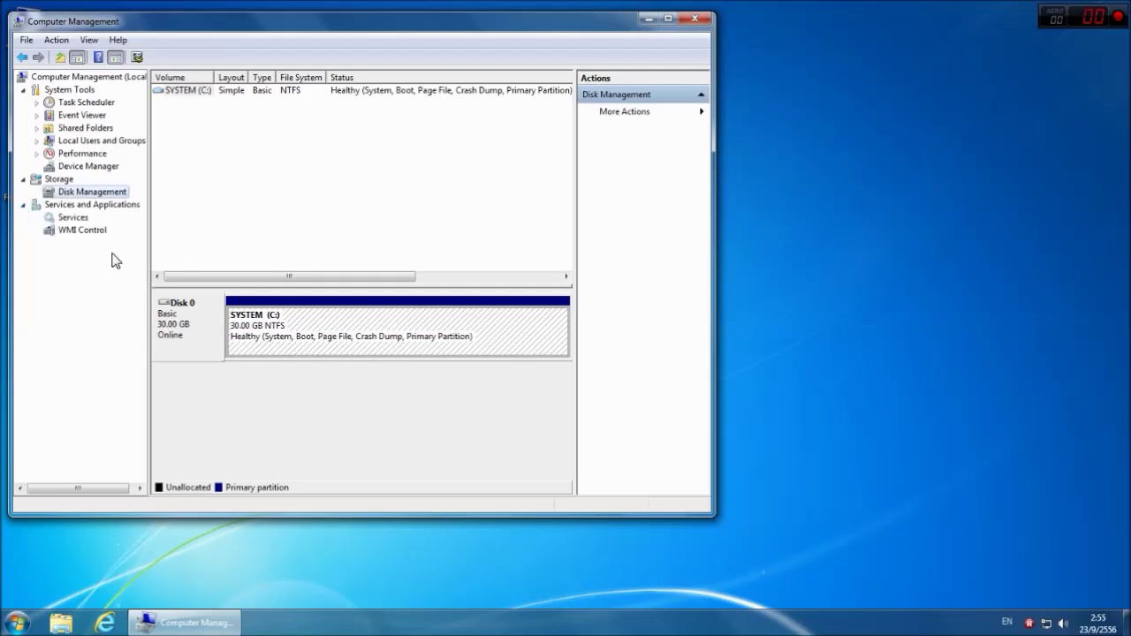
click(695, 18)
Step: Open the SYSTEM (C:) drive from Computer to view its folders, and close the window
right_click(16, 25)
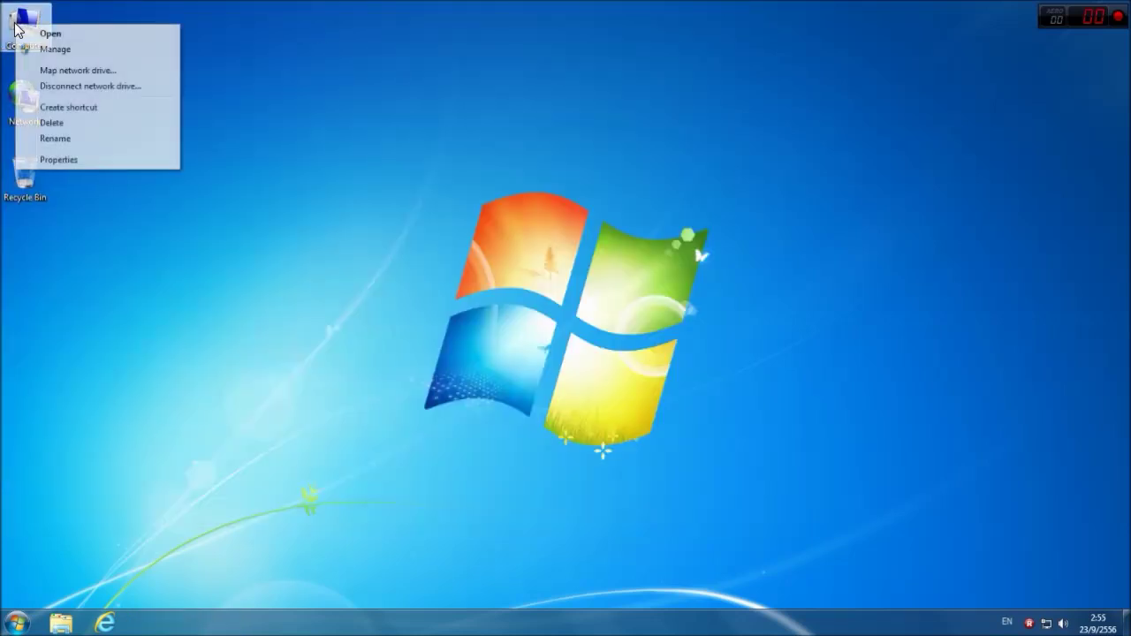
click(27, 34)
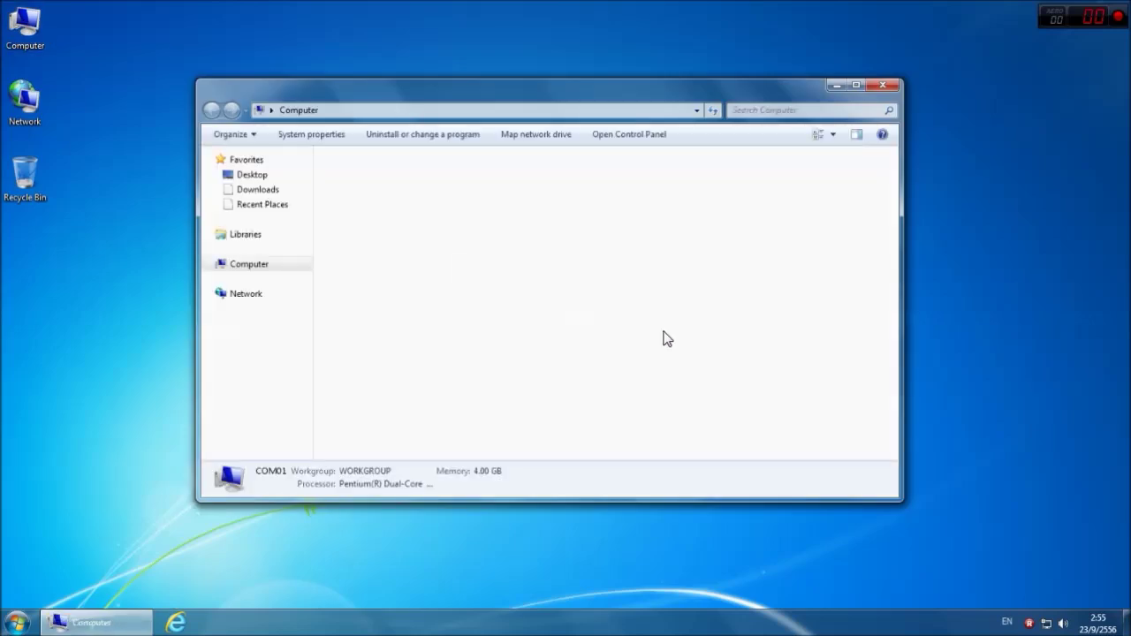
double_click(458, 184)
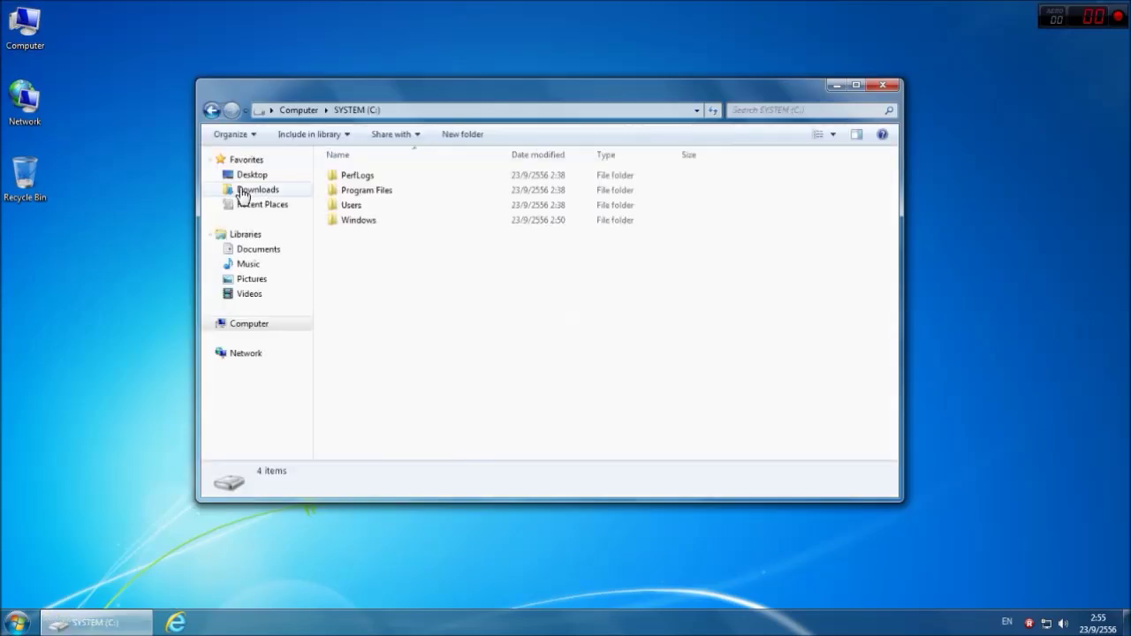
click(836, 85)
Step: Review the Windows edition, memory, computer name and activation details in the System properties window, and close it
right_click(25, 26)
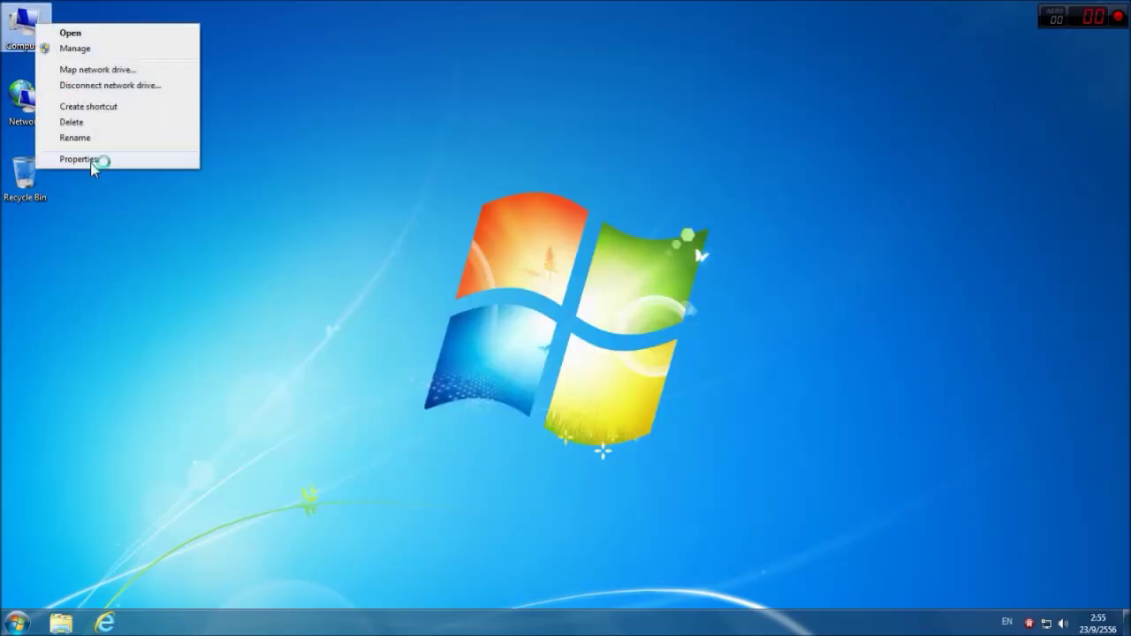
click(91, 161)
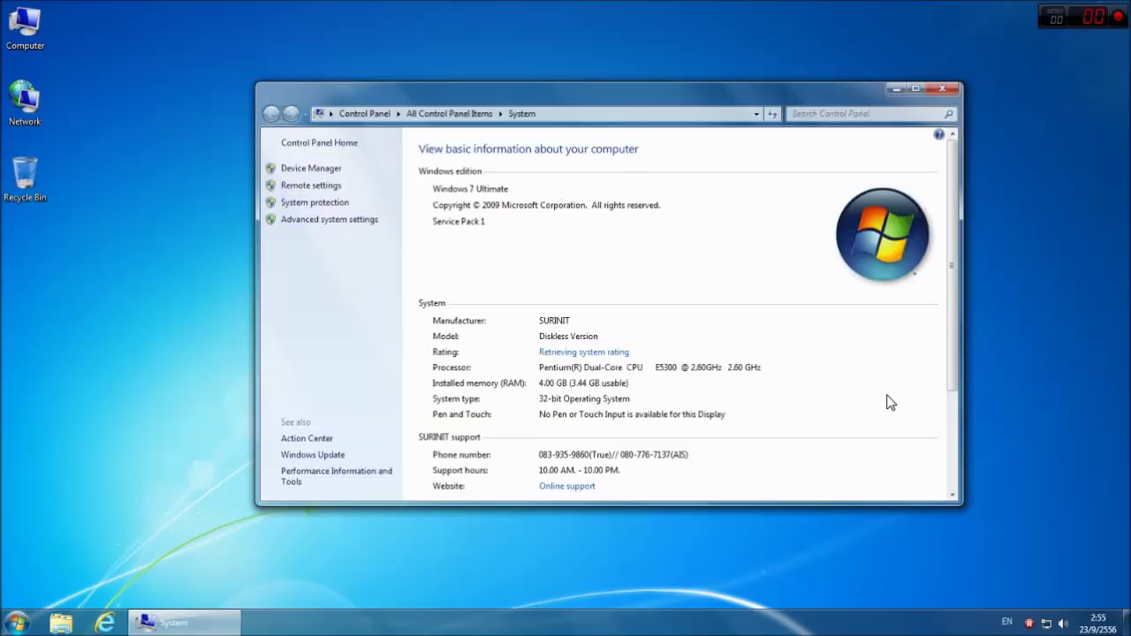
scroll(889, 396, down, 3)
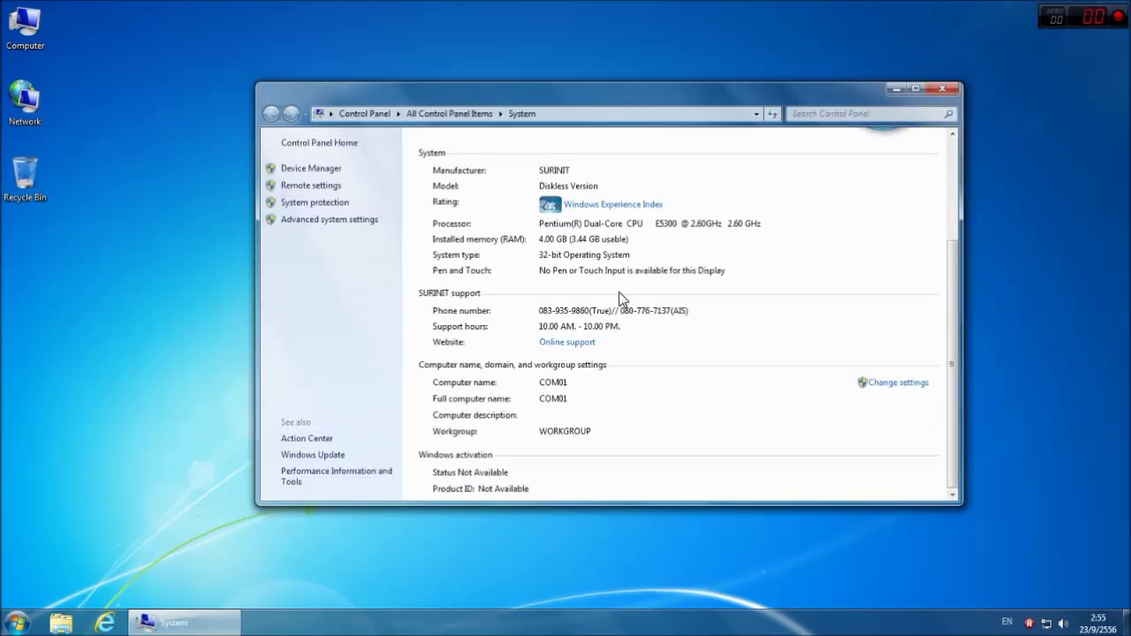
scroll(610, 301, up, 1)
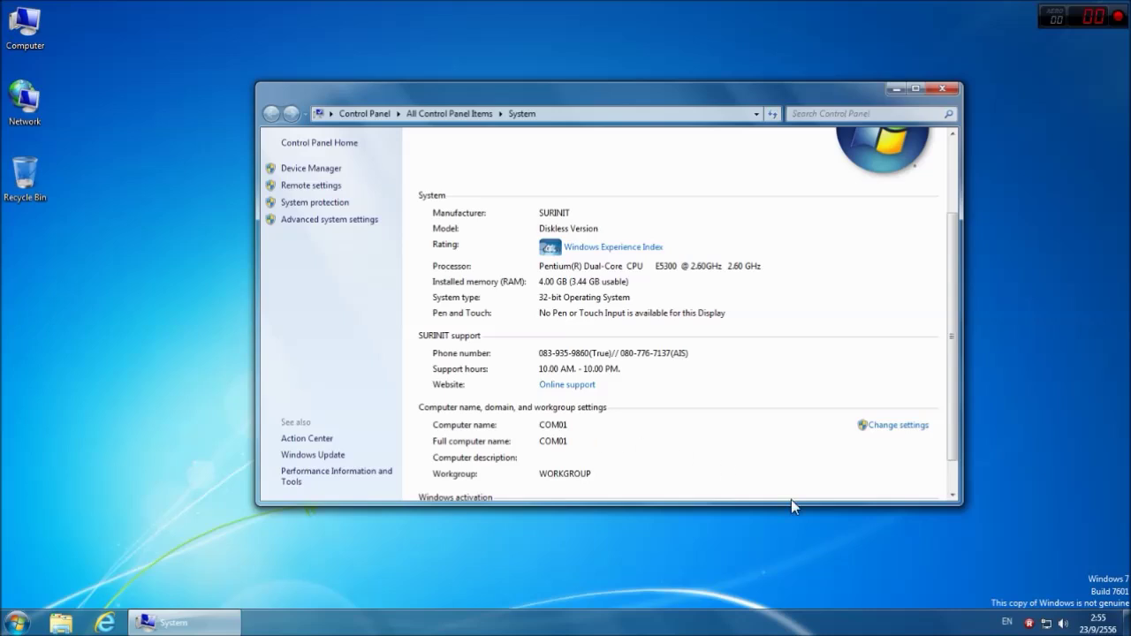
scroll(769, 488, down, 1)
drag(683, 91, 785, 80)
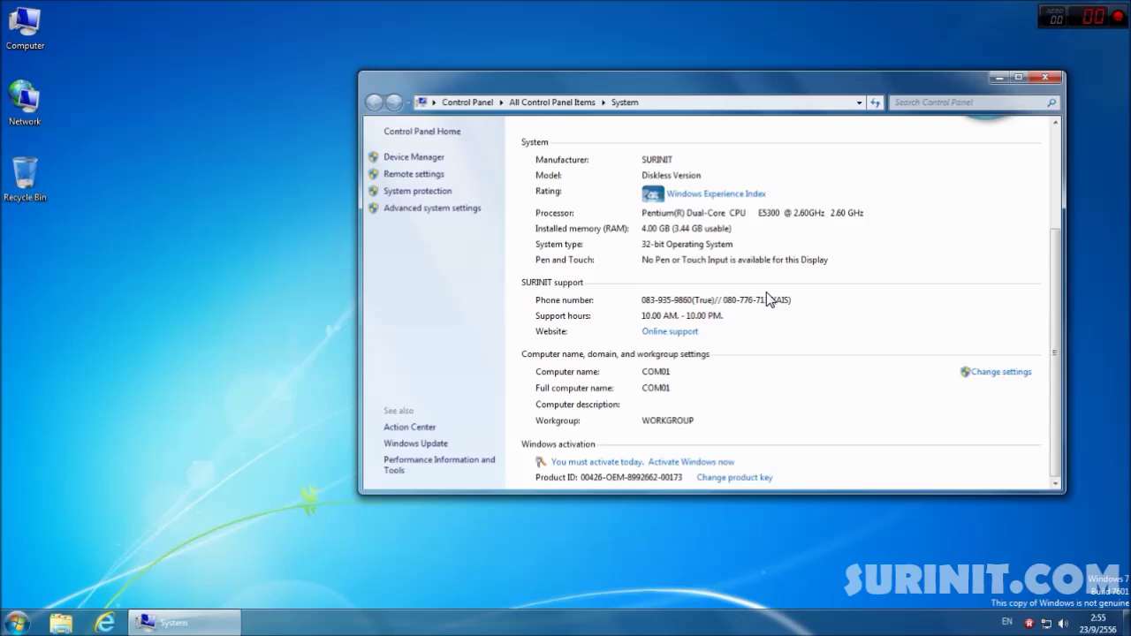
double_click(693, 89)
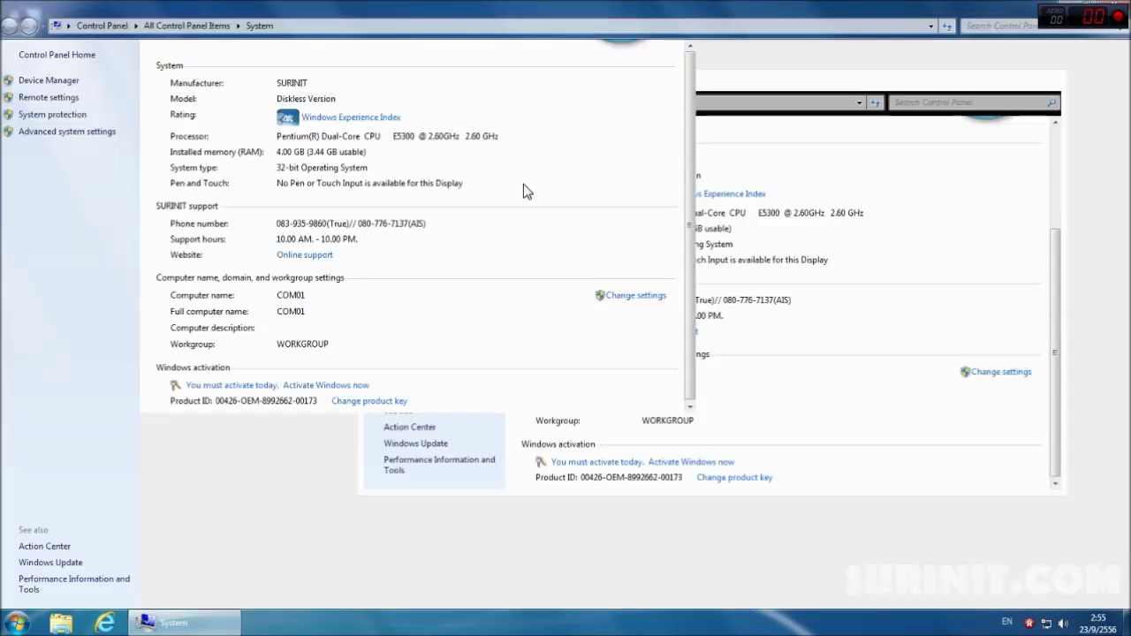
double_click(990, 7)
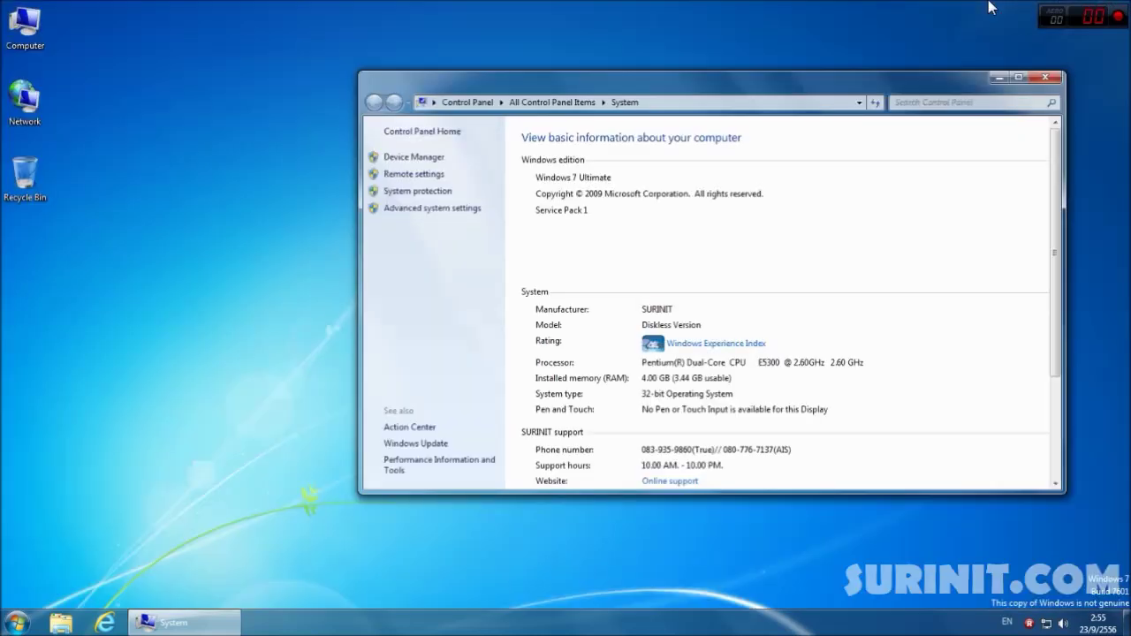
drag(797, 86, 721, 87)
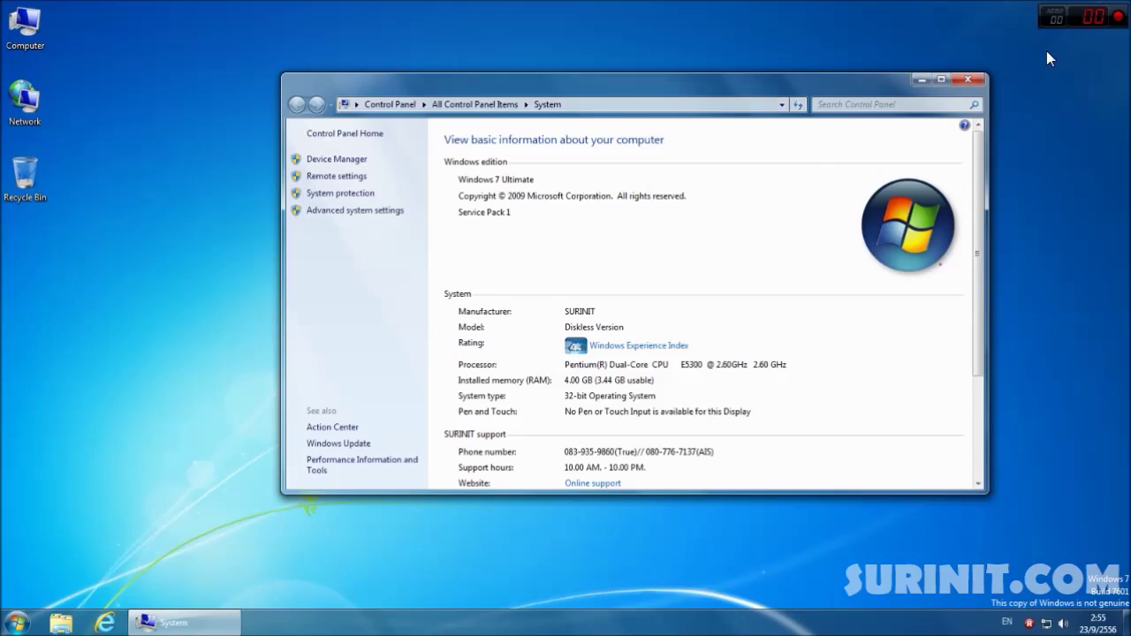
click(970, 79)
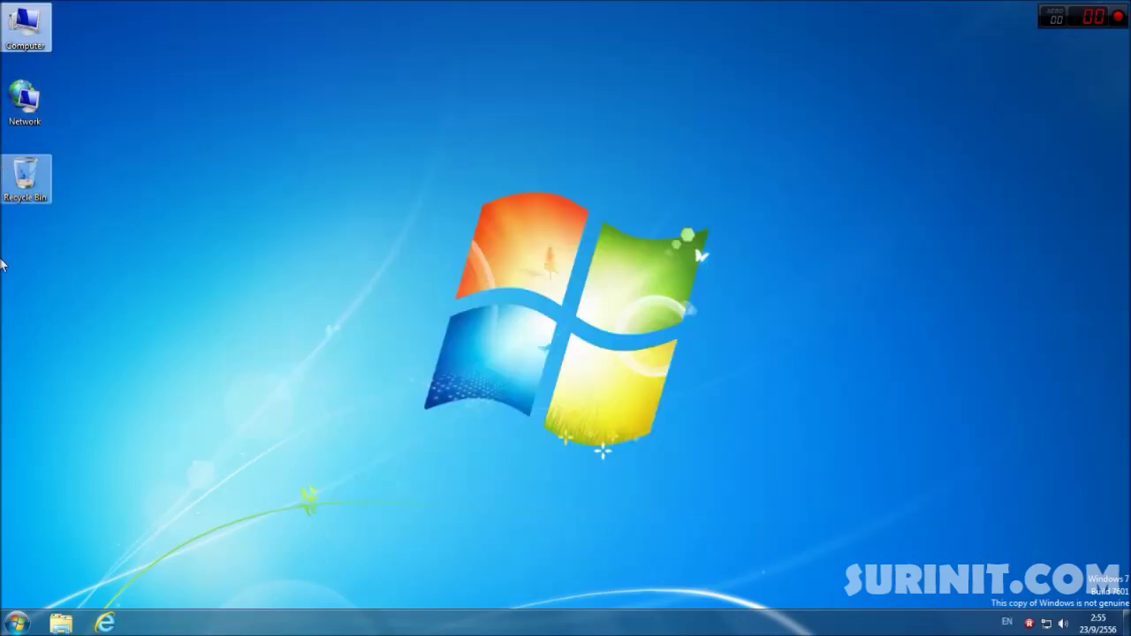
Step: Look through the All Programs list and refresh the desktop before and after it
right_click(267, 281)
click(301, 325)
click(18, 622)
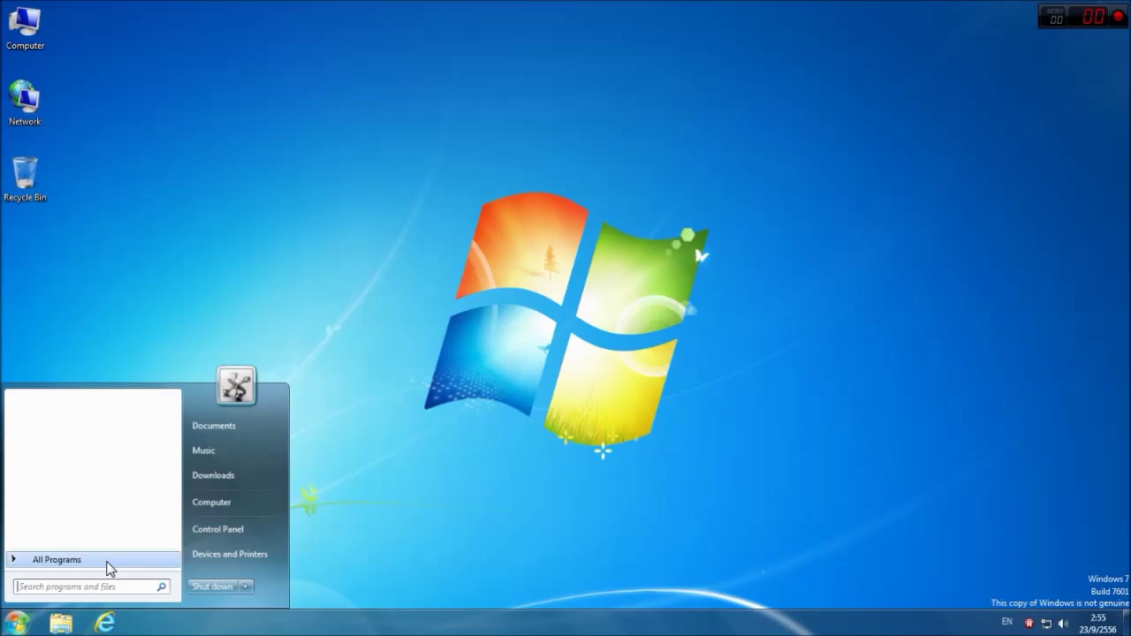
click(107, 562)
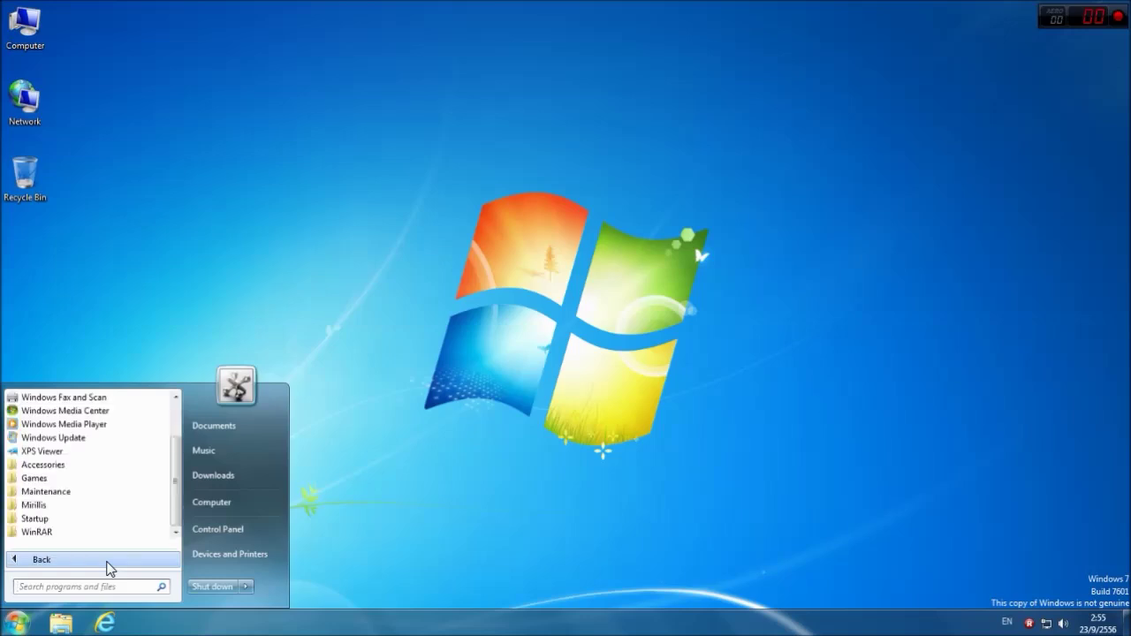
click(212, 167)
right_click(221, 177)
click(300, 219)
right_click(335, 165)
click(371, 206)
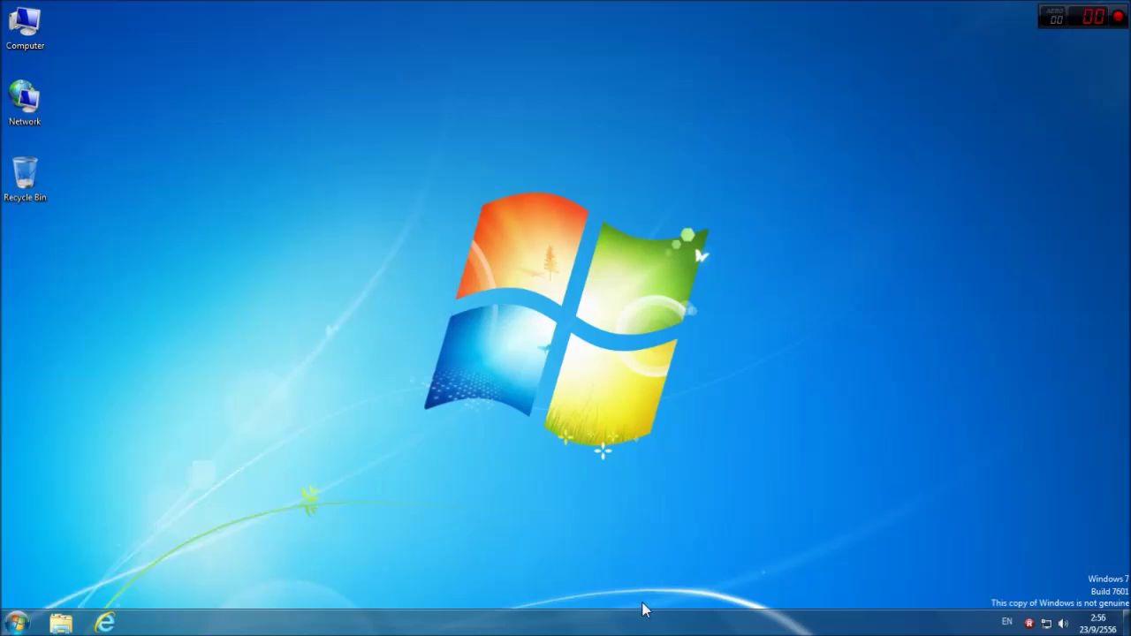
Step: Check CPU and memory usage on Task Manager's Performance page, close Task Manager, and refresh the desktop
right_click(523, 628)
click(571, 580)
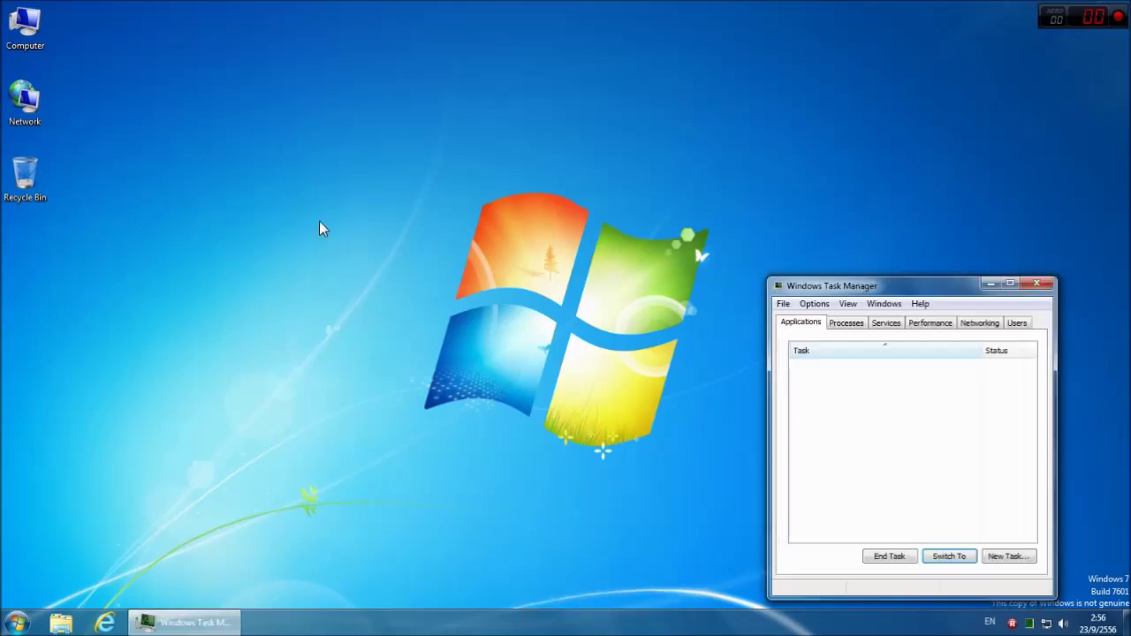
click(916, 326)
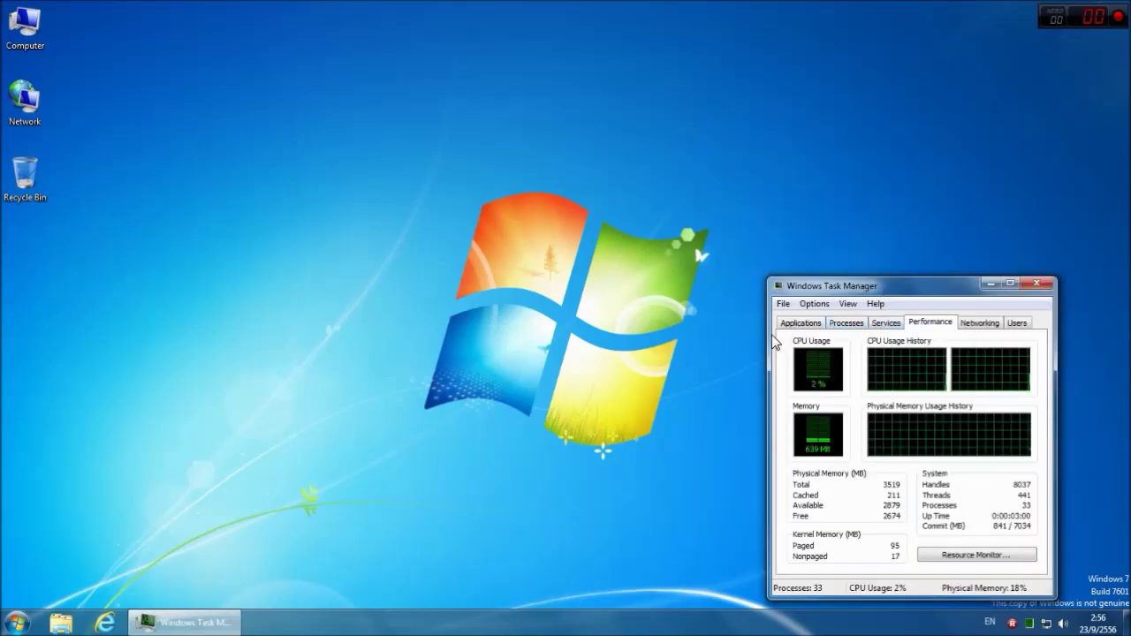
click(1036, 283)
right_click(464, 148)
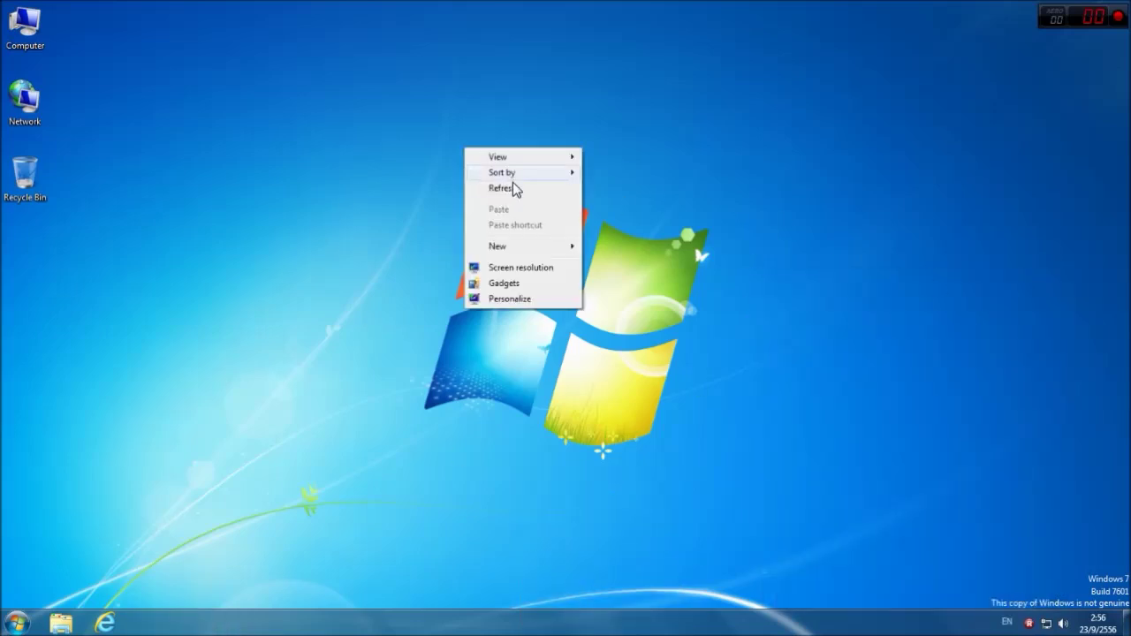
click(500, 188)
Step: View the capacity and contents of drive SYSTEM (C:), close its window, and refresh the desktop twice
double_click(26, 27)
click(407, 199)
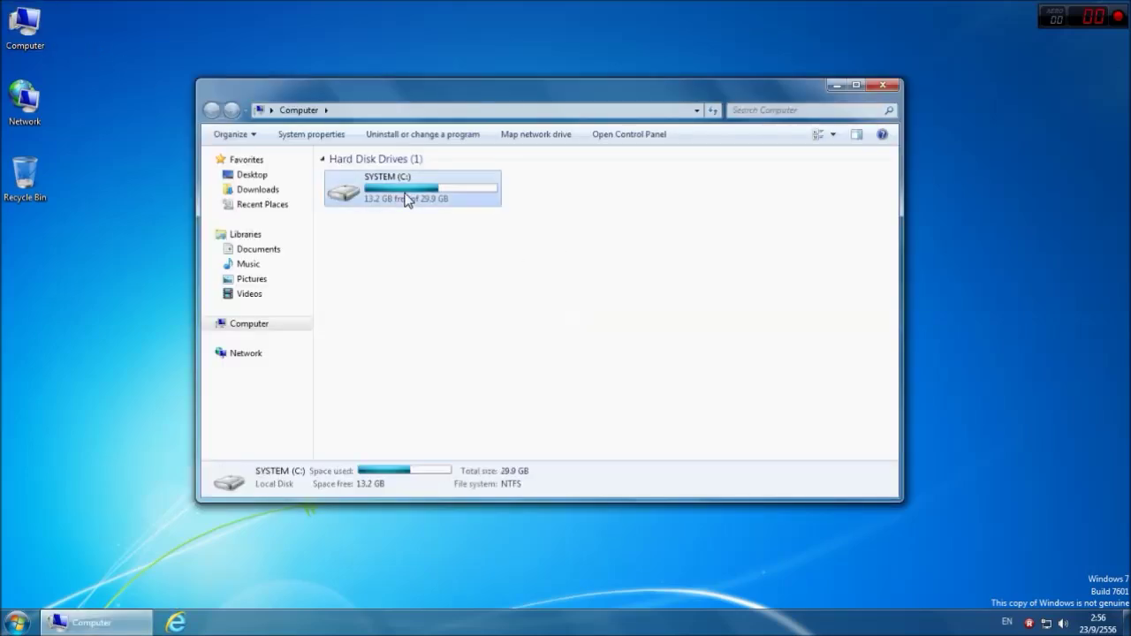
double_click(406, 199)
click(882, 85)
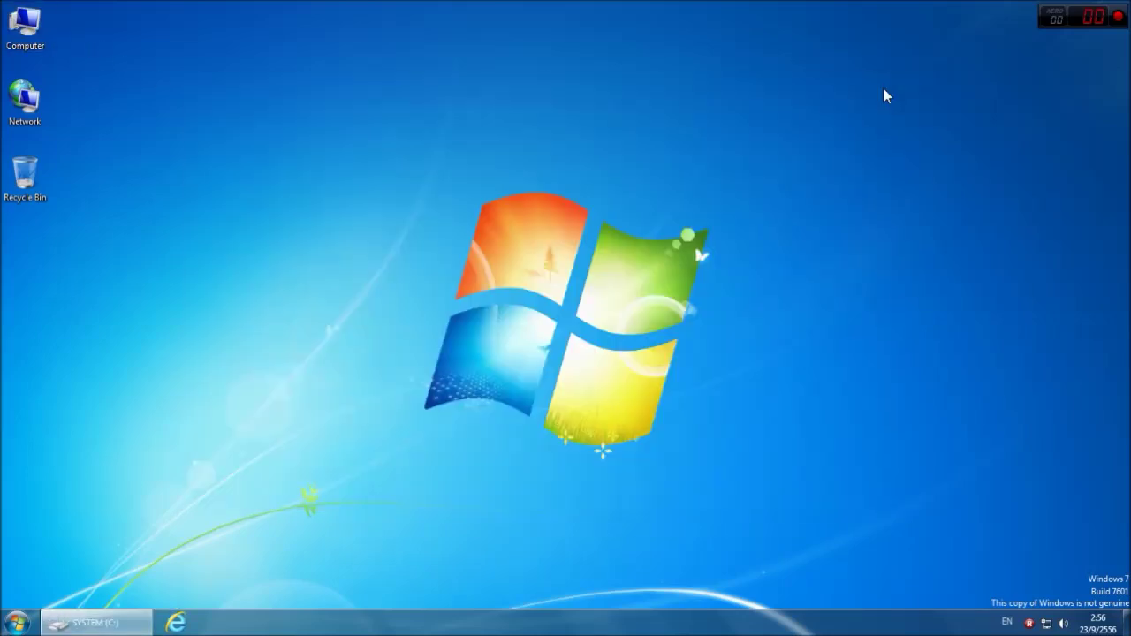
right_click(414, 192)
click(433, 232)
right_click(566, 181)
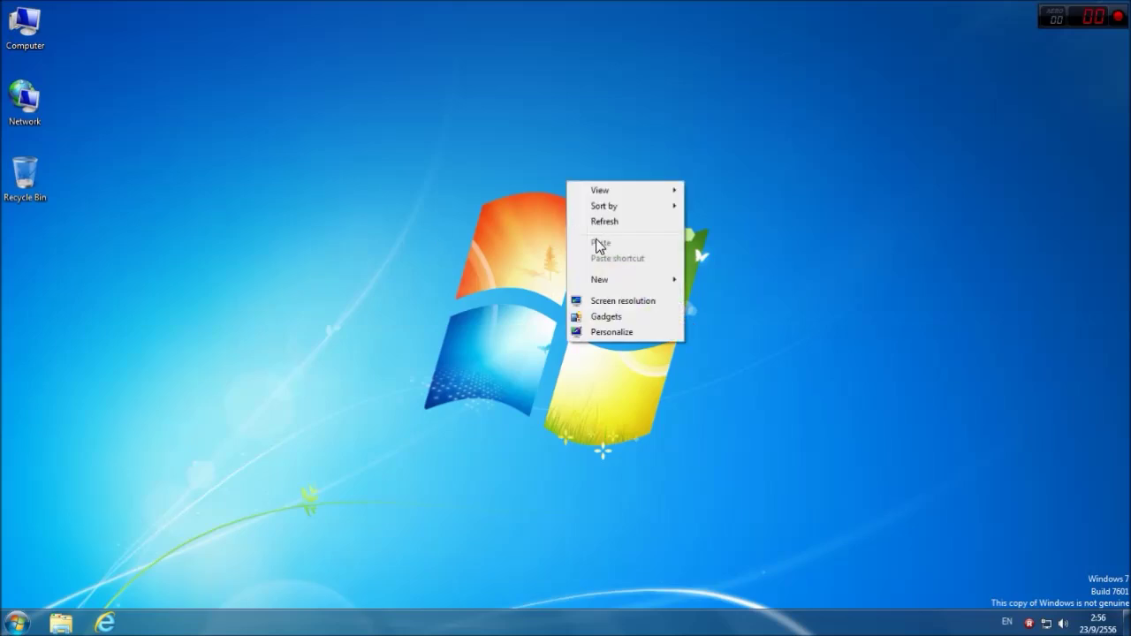
click(610, 222)
Step: Open the Performance node in Computer Management and close the console
right_click(22, 37)
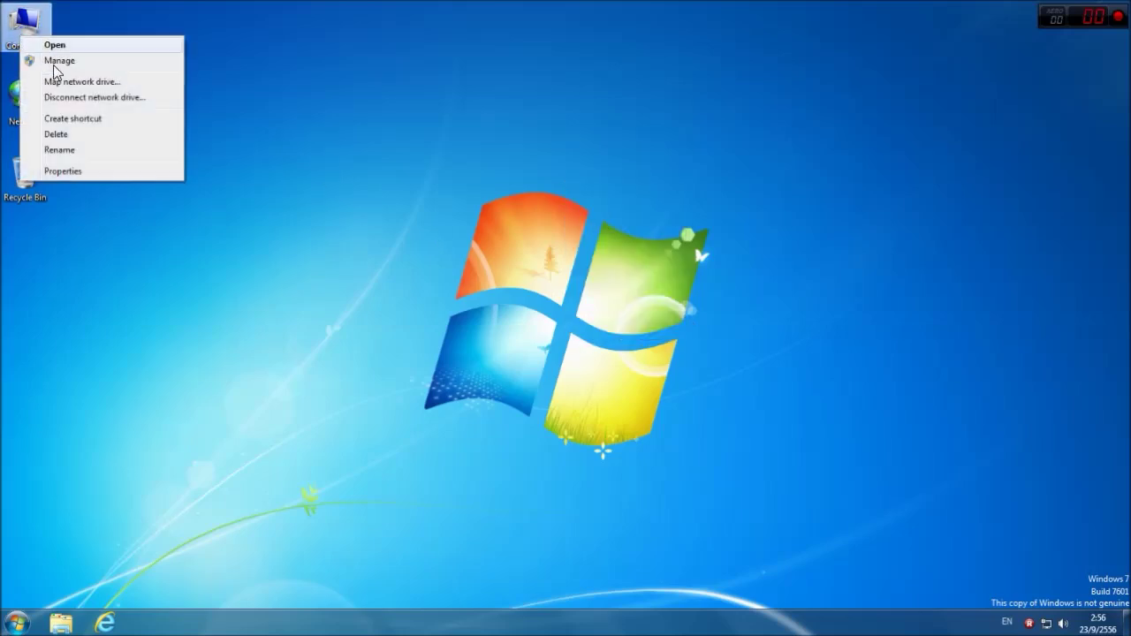
key(Return)
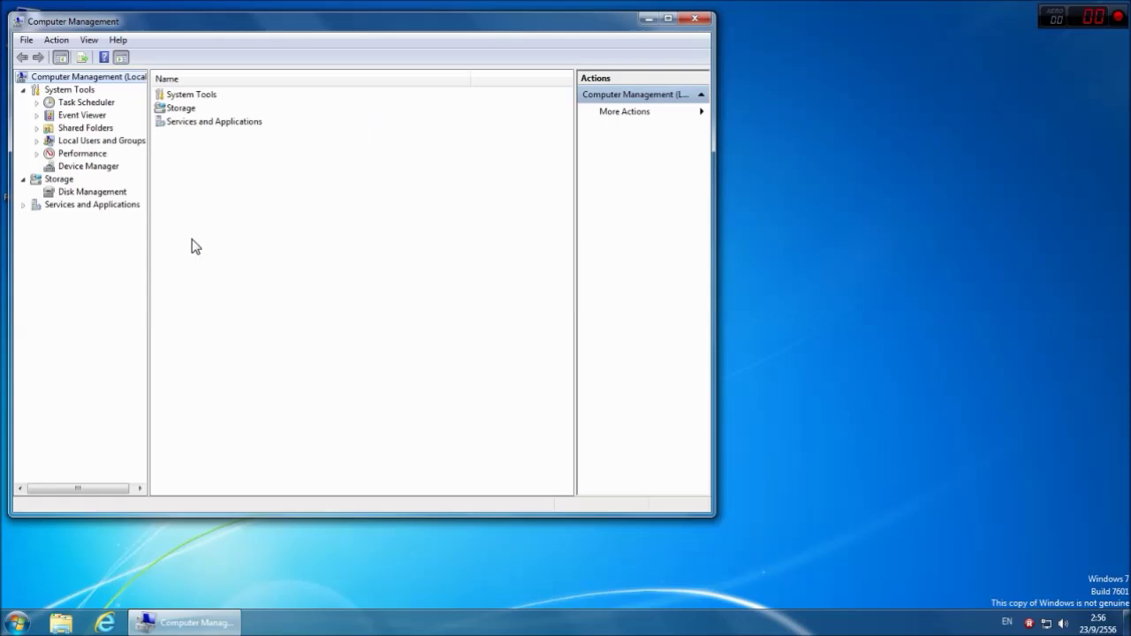
click(69, 156)
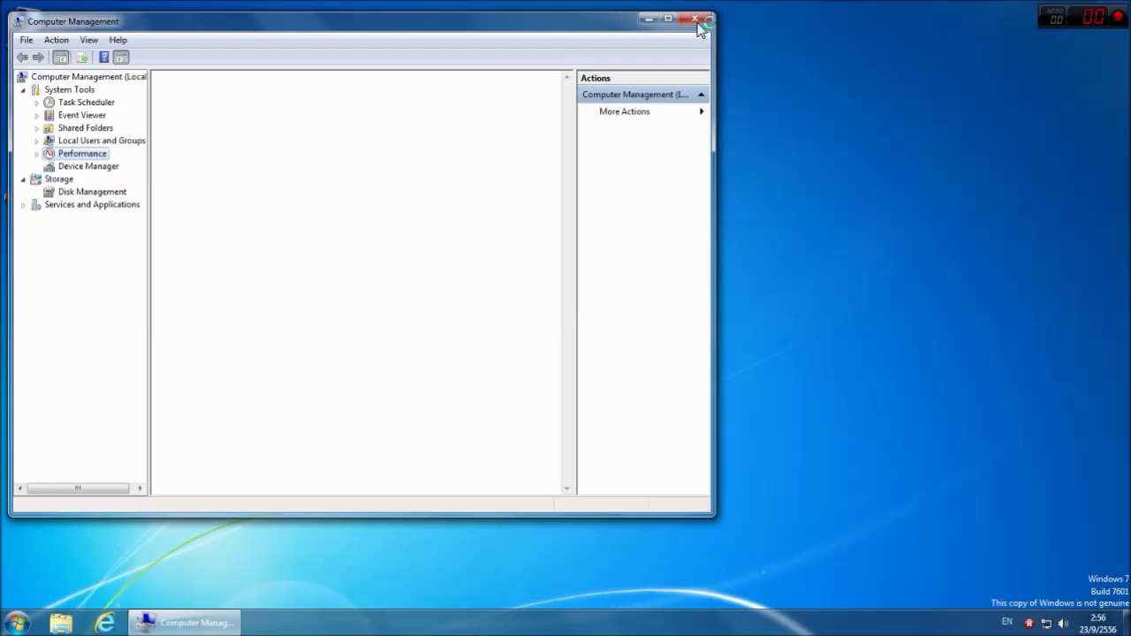
click(694, 18)
right_click(232, 189)
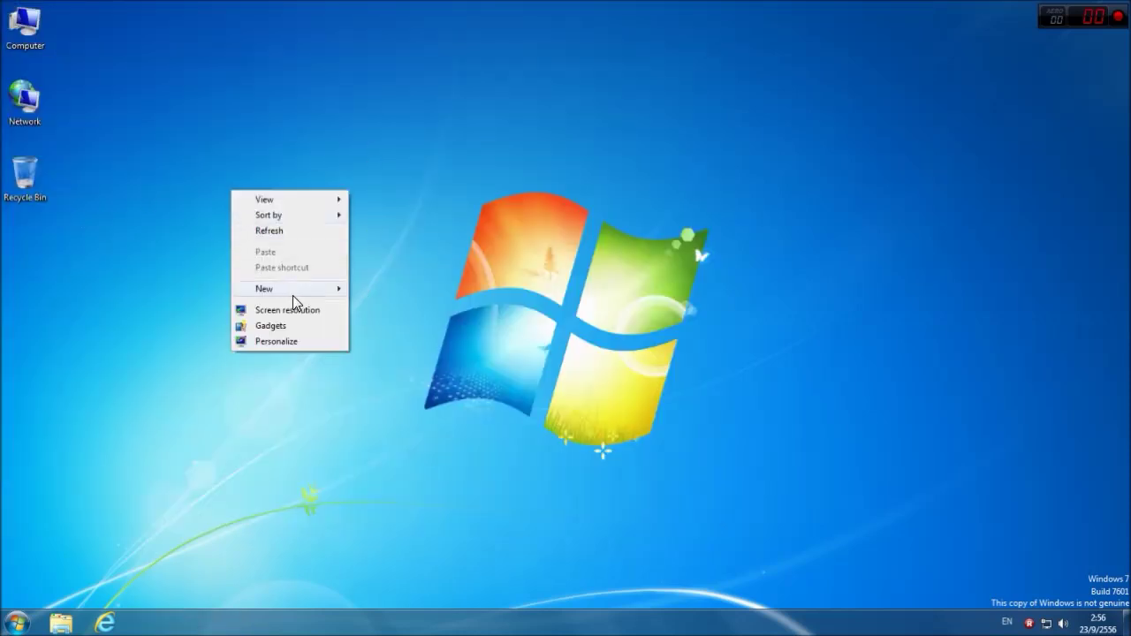
mouse_move(292, 288)
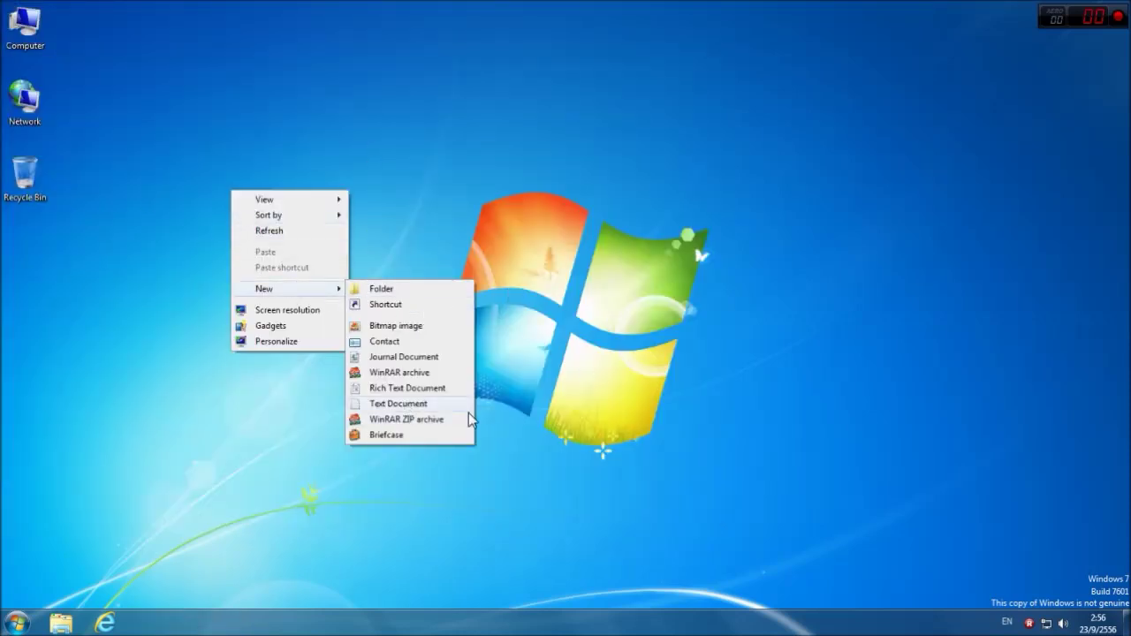
click(710, 372)
Step: Create a text document on the desktop with the default name New Text Document, and open it in Notepad
right_click(440, 239)
mouse_move(510, 341)
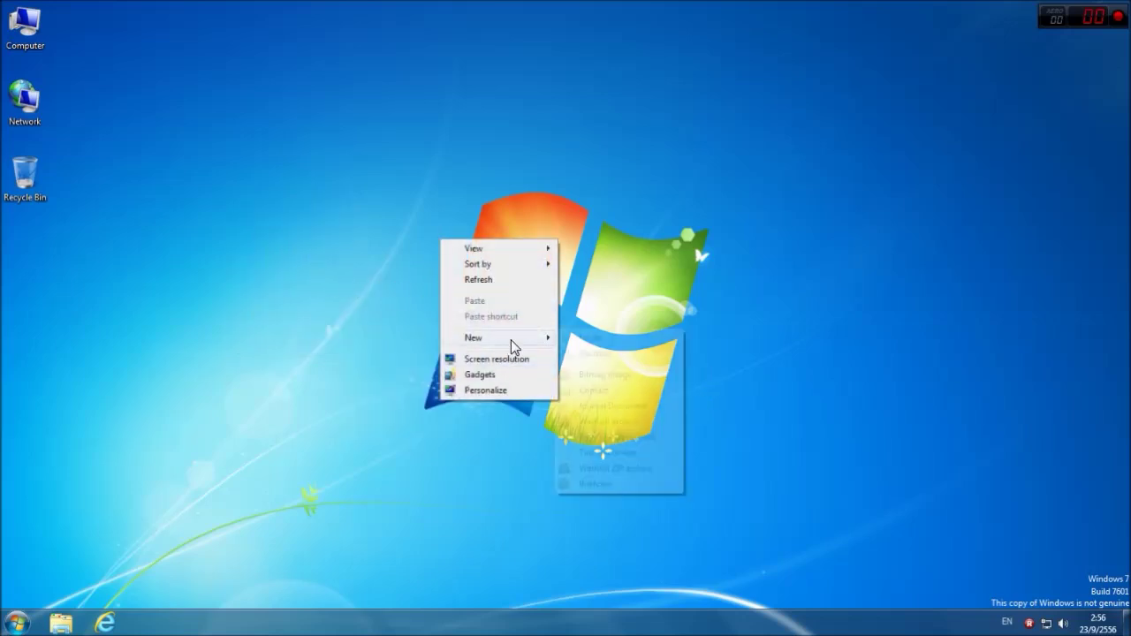
click(591, 456)
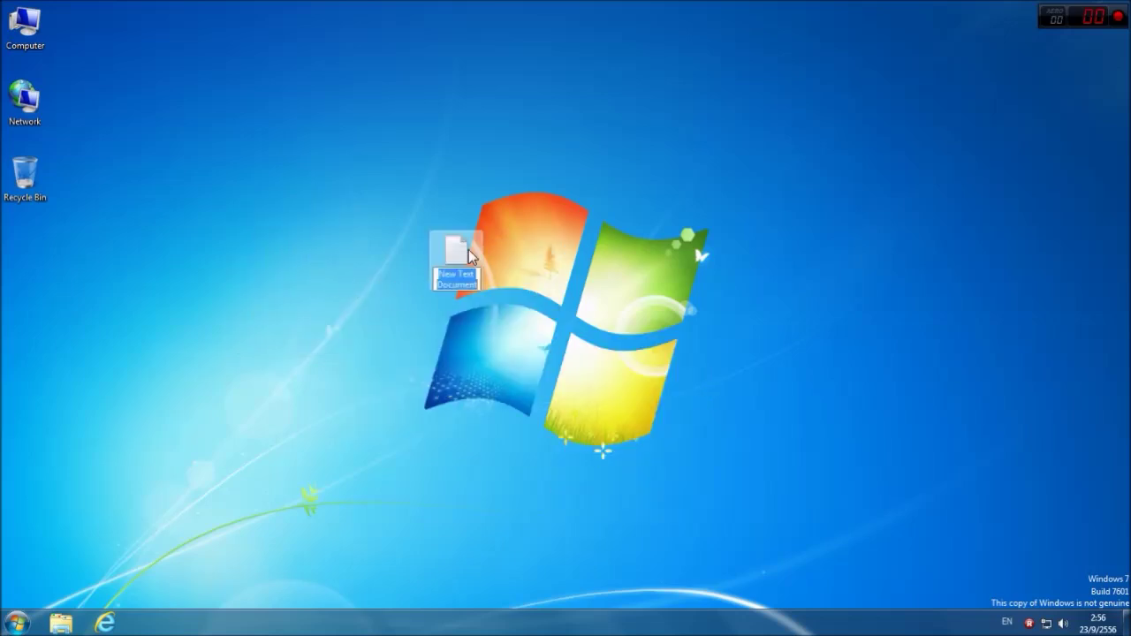
key(Return)
double_click(455, 258)
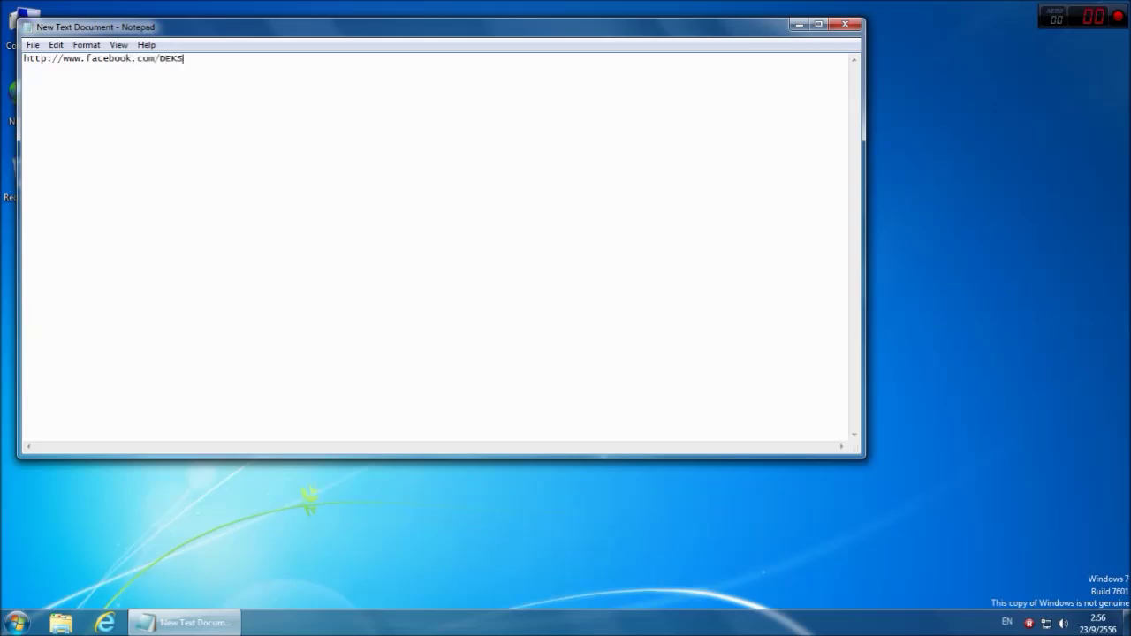
key(ctrl+a)
click(384, 197)
drag(861, 457, 348, 222)
drag(183, 34, 536, 179)
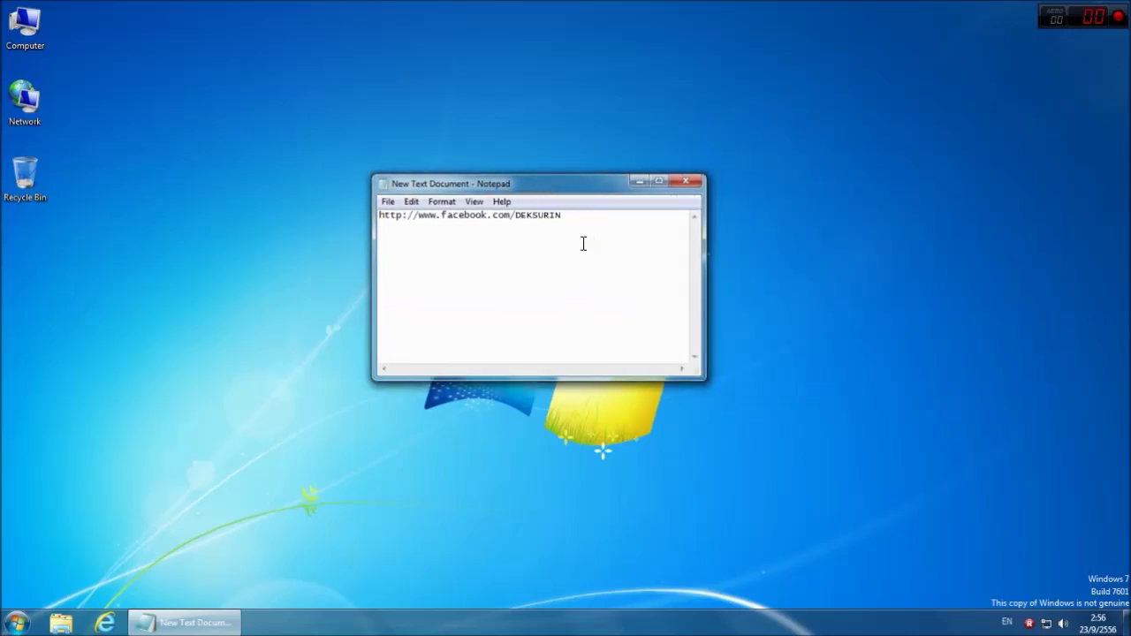